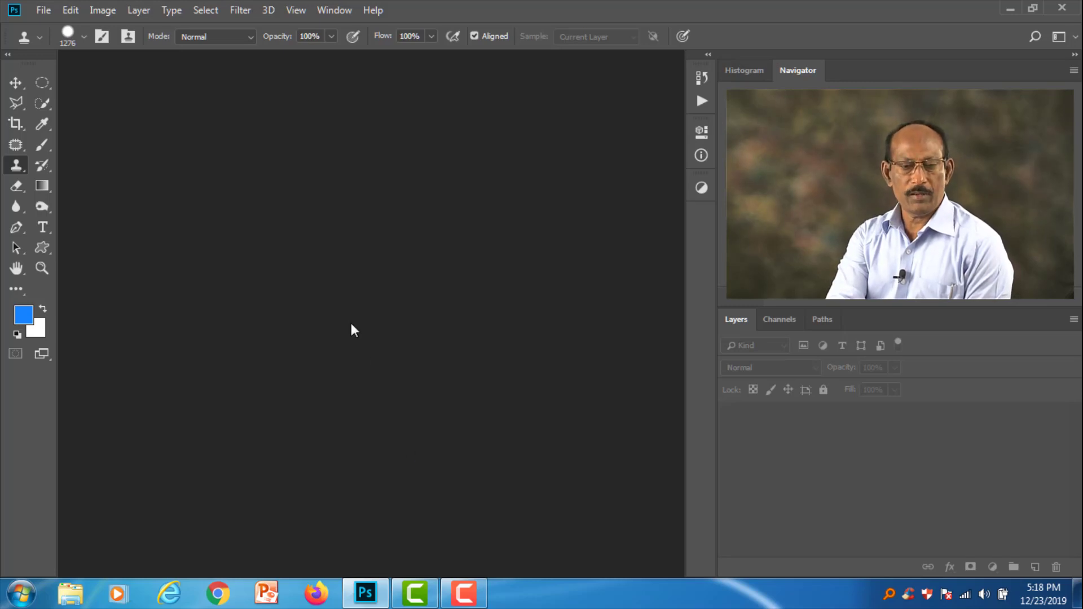
Open the peacock photo DSC04154_1 (2) - Copy.jpg from File > Open
left_click(39, 10)
left_click(55, 44)
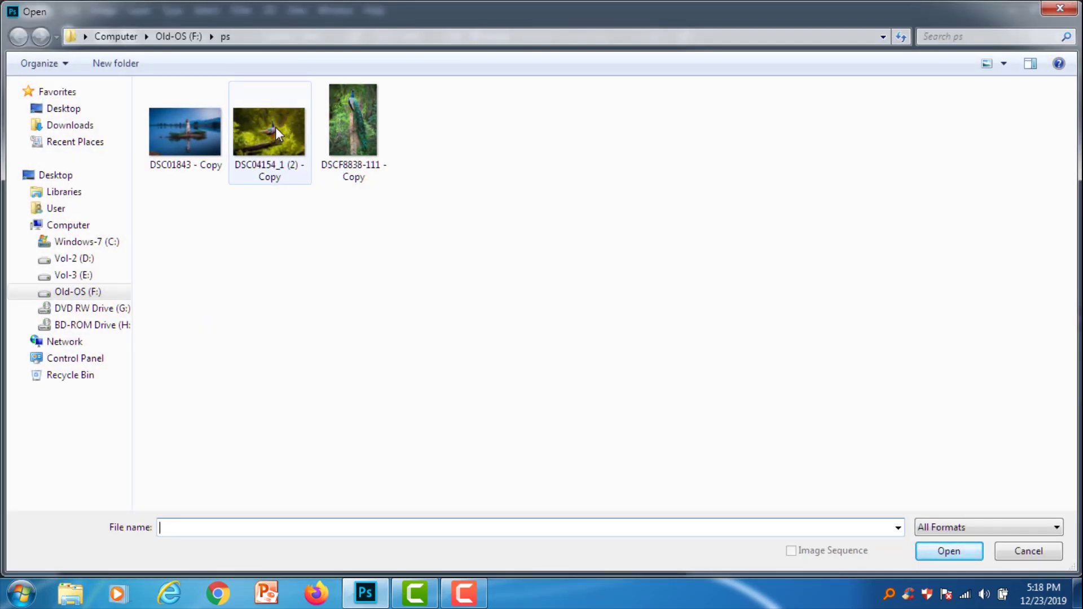
left_click(276, 127)
left_click(930, 546)
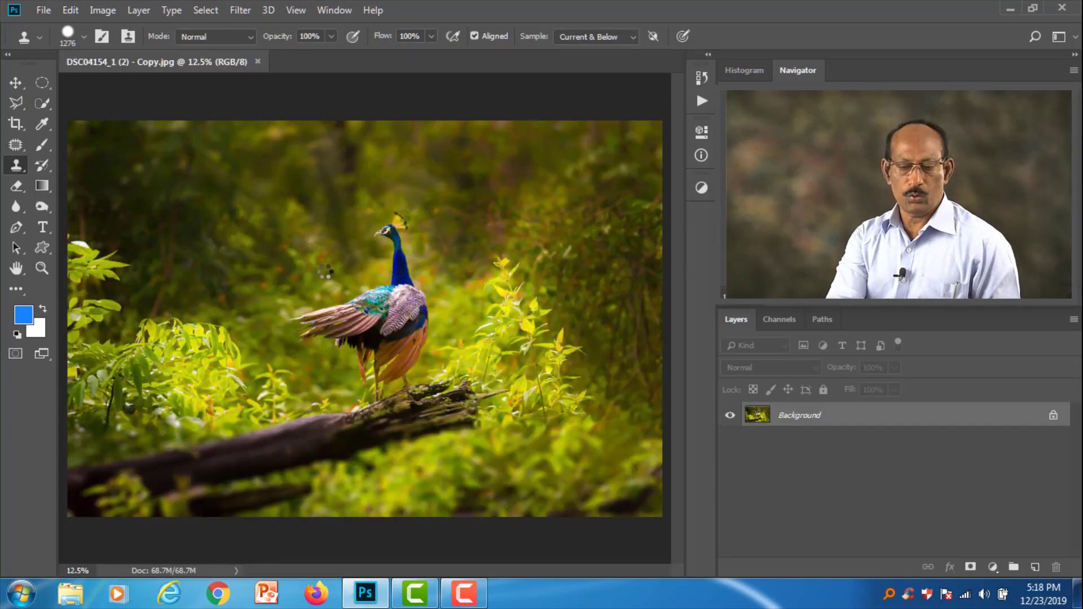
Try stamping the canvas with Clone Stamp and dismiss the 'area to clone not defined' warning
left_click(326, 274)
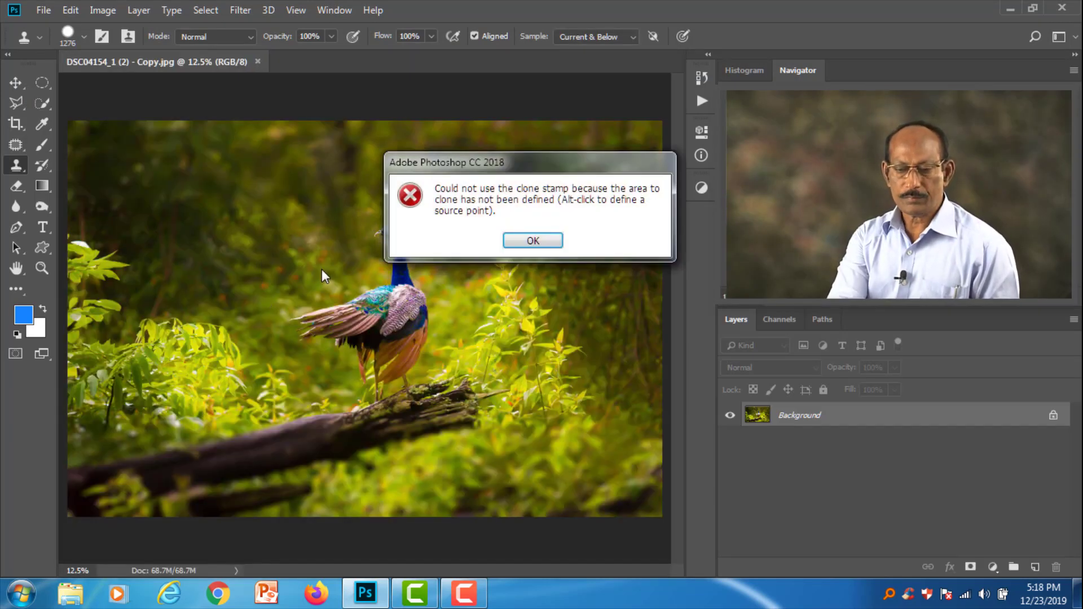
left_click(531, 241)
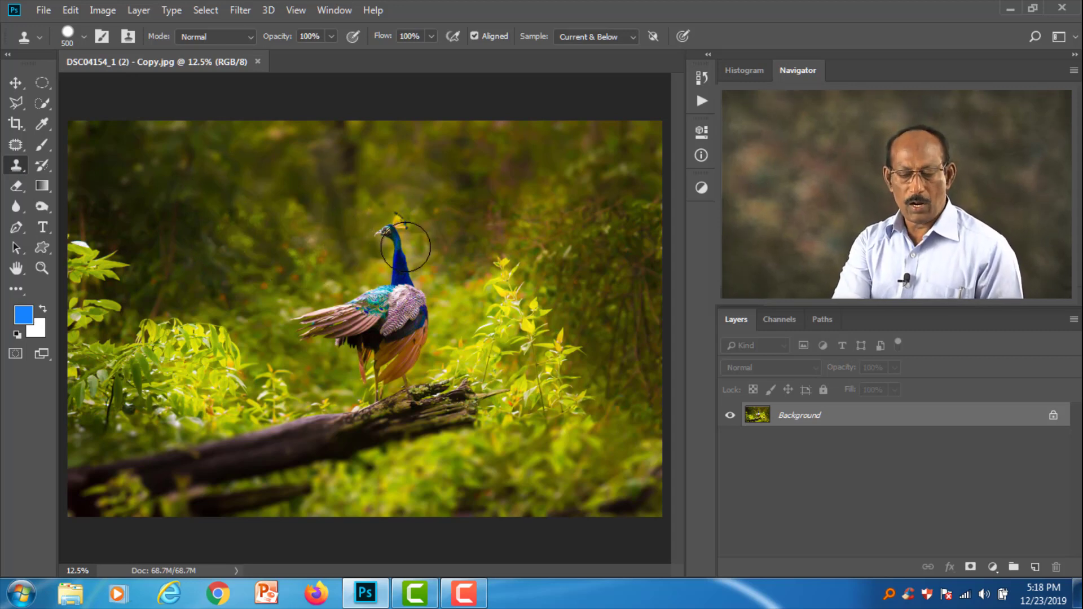
key("alt")
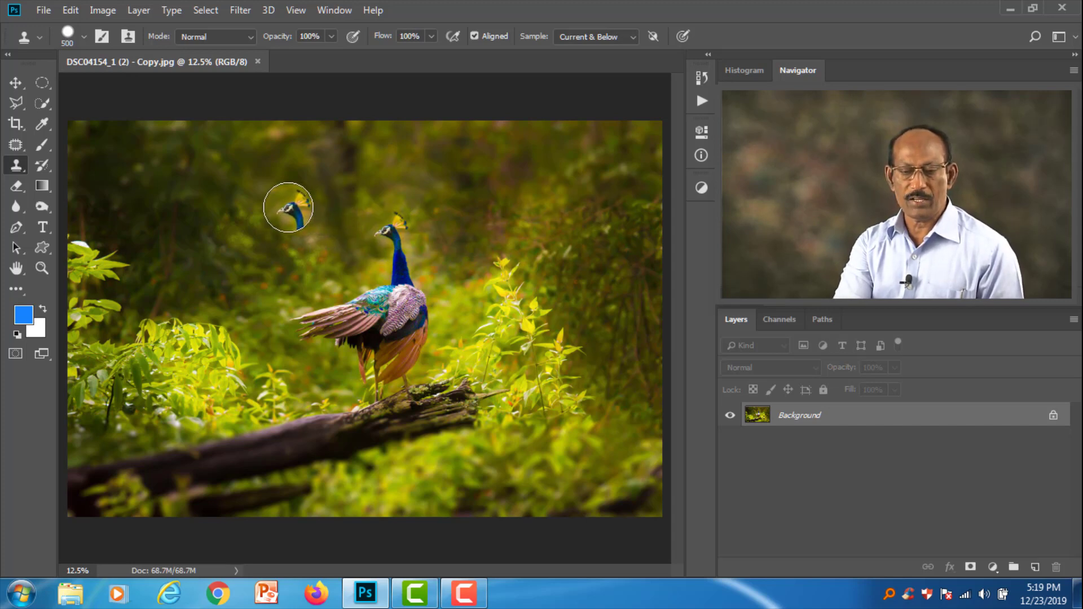
mouse_move(288, 207)
left_mouse_down()
mouse_move(309, 249)
mouse_move(281, 241)
mouse_move(275, 220)
mouse_move(286, 207)
mouse_move(313, 228)
mouse_move(309, 264)
mouse_move(287, 265)
mouse_move(268, 234)
mouse_move(271, 217)
mouse_move(300, 222)
mouse_move(311, 250)
mouse_move(292, 277)
mouse_move(273, 222)
left_mouse_up()
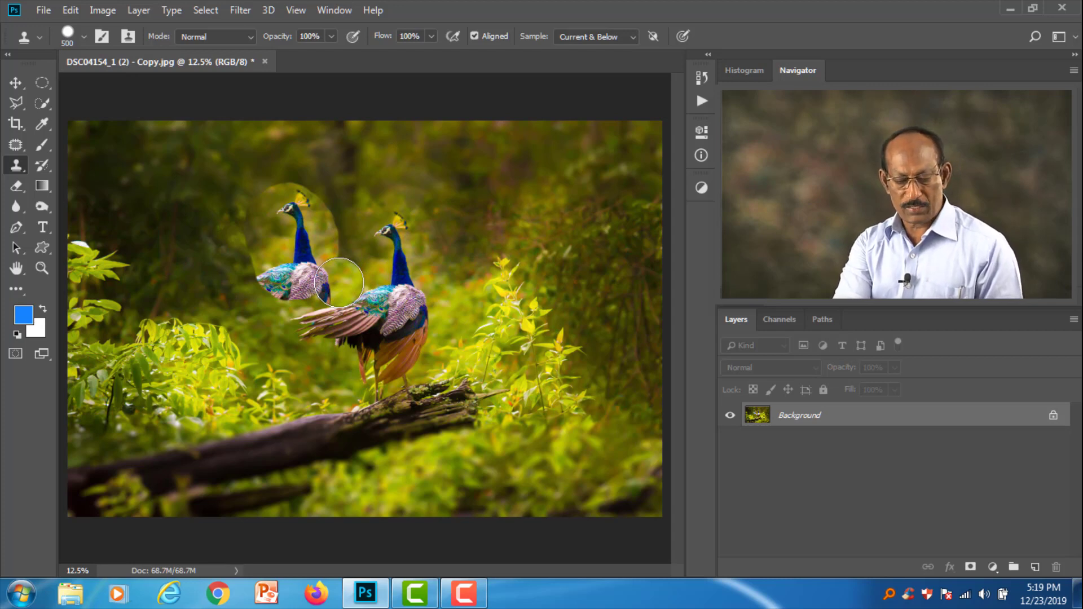
left_click(339, 283)
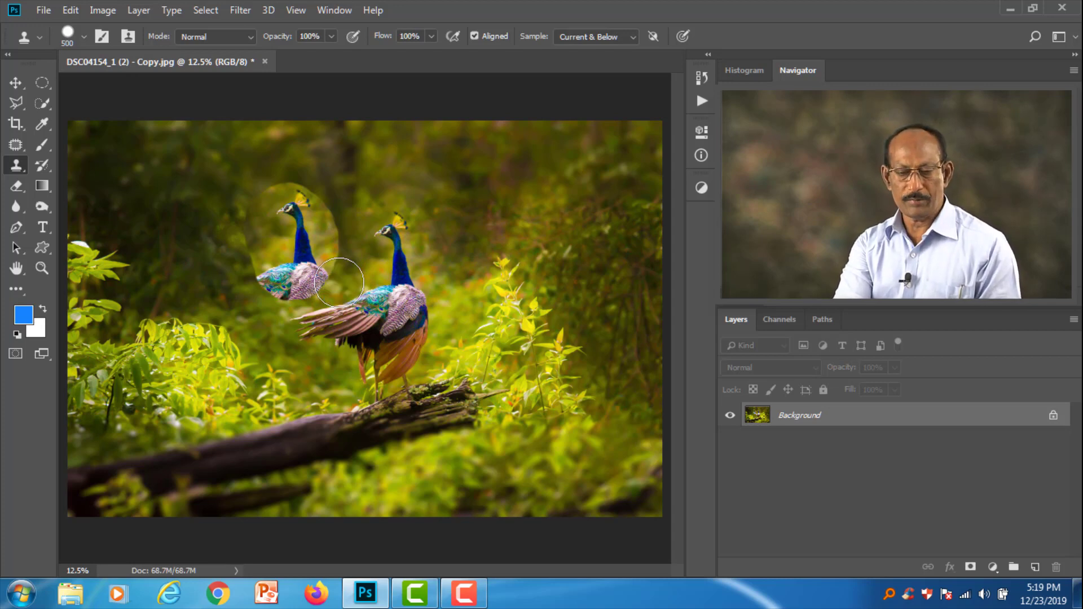
key("F12")
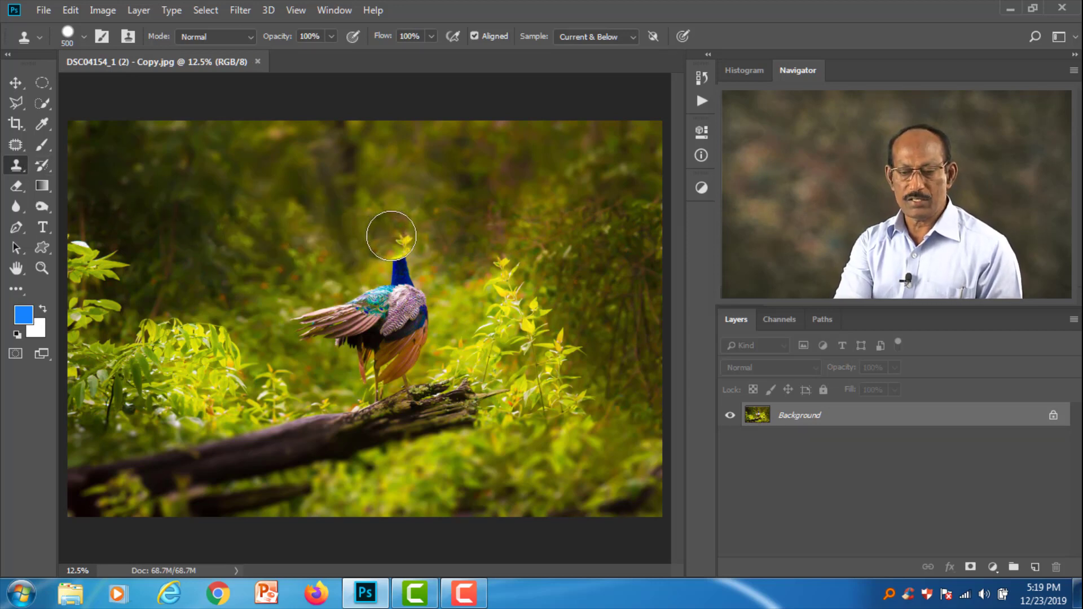
Sample the peacock's head and stamp a copy onto the background with a 1492 px brush
left_click(402, 242, "alt")
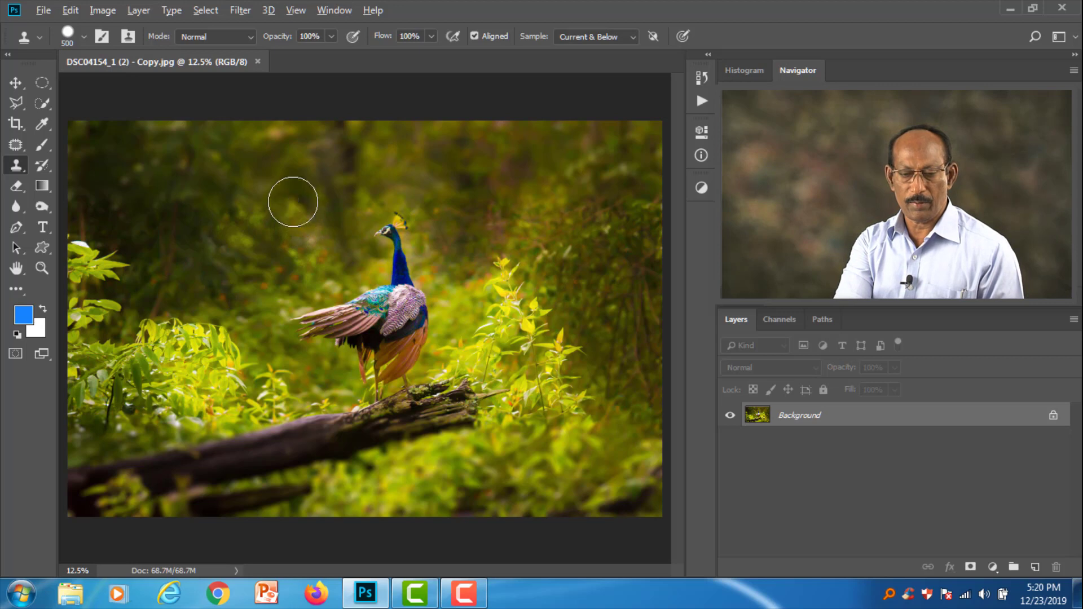
left_click_drag(293, 201, 342, 212)
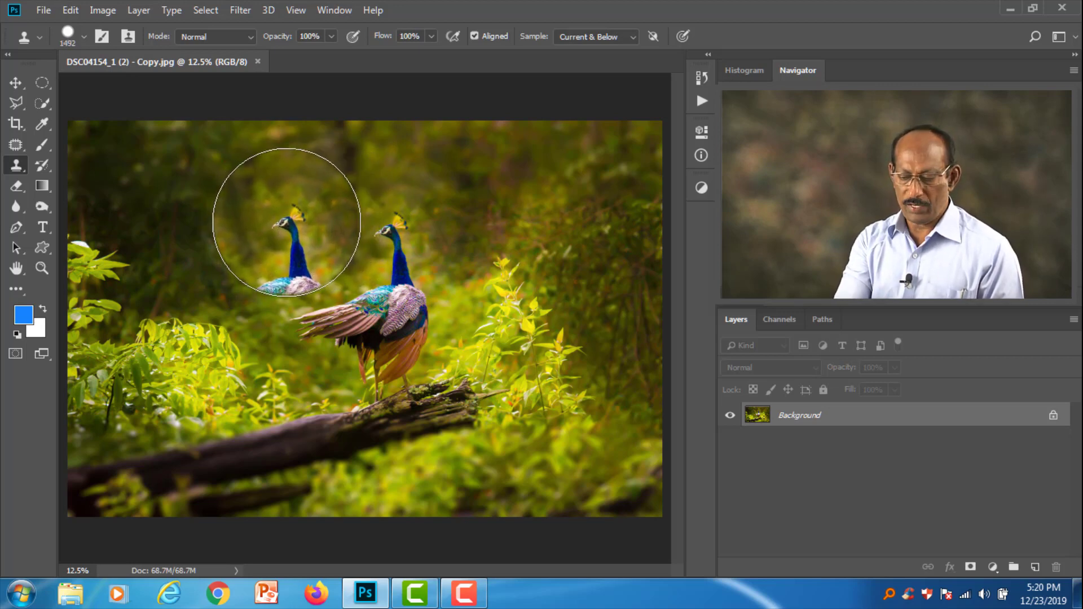
key("alt")
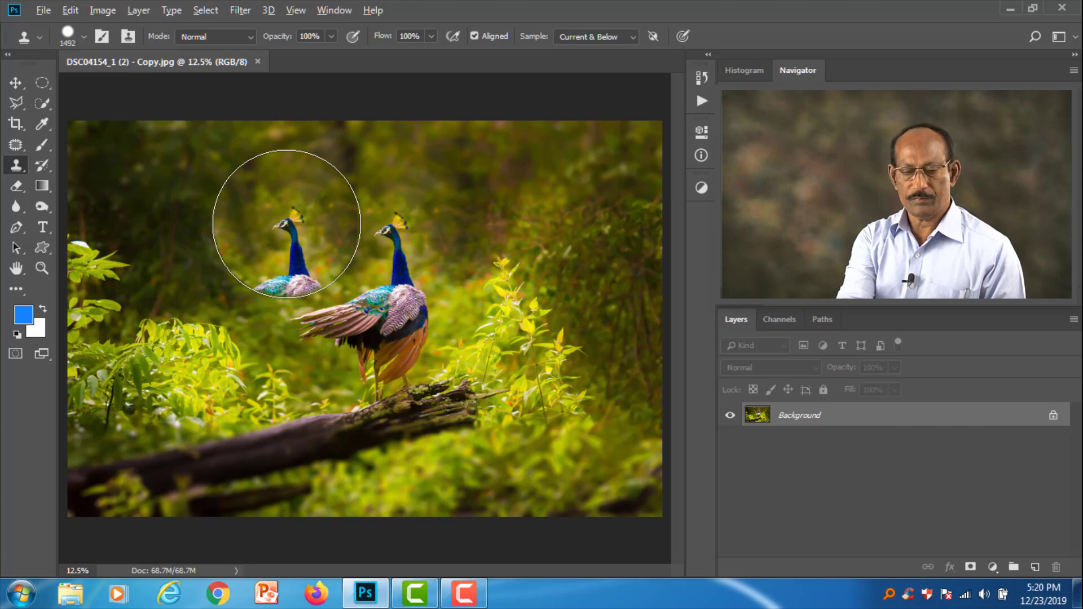
left_click(286, 225)
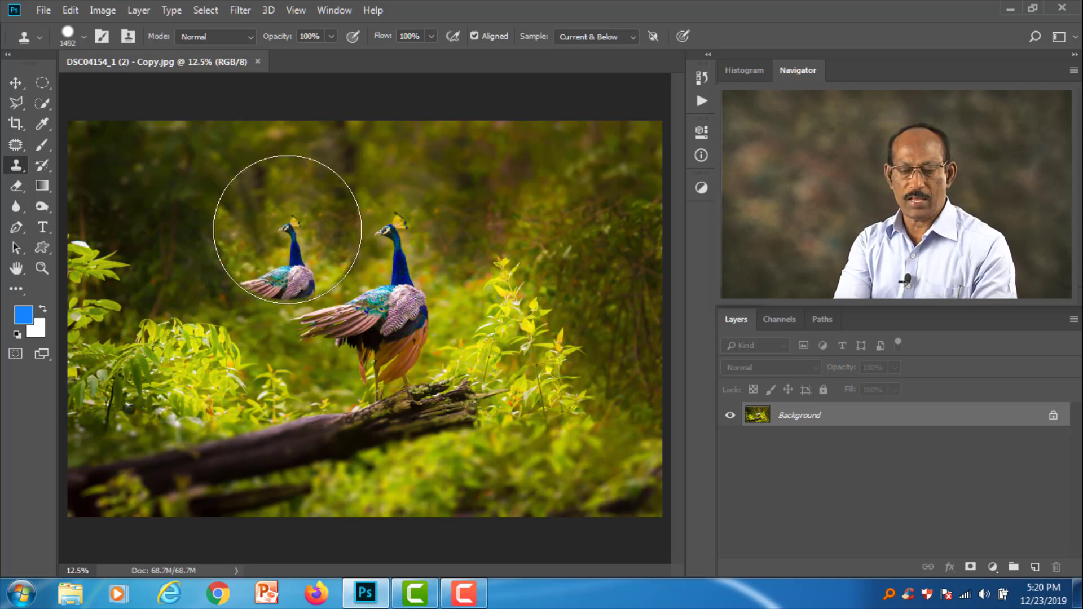
Shrink the clone brush to 700 px and undo the stamped peacock copy
key("bracketleft")
key("bracketleft")
key("bracketleft")
key("bracketleft")
key("bracketleft")
key("bracketleft")
key("bracketleft")
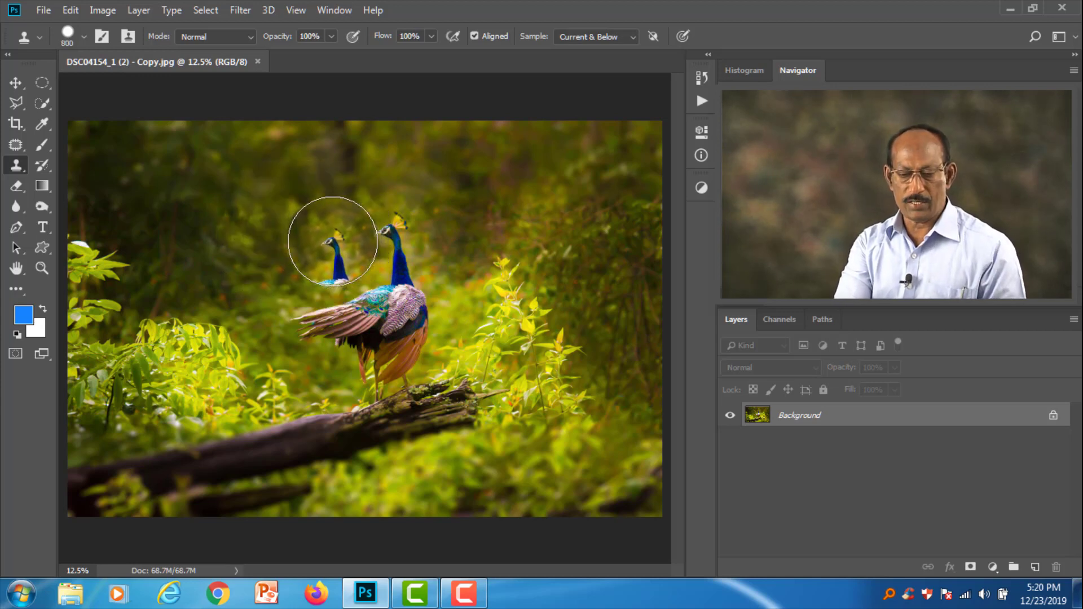
key("bracketleft")
key("ctrl+z")
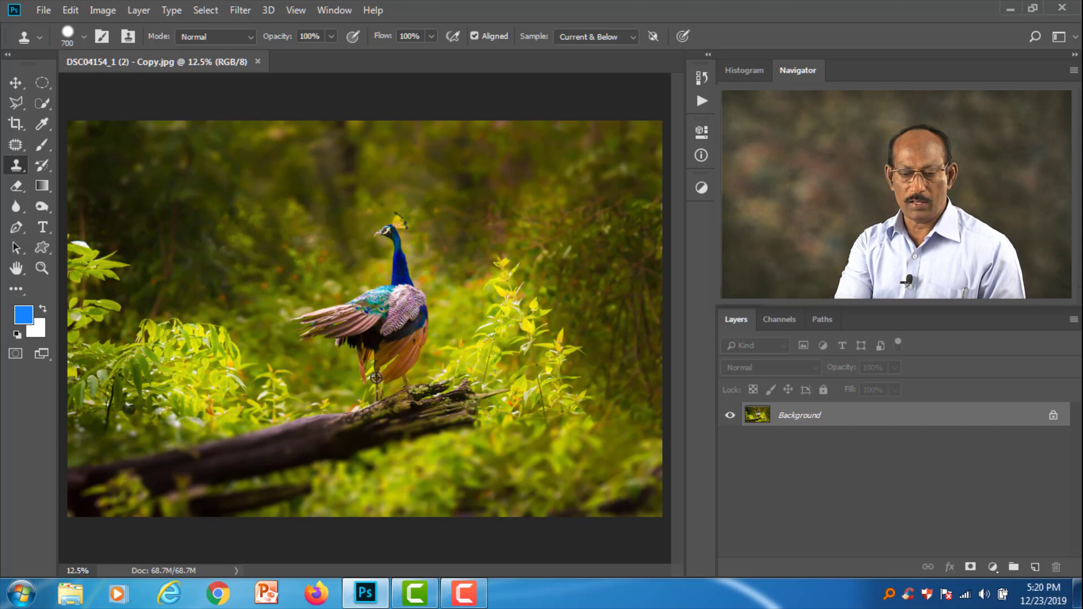
left_click(382, 397, "alt")
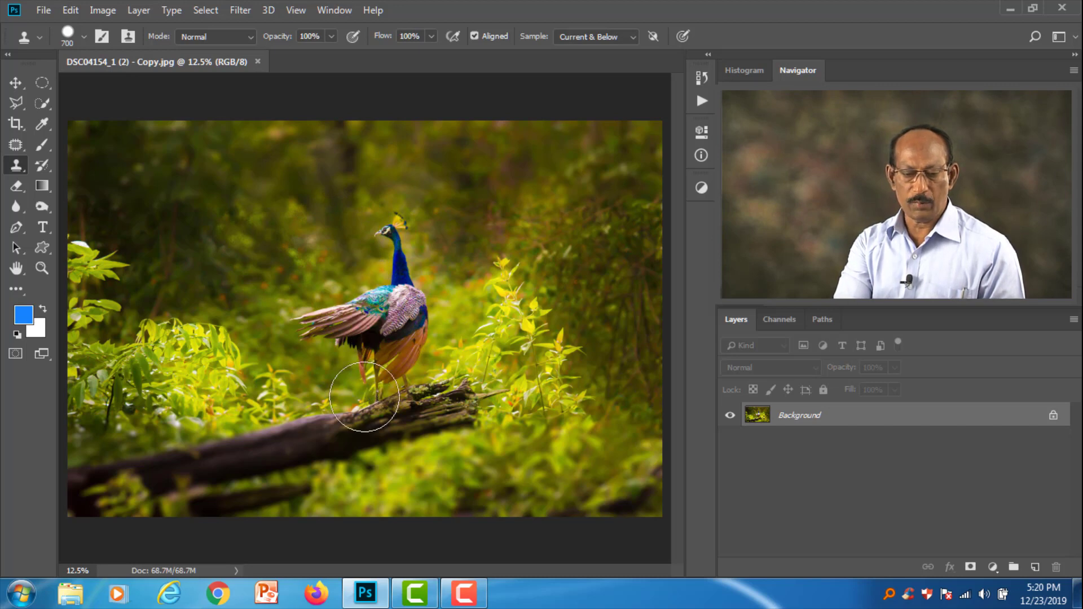
mouse_move(264, 423)
left_mouse_down()
mouse_move(269, 397)
mouse_move(244, 355)
mouse_move(257, 316)
mouse_move(251, 352)
mouse_move(279, 370)
mouse_move(277, 389)
mouse_move(240, 375)
left_mouse_up()
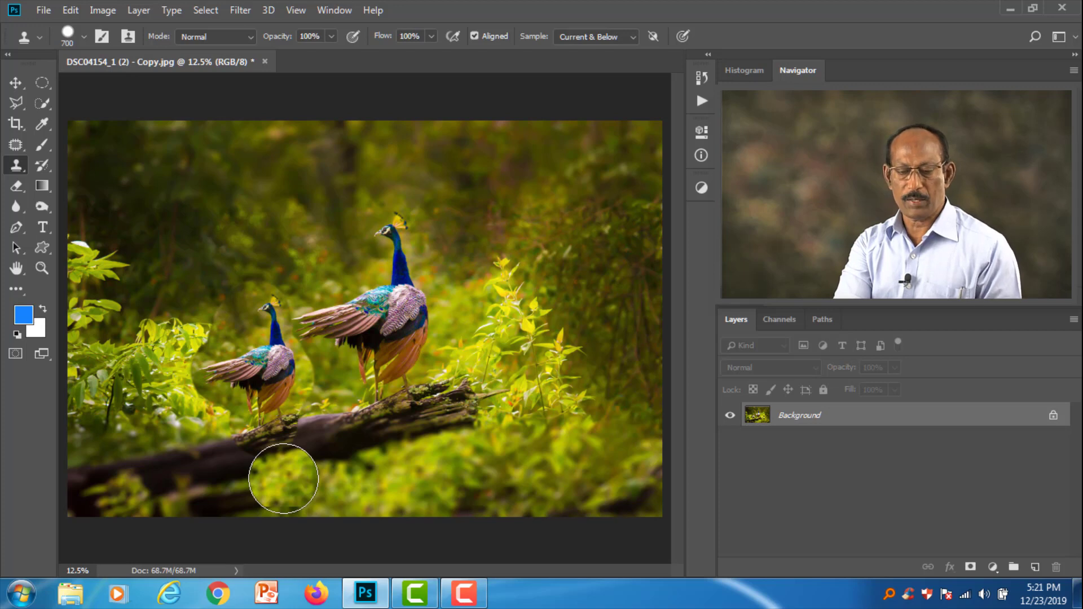
left_click(284, 478, "alt")
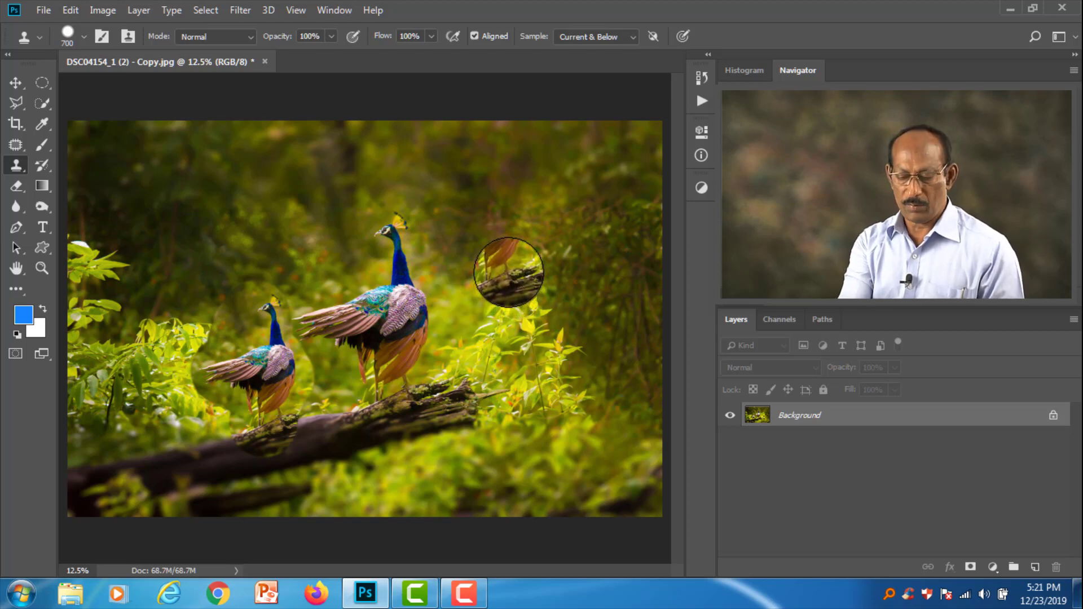
key("shift+alt+bracketright")
key("shift+alt+bracketright")
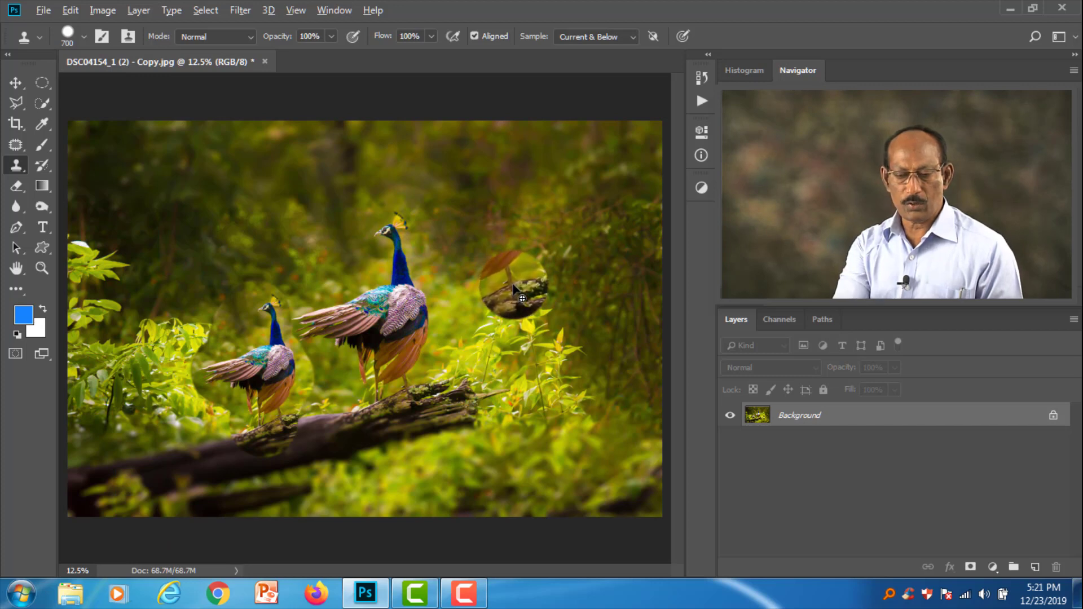
mouse_move(544, 242)
left_mouse_down()
mouse_move(545, 287)
mouse_move(519, 322)
mouse_move(554, 326)
mouse_move(503, 379)
mouse_move(527, 423)
mouse_move(487, 382)
mouse_move(457, 391)
mouse_move(466, 363)
mouse_move(442, 354)
mouse_move(490, 437)
left_mouse_up()
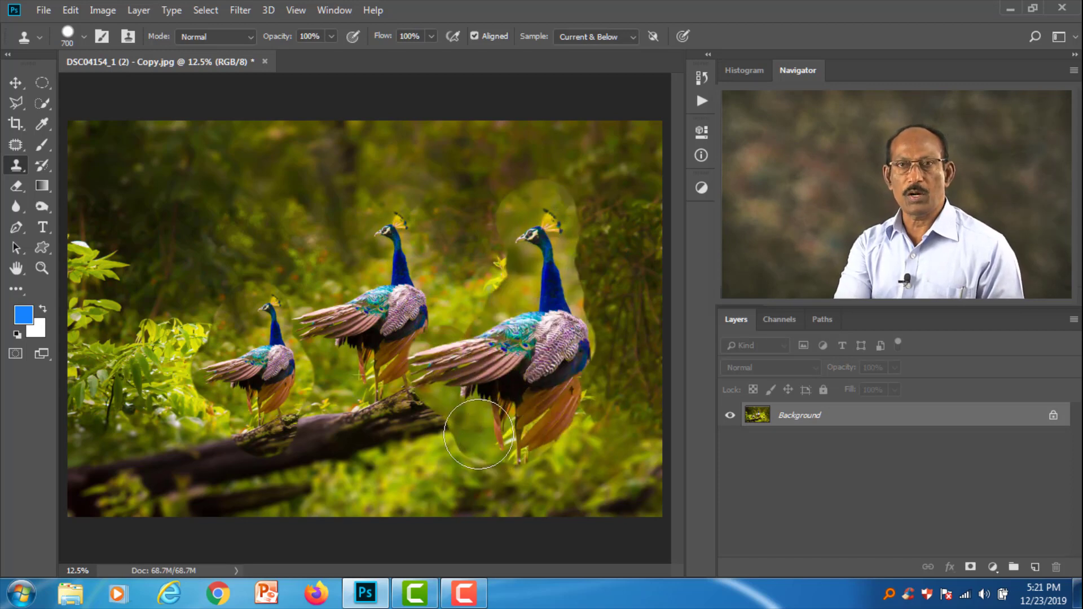
left_click(394, 337)
key("ctrl+z")
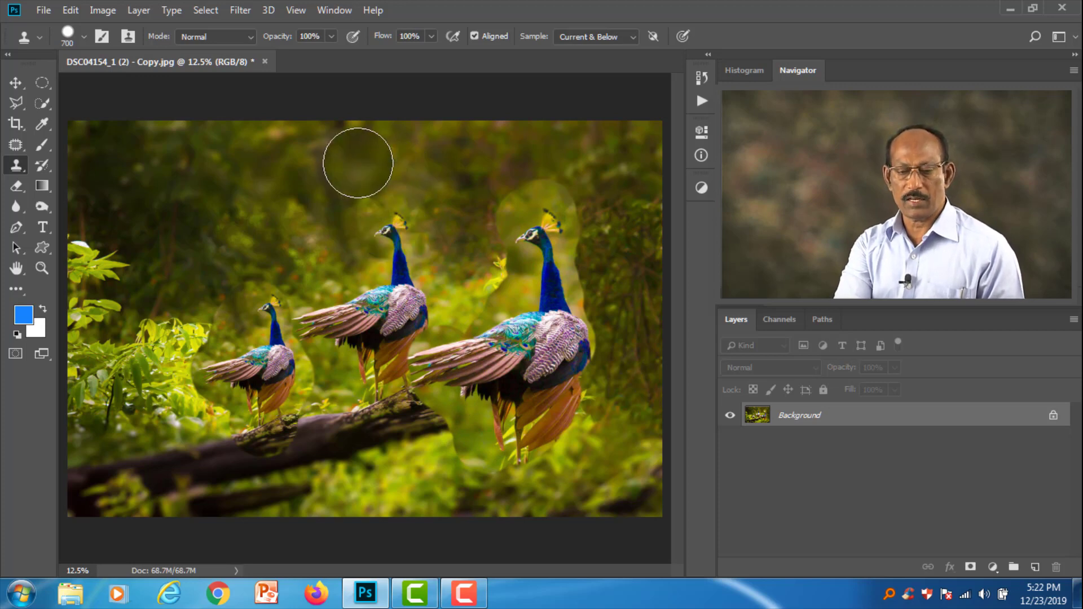
mouse_move(358, 163)
left_mouse_down()
mouse_move(421, 285)
mouse_move(384, 227)
left_mouse_up()
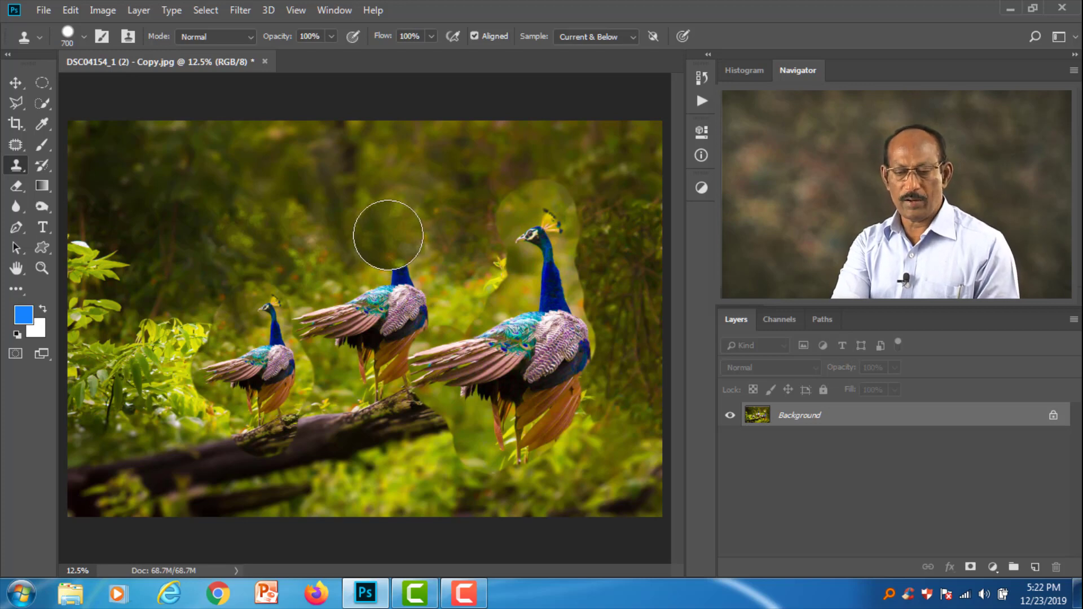
key("ctrl+z")
key("ctrl+z")
key("ctrl+z")
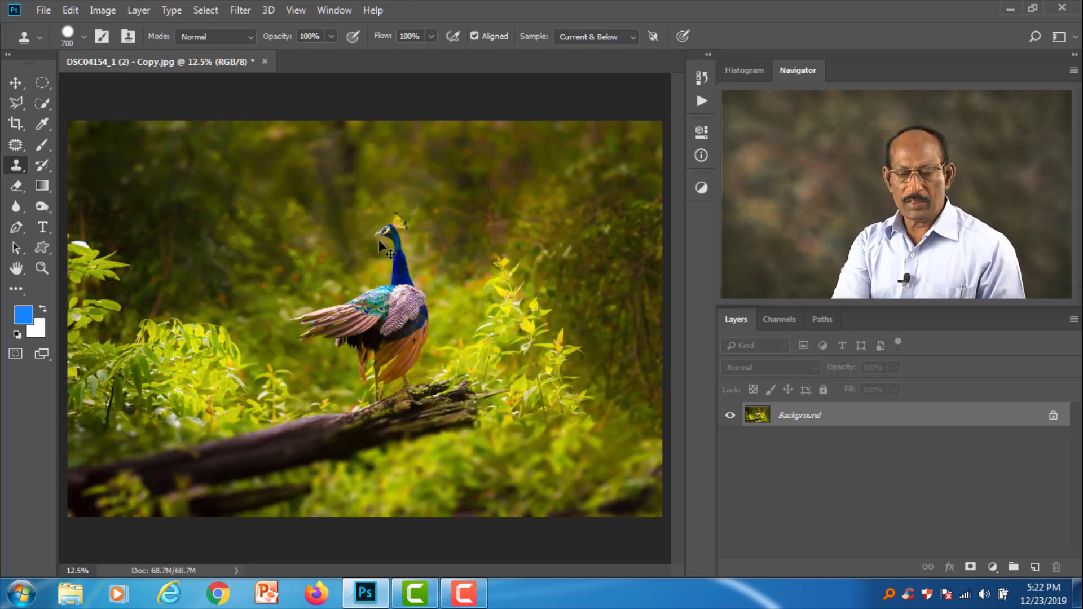
Zoom in on the peacock's head and stamp a test copy of it to the left
key("space")
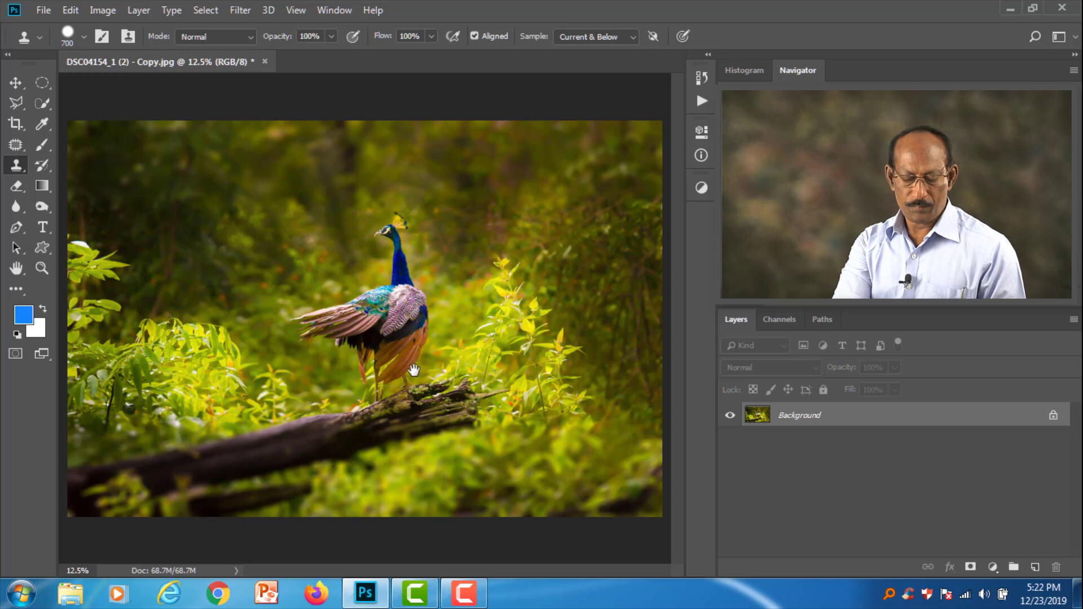
left_click(413, 358, "ctrl")
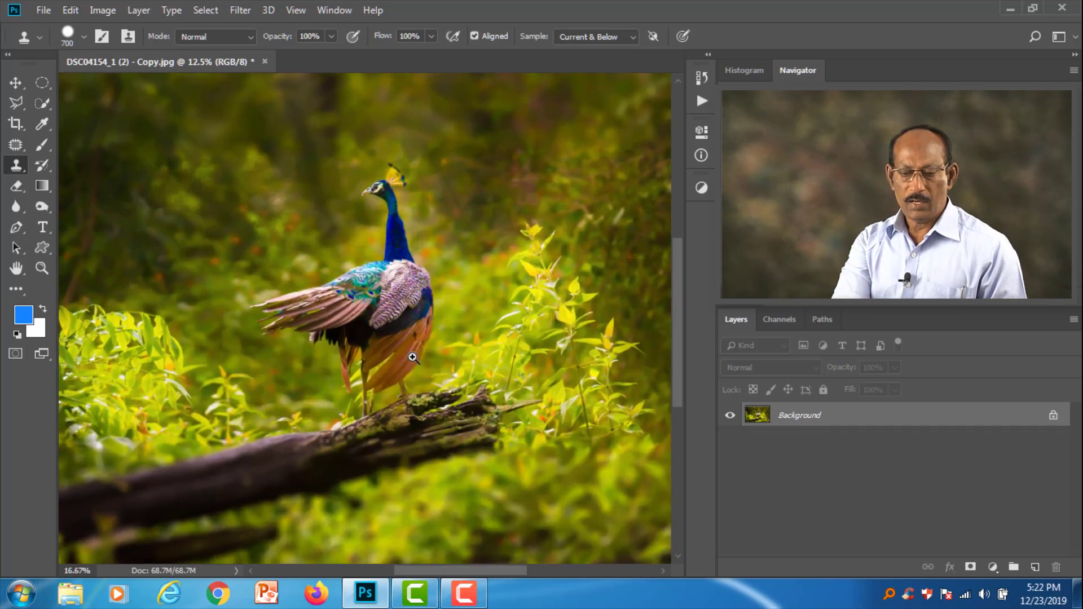
left_click(413, 359, "ctrl")
left_click_drag(399, 258, 431, 346)
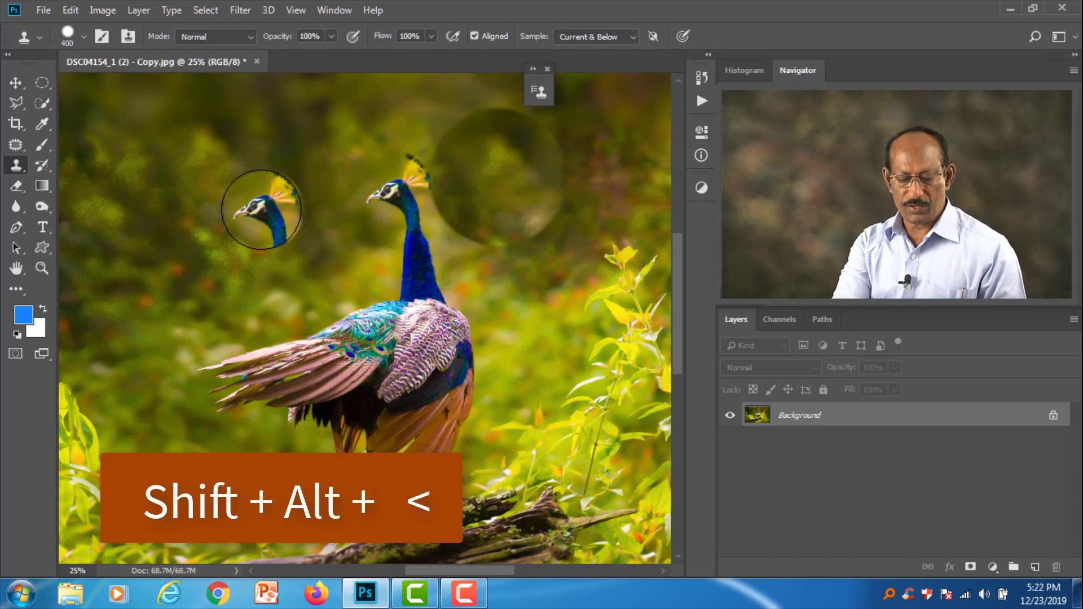
left_click_drag(262, 209, 261, 200)
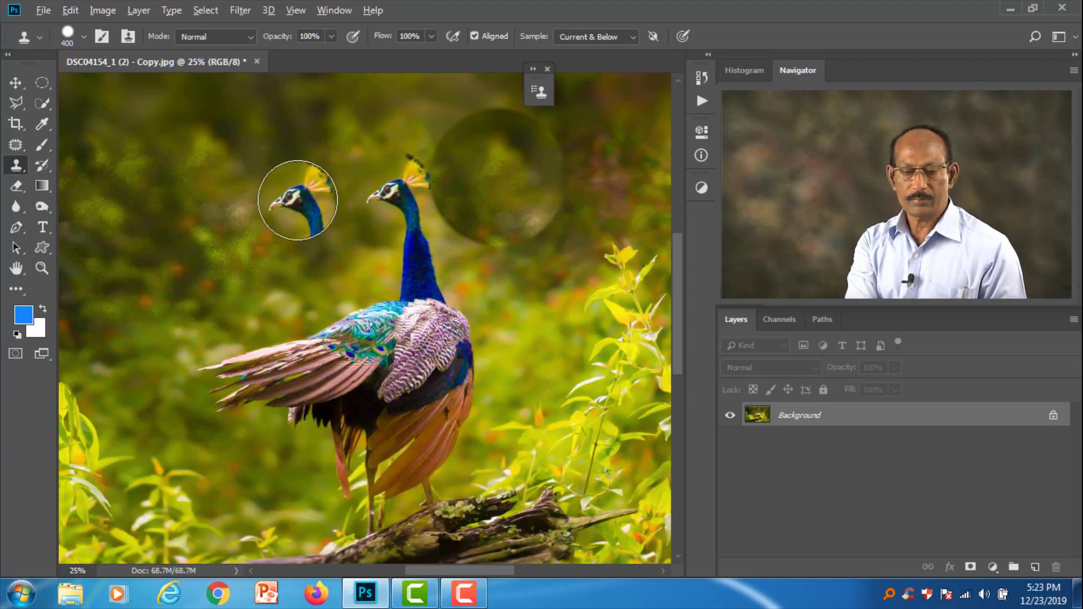
Rotate the clone source counter-clockwise, enlarge the brush to 500 px, and paint over the head
key("alt+shift+comma")
key("alt+shift+comma")
key("alt+shift+comma")
key("alt+shift+comma")
key("alt+shift+comma")
key("alt+shift+comma")
key("alt+shift+comma")
key("alt+shift+comma")
key("alt+shift+comma")
key("alt+shift+comma")
key("alt+shift+comma")
key("alt+shift+comma")
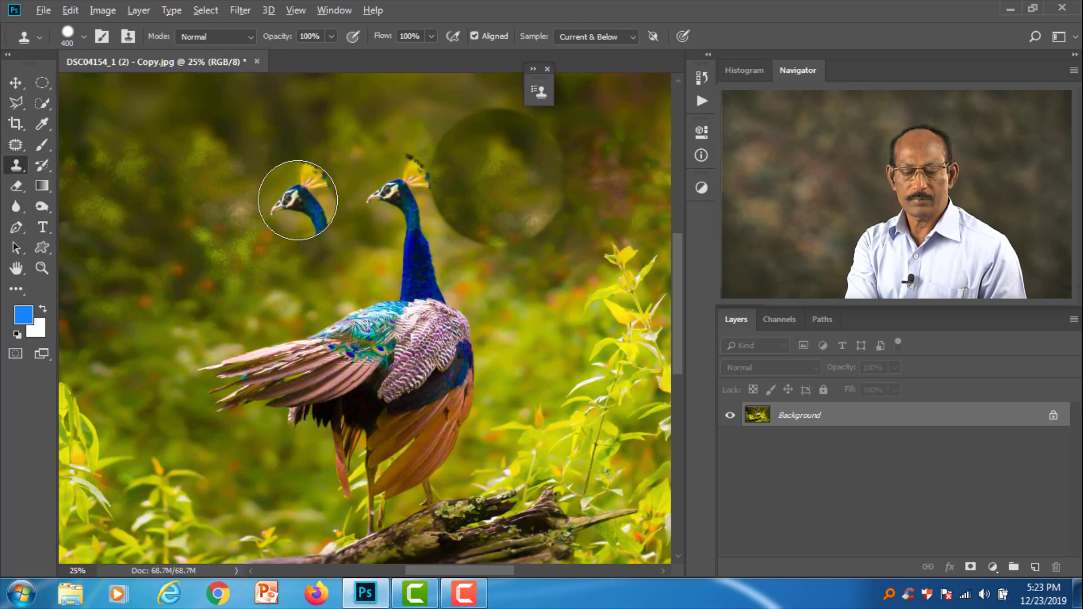
key("shift+alt+less")
key("shift+alt+less")
key("shift+alt+less")
key("shift+alt+less")
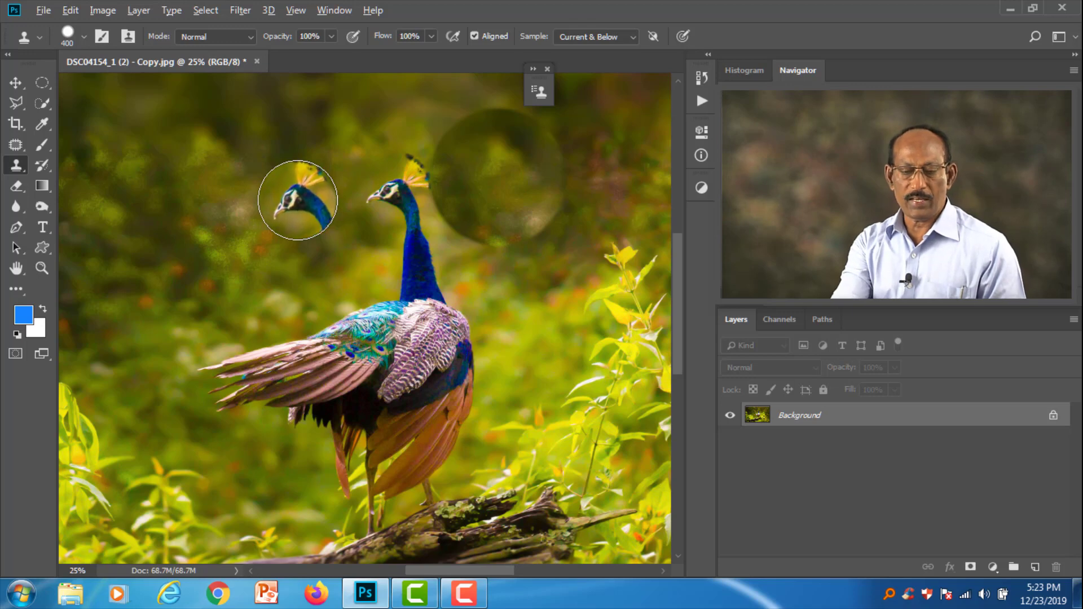
key("shift+alt+less")
key("shift+alt+less")
key("shift+alt+less")
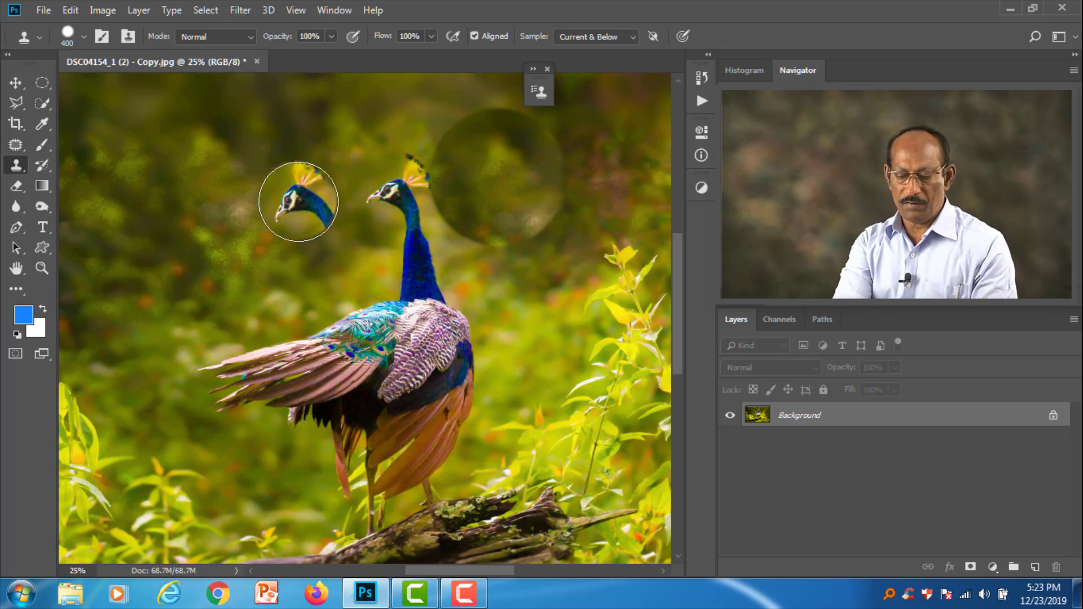
key("bracketright")
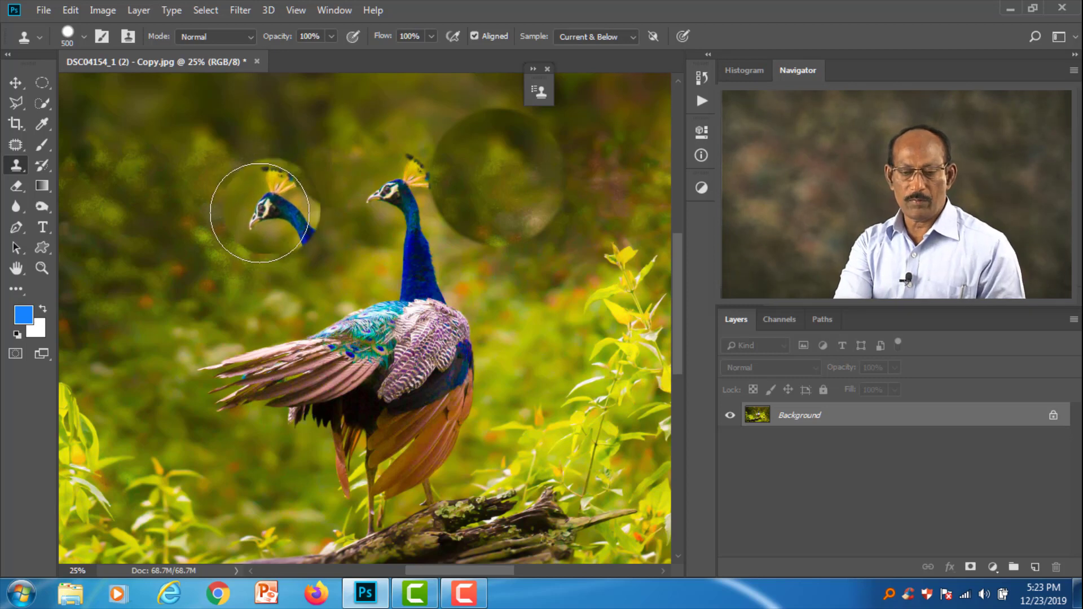
mouse_move(260, 215)
left_mouse_down()
mouse_move(283, 252)
mouse_move(277, 229)
mouse_move(345, 287)
mouse_move(320, 340)
mouse_move(381, 349)
mouse_move(334, 387)
mouse_move(382, 426)
mouse_move(352, 435)
mouse_move(337, 466)
mouse_move(362, 423)
mouse_move(357, 395)
left_mouse_up()
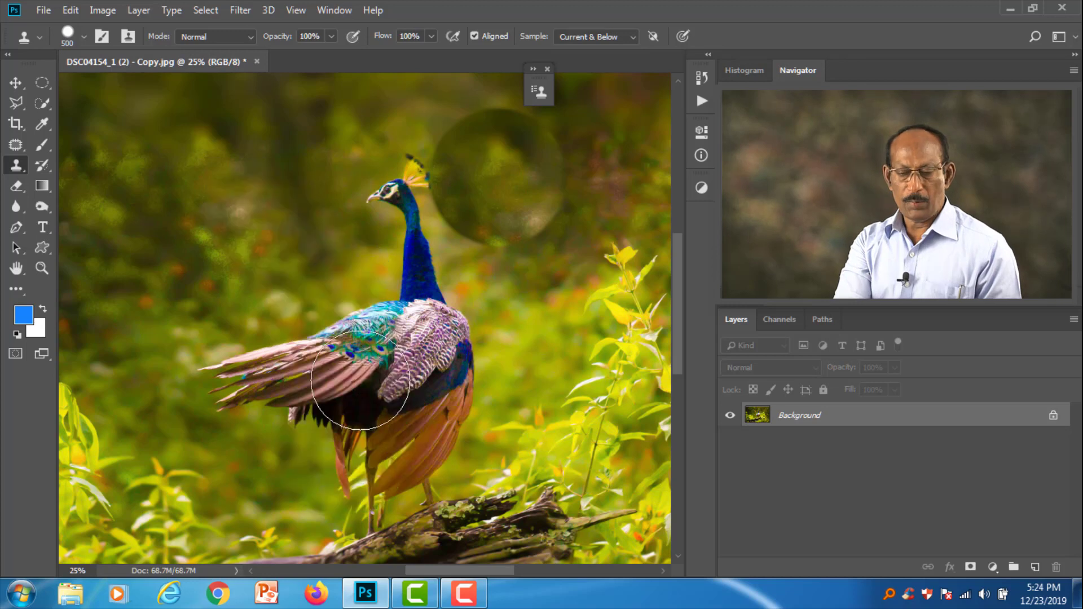
Undo the background patch and resample the peacock's head as clone source
left_click(404, 202)
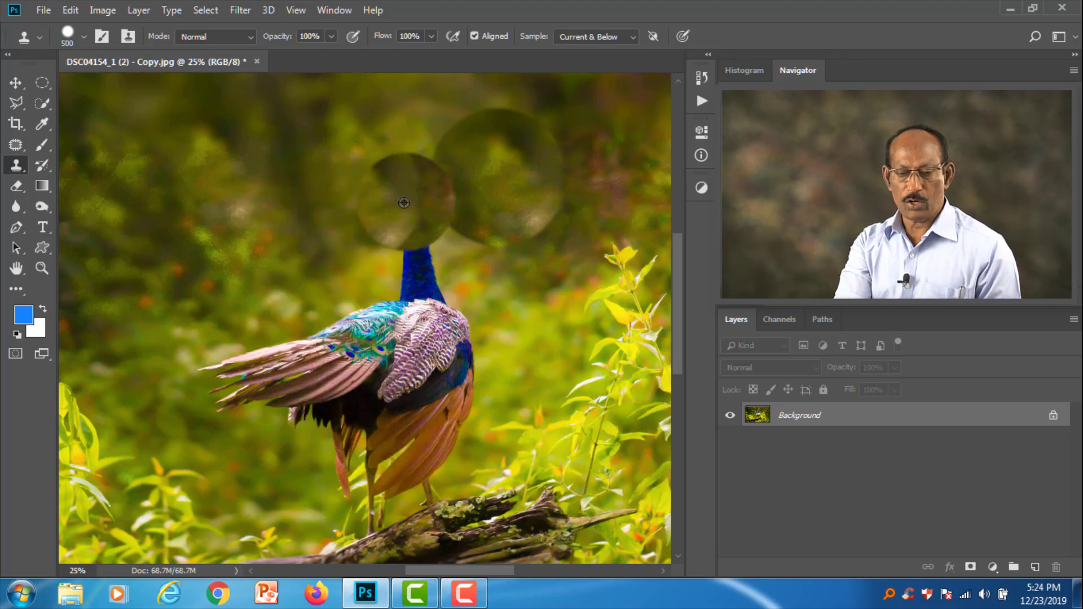
key("ctrl+z")
left_click(399, 198, "alt")
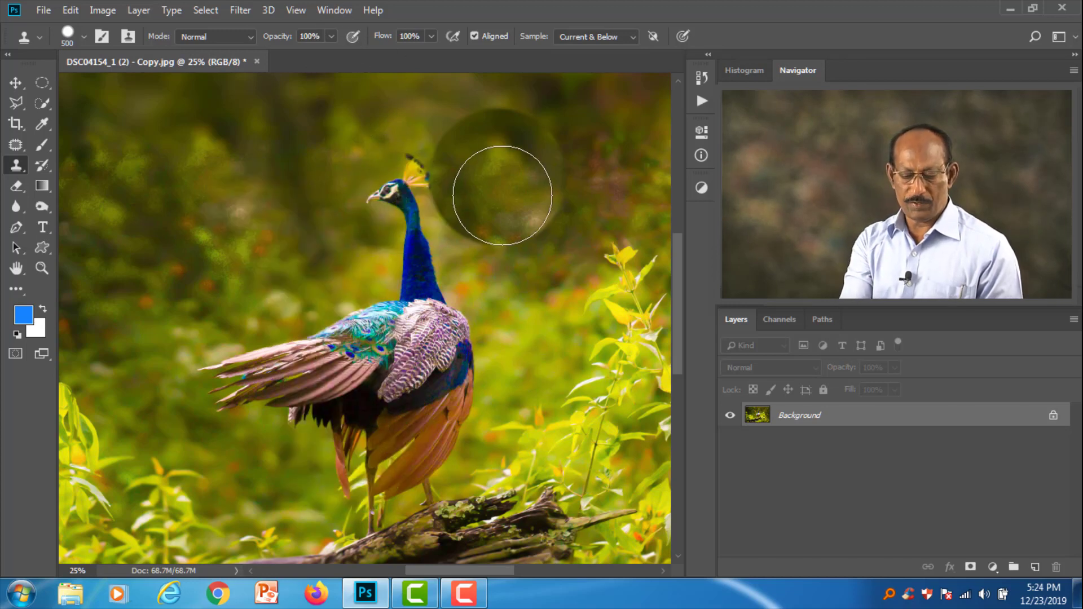
Rotate the clone source overlay clockwise and paint a test stroke of the rotated head
key("shift+alt+greater")
key("shift+alt+greater")
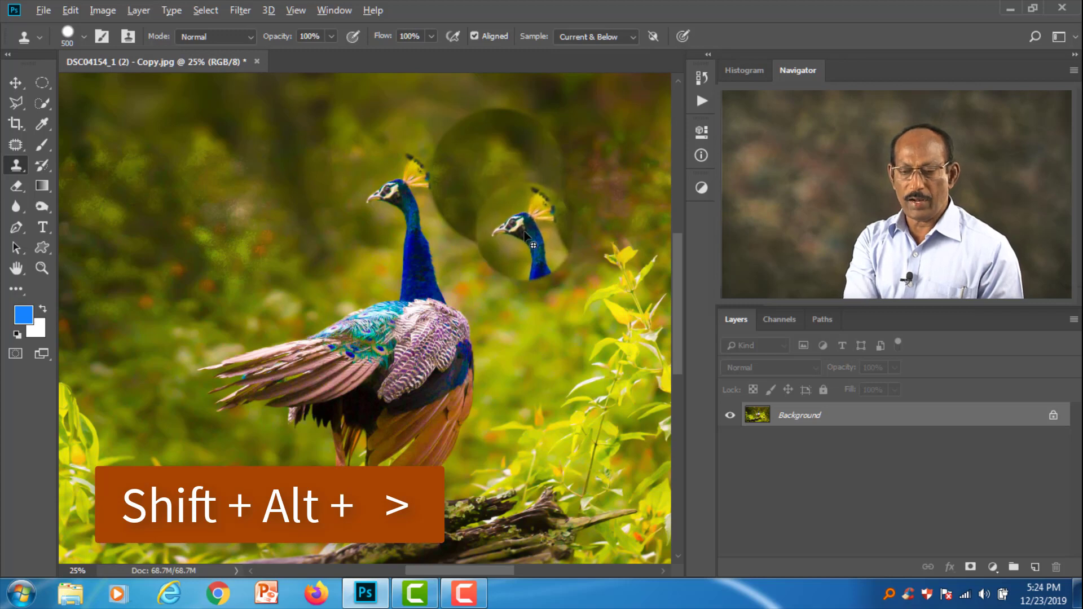
key("shift+alt+greater")
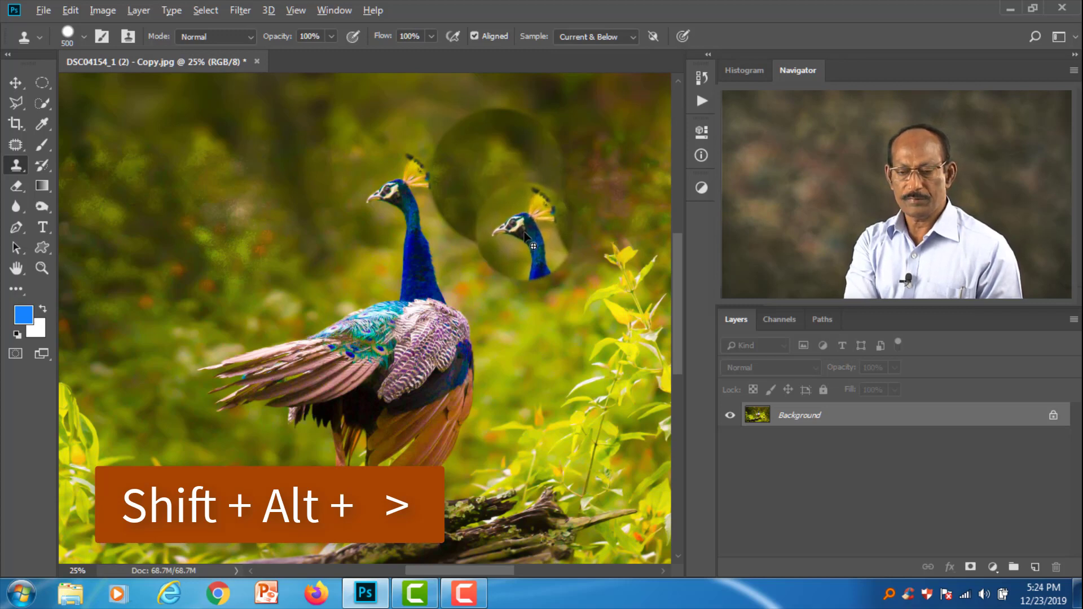
key("shift+alt+greater")
key("shift+alt+greater")
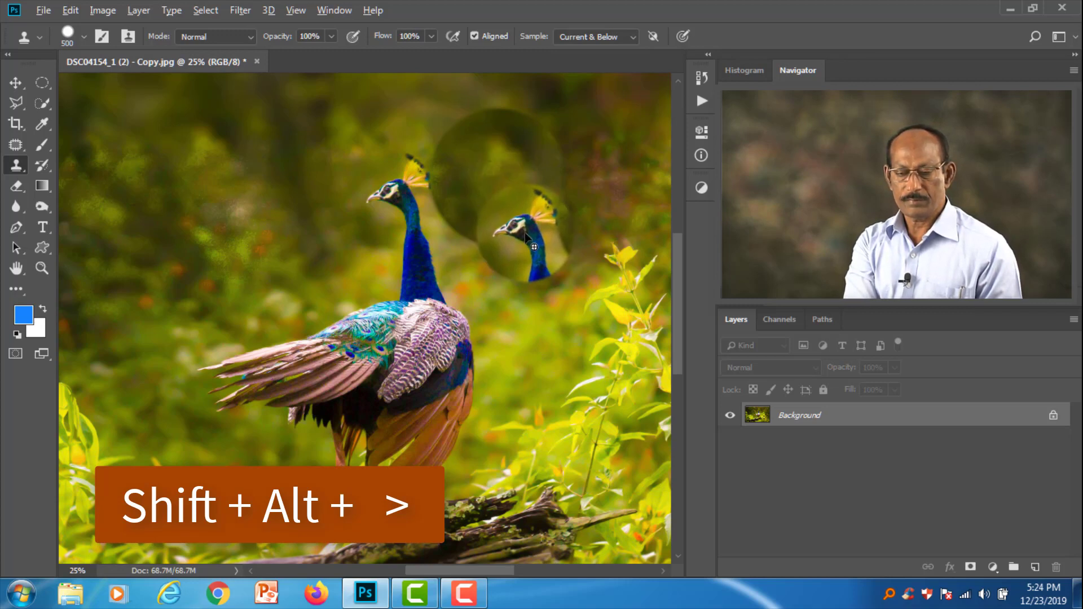
key("shift+alt+greater")
key("shift+alt+greater")
key("shift+alt+greater")
key("shift+alt+greater")
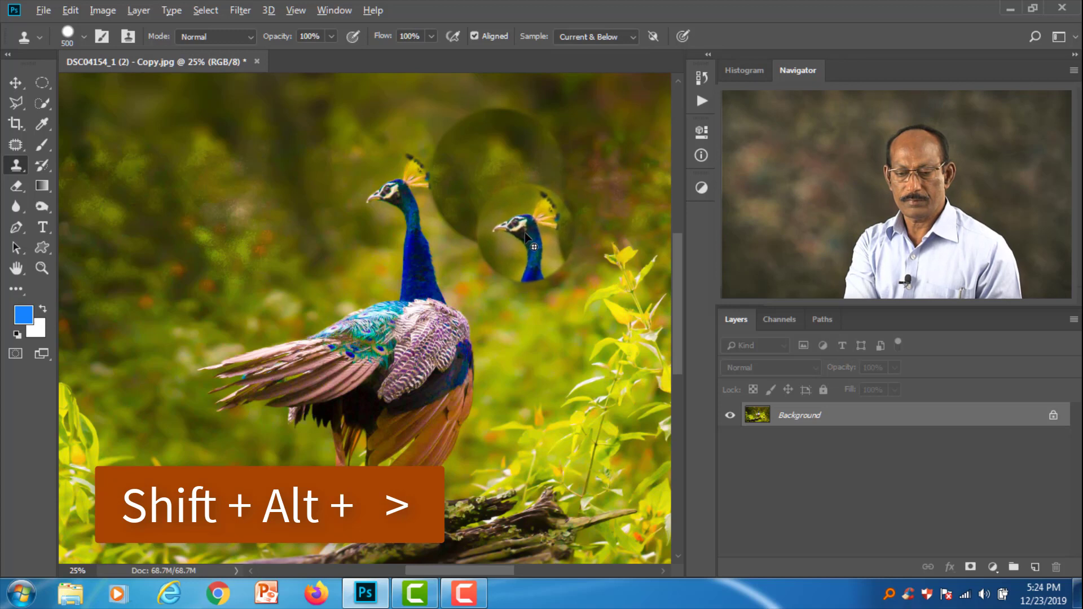
key("shift+alt+greater")
key("shift+alt+greater")
key("shift+alt+greater")
key("shift+alt+greater")
key("shift+alt+greater")
key("shift+alt+greater")
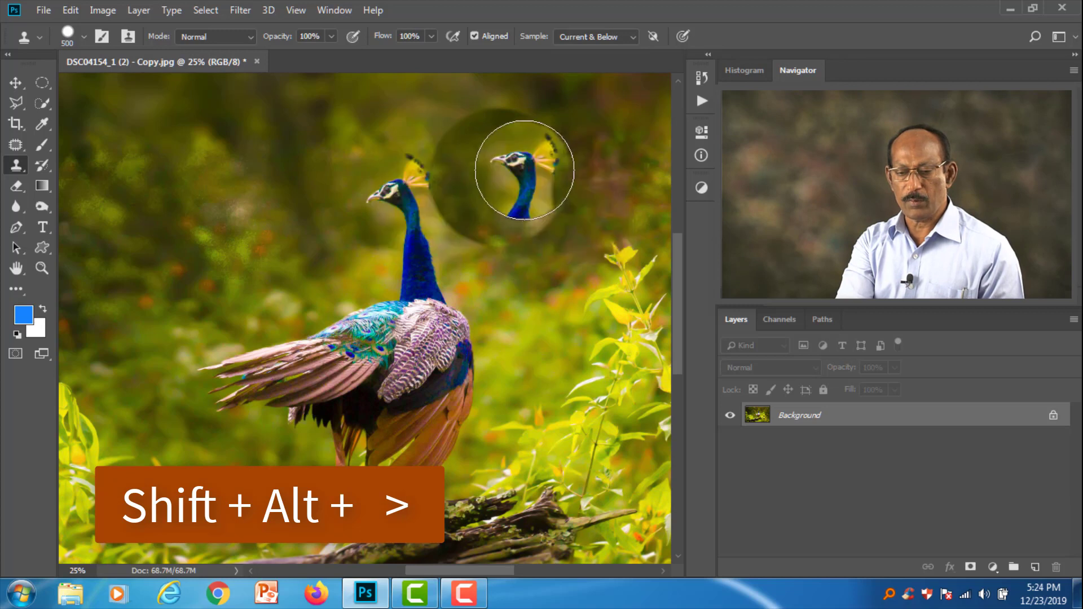
mouse_move(534, 169)
left_mouse_down()
mouse_move(543, 242)
mouse_move(515, 252)
mouse_move(505, 207)
mouse_move(528, 207)
mouse_move(523, 260)
mouse_move(445, 310)
mouse_move(487, 335)
mouse_move(526, 284)
mouse_move(533, 191)
mouse_move(547, 223)
mouse_move(514, 316)
mouse_move(411, 345)
mouse_move(407, 387)
mouse_move(489, 373)
mouse_move(404, 403)
mouse_move(380, 376)
mouse_move(392, 442)
mouse_move(409, 406)
mouse_move(480, 376)
left_mouse_up()
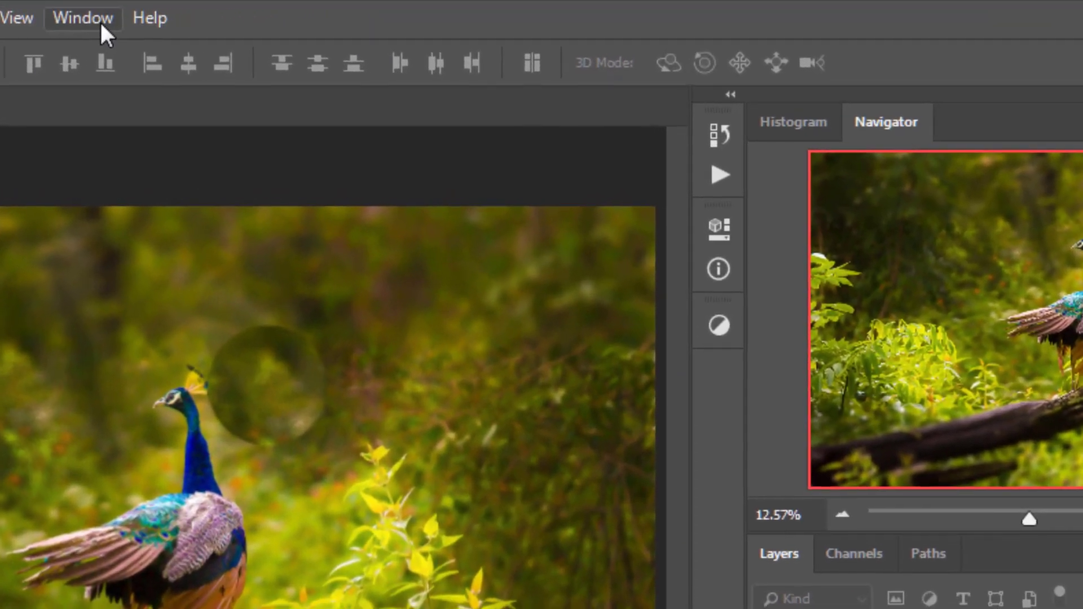
Show the Clone Source panel from the Window menu and float it over the canvas
left_click(84, 18)
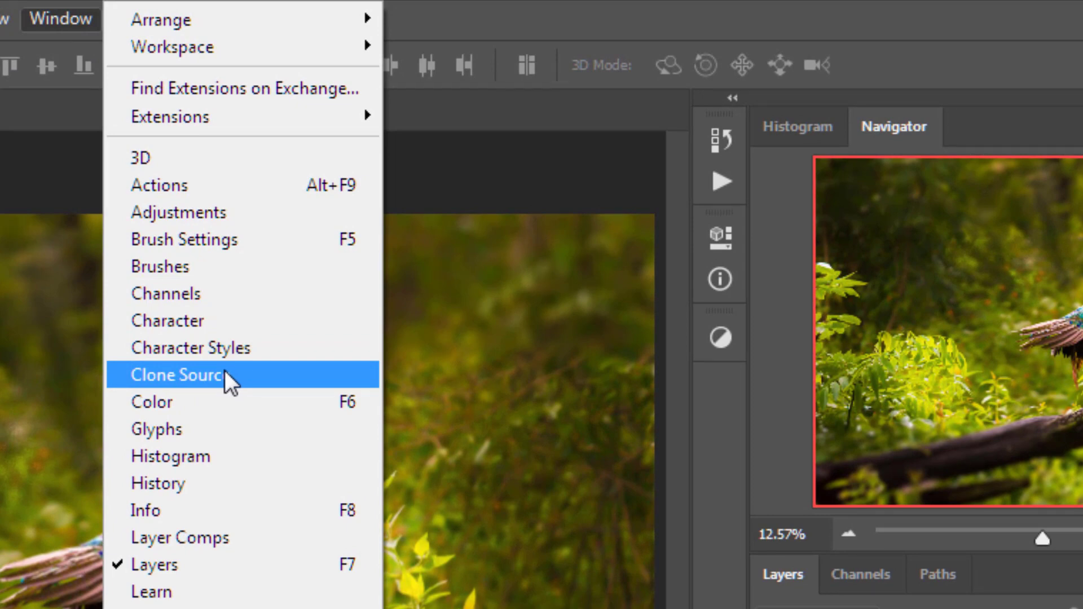
left_click(225, 371)
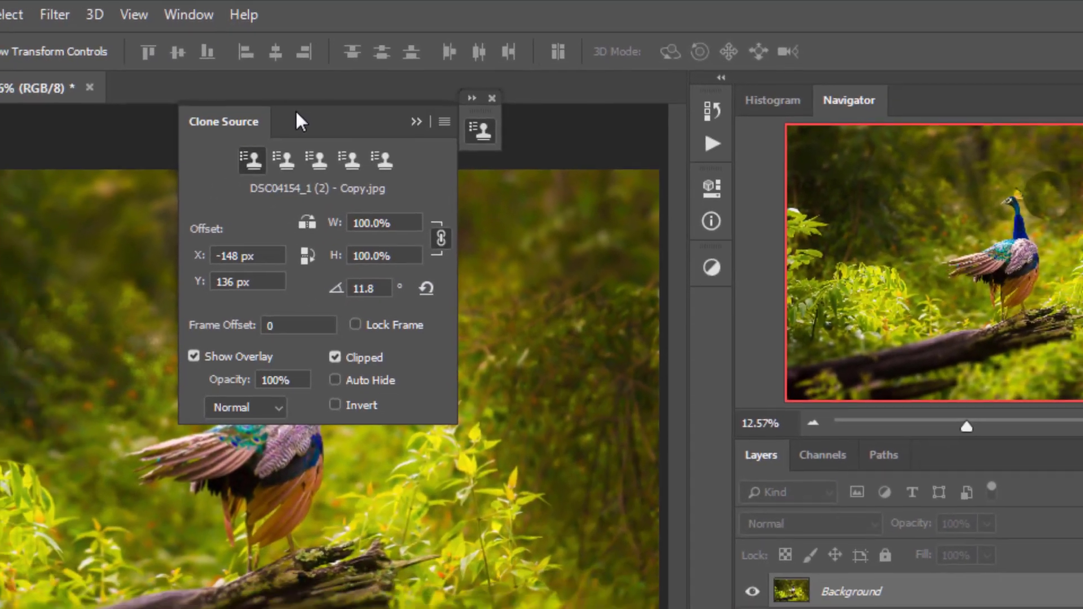
mouse_move(254, 122)
left_mouse_down()
mouse_move(421, 152)
mouse_move(428, 133)
left_mouse_up()
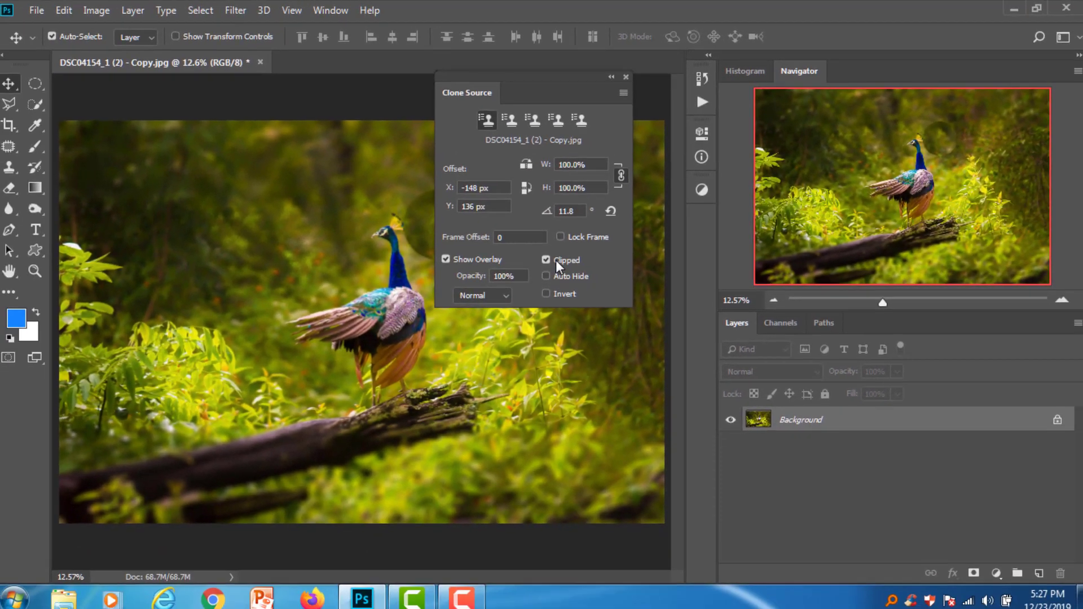
Zoom in on the peacock's head, set the Clone Stamp brush to 398 px, and sample a source point
left_click(377, 340, "ctrl")
left_click(377, 340, "ctrl")
left_click(377, 340, "ctrl")
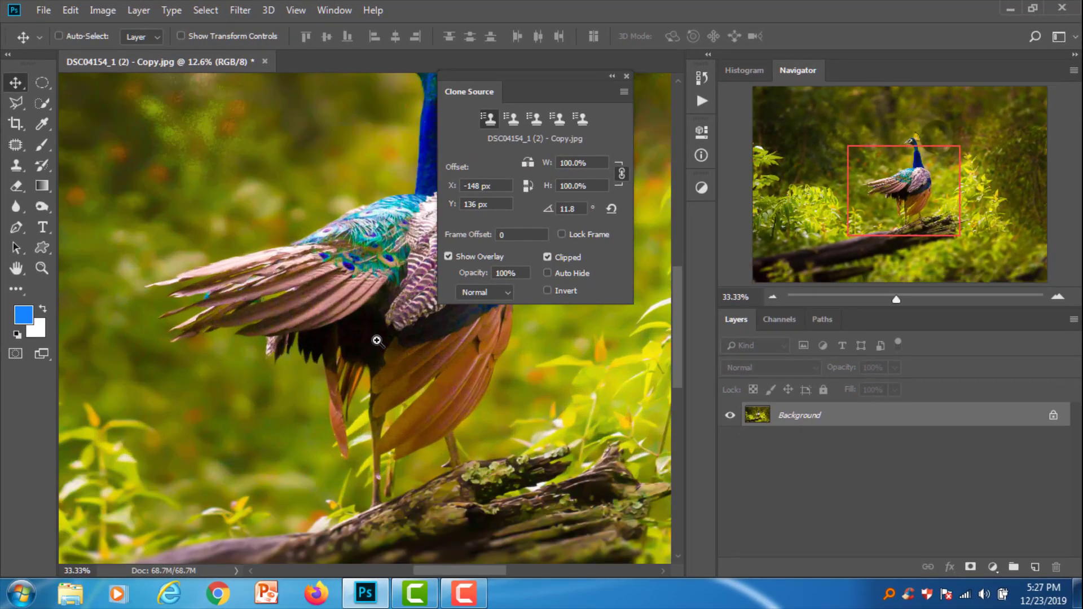
left_click(377, 341, "ctrl")
left_click_drag(344, 354, 279, 423)
left_click_drag(395, 254, 332, 412)
left_click_drag(312, 281, 329, 363)
left_click(322, 347, "ctrl")
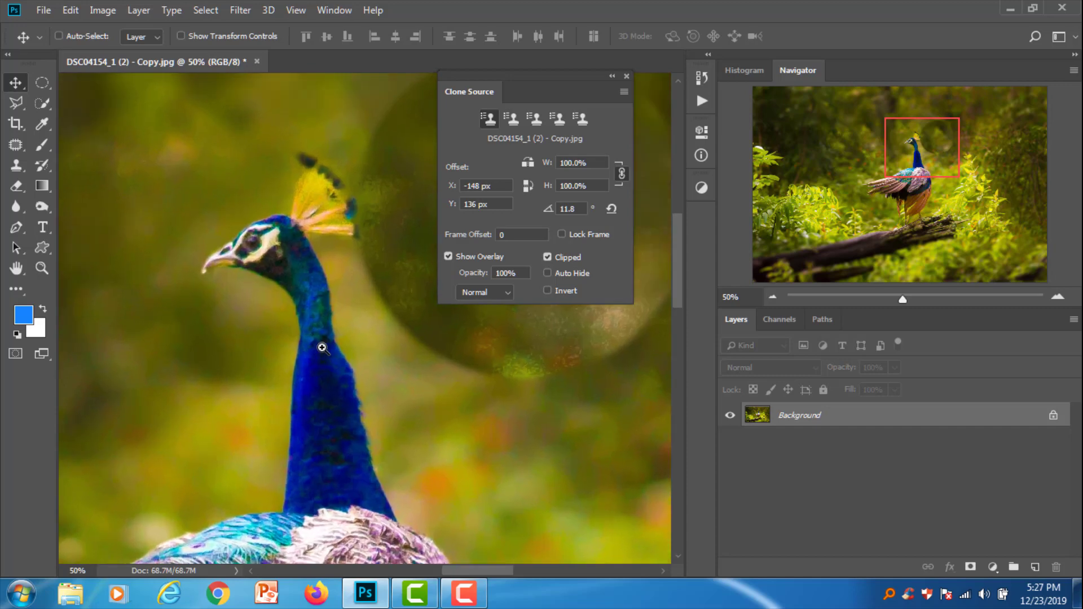
left_click_drag(309, 314, 348, 378)
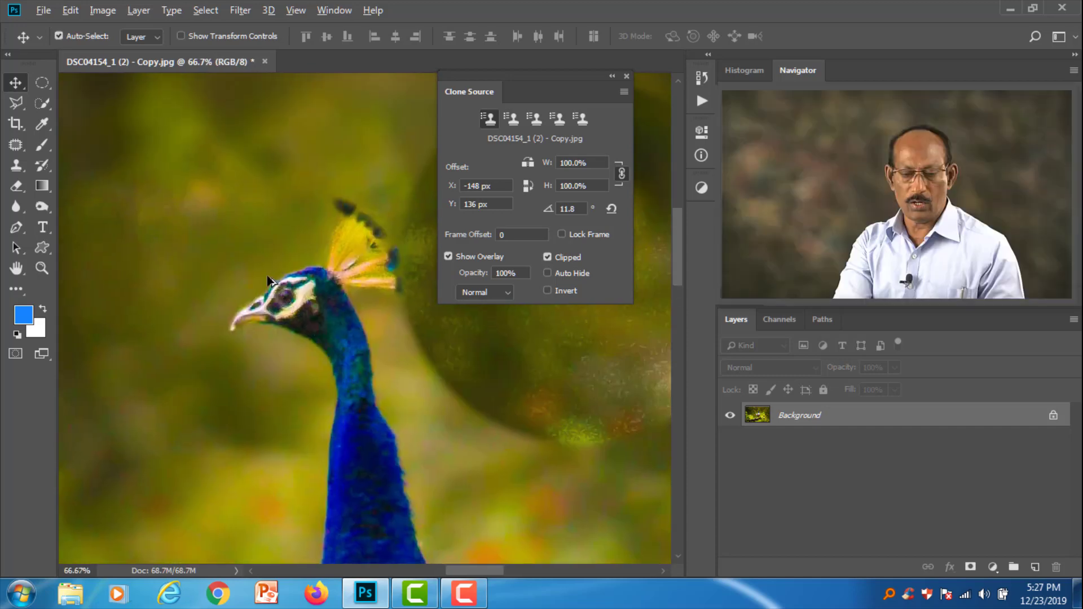
key("s")
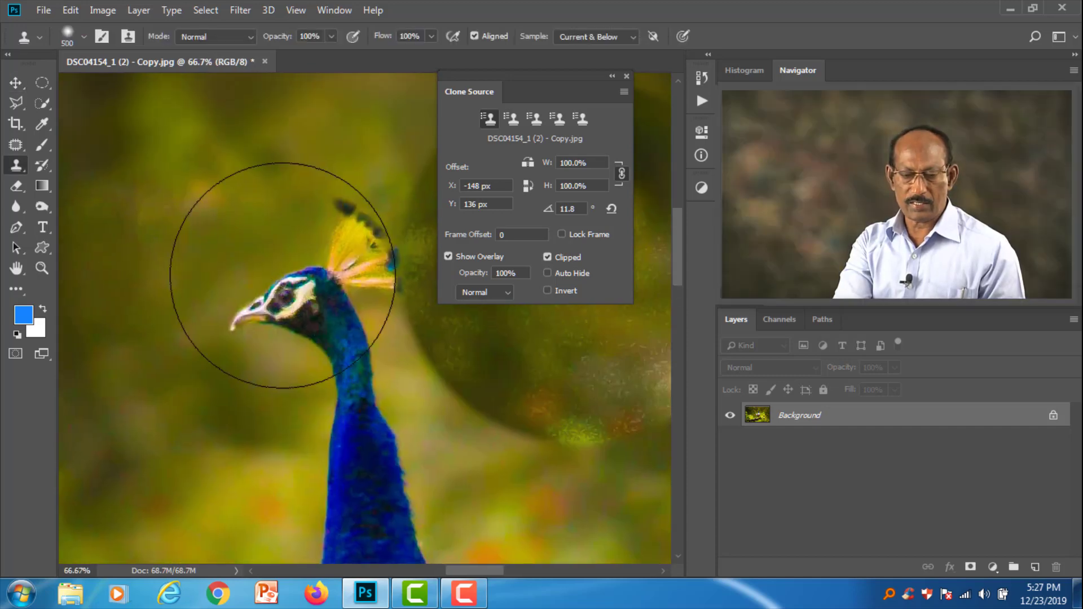
right_click(287, 298, "alt")
mouse_move(287, 296)
left_mouse_down()
mouse_move(254, 310)
mouse_move(259, 177)
mouse_move(273, 453)
mouse_move(284, 449)
left_mouse_up()
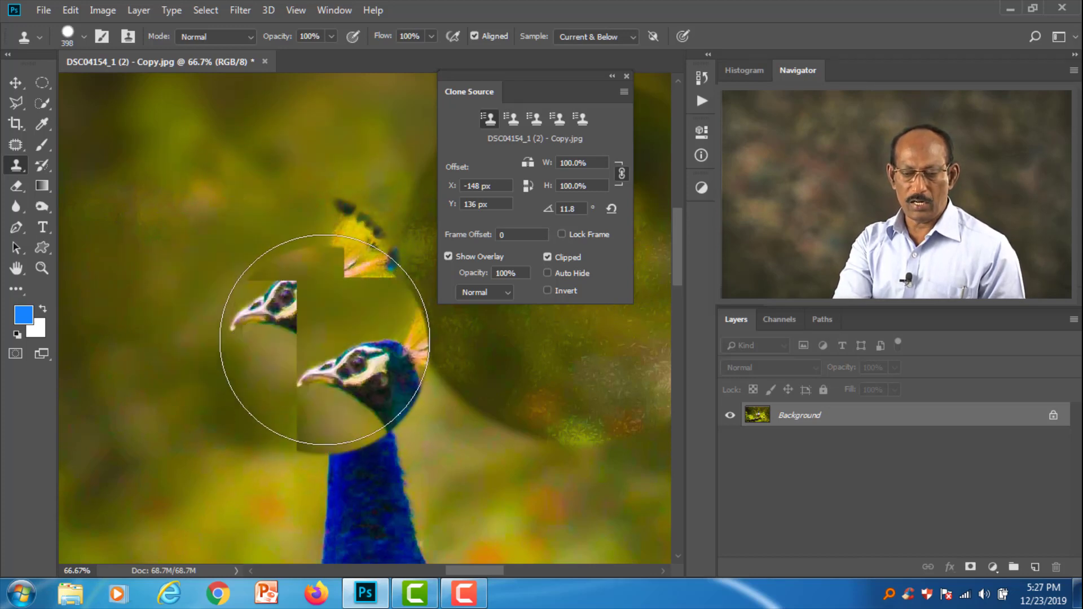
left_click(292, 295, "alt")
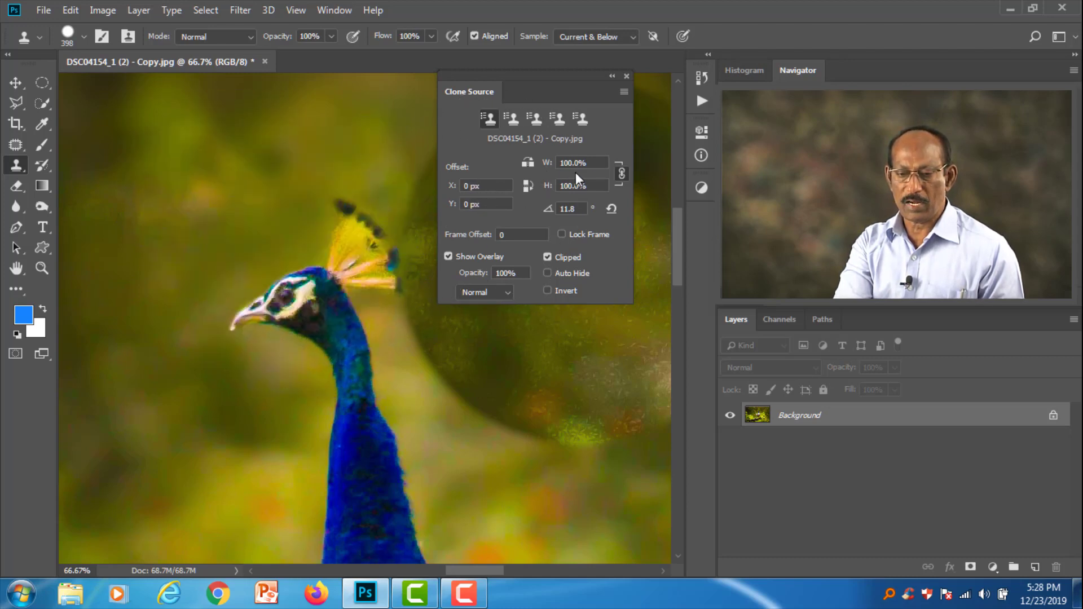
Nudge the clone source width up to 195% and back down to 72%, then close the photo
left_click_drag(576, 162, 532, 161)
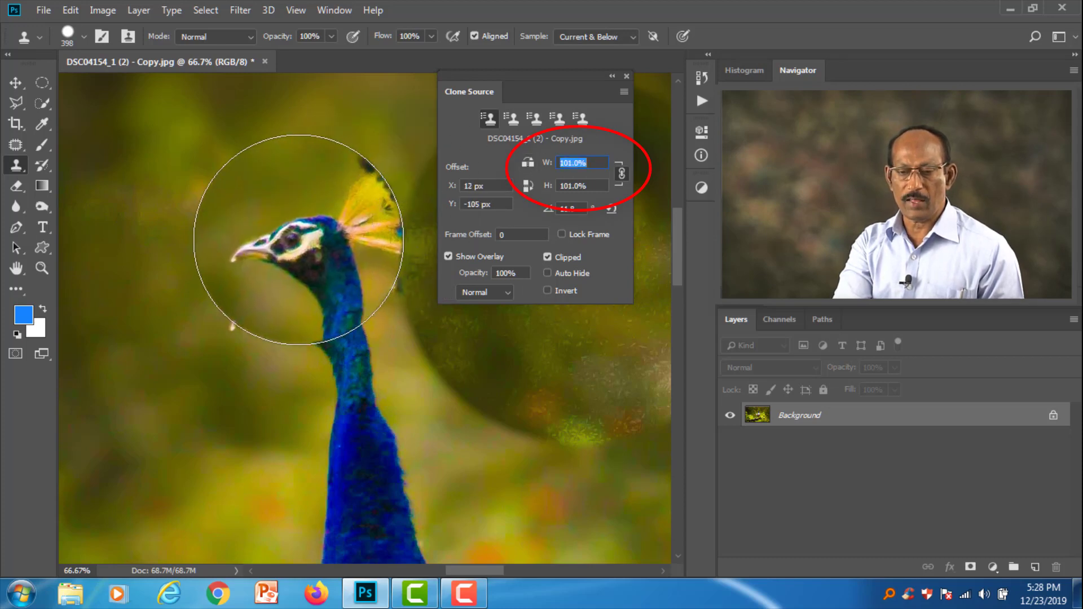
key("Up")
key("Up")
key("Up")
key("Up")
key("Up")
key("Up")
key("Up")
key("Up")
key("Up")
key("Up")
key("Up")
key("Up")
key("Up")
key("Up")
key("Up")
key("Up")
key("Up")
key("Up")
key("Up")
key("Up")
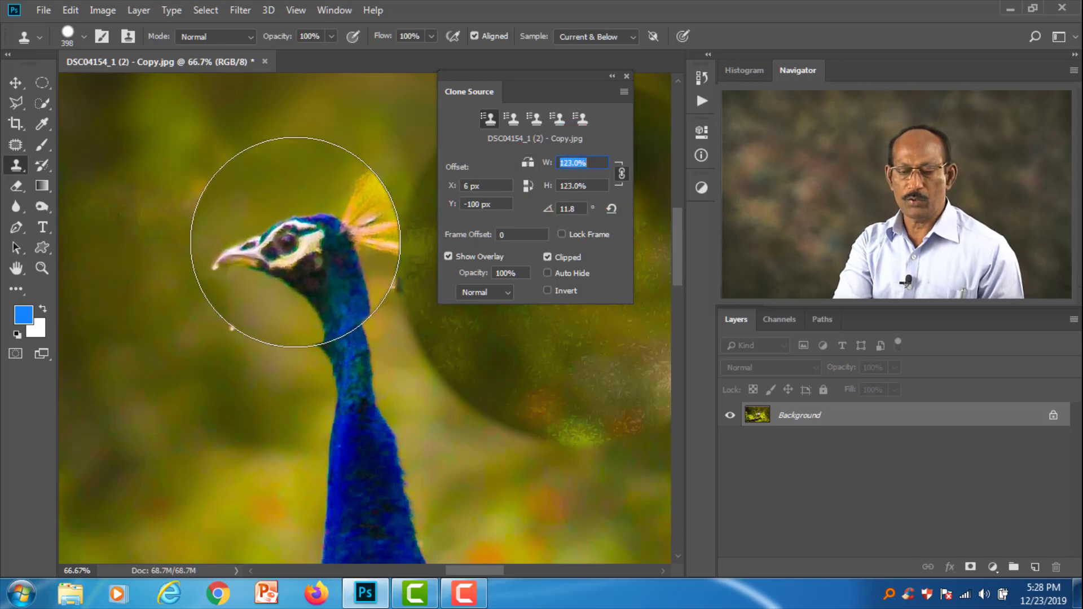
key("Up")
key("Up")
key("Up")
key("Up")
key("Up")
key("Up")
key("Up")
key("Up")
key("Up")
key("Up")
key("Up")
key("Up")
key("Up")
key("Up")
key("Up")
key("Up")
key("Up")
key("Up")
key("Up")
key("Up")
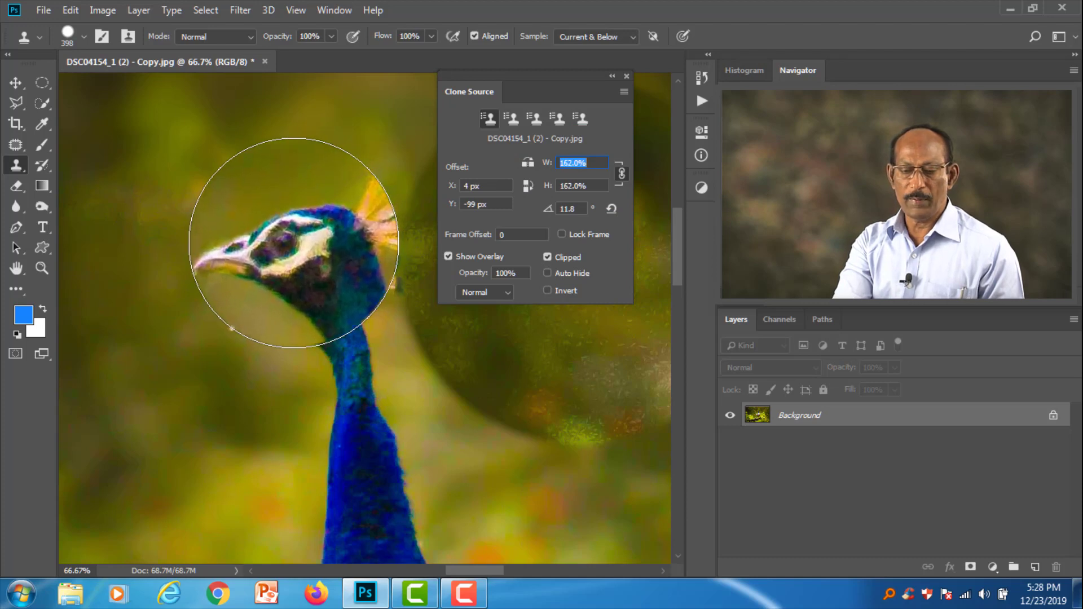
key("Up")
key("Up")
key("Up")
key("Up")
key("Up")
key("Up")
key("Up")
key("Up")
key("Up")
key("Up")
key("Up")
key("Up")
key("Up")
key("Up")
key("Up")
key("Up")
key("Up")
key("Up")
key("Up")
key("Up")
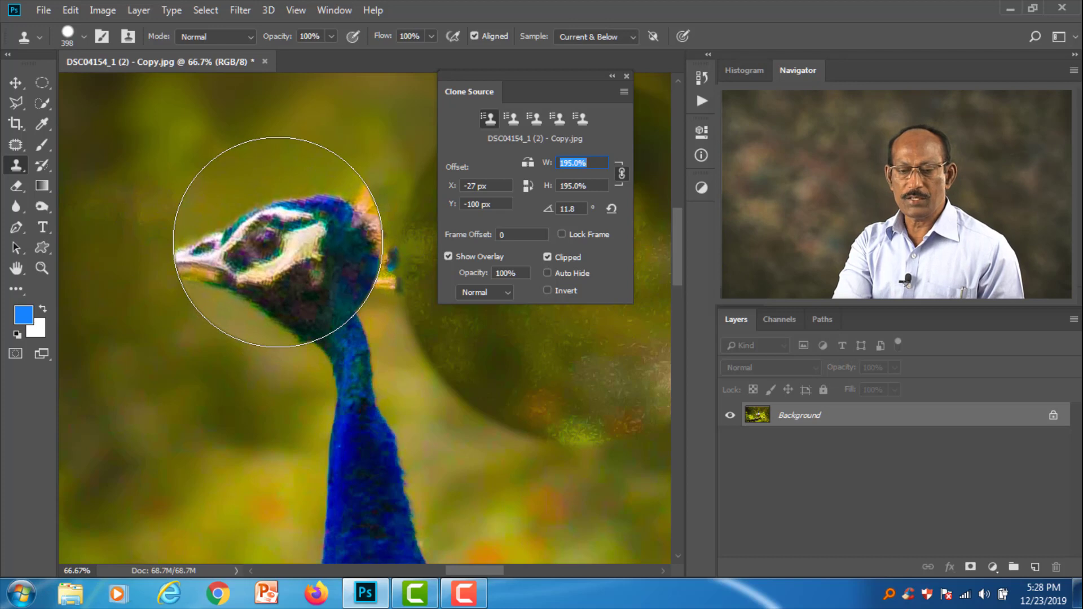
key("Down")
key("Down")
key("Down")
key("Down")
key("Down")
key("Down")
key("Down")
key("Down")
key("Down")
key("Down")
key("Down")
key("Down")
key("Down")
key("Down")
key("Down")
key("Down")
key("Down")
key("Down")
key("Down")
key("Down")
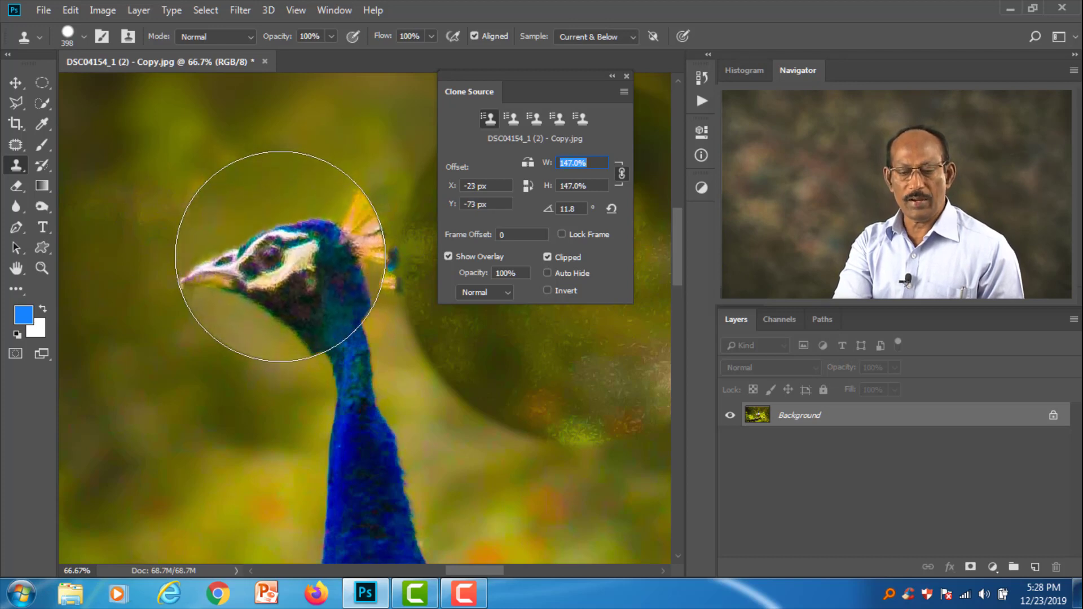
key("Down")
key("Down")
key("Down")
key("Down")
key("Down")
key("Down")
key("Down")
key("Down")
key("Down")
key("Down")
key("Down")
key("Down")
key("Down")
key("Down")
key("Down")
key("Down")
key("Down")
key("Down")
key("Down")
key("Down")
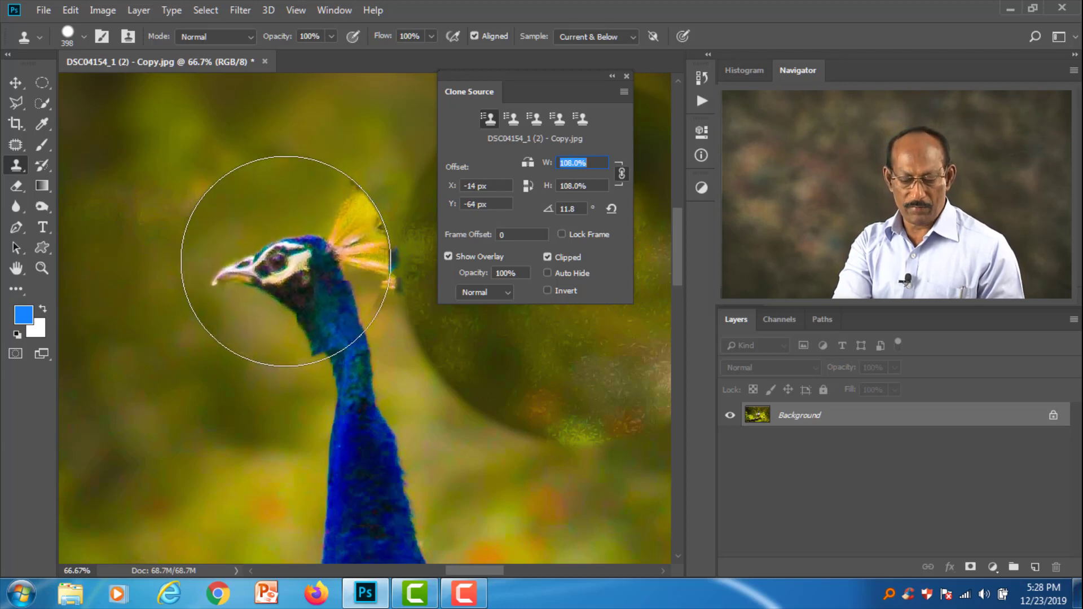
key("Down")
key("Down")
key("Down")
key("Down")
key("Down")
key("Down")
key("Down")
key("Down")
key("Down")
key("Down")
key("Down")
key("Down")
key("Down")
key("Down")
key("Down")
key("Down")
key("Down")
key("Down")
key("Down")
key("Down")
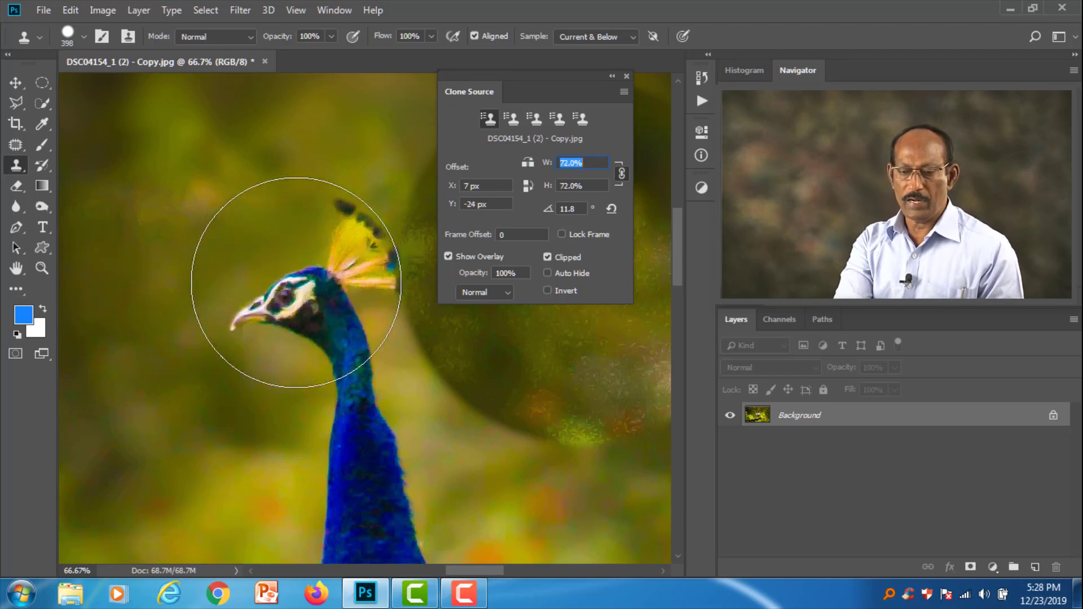
key("ctrl+w")
Discard the peacock edits, open DSC01843 - Copy.jpg, and zoom in on the woman
left_click(536, 230)
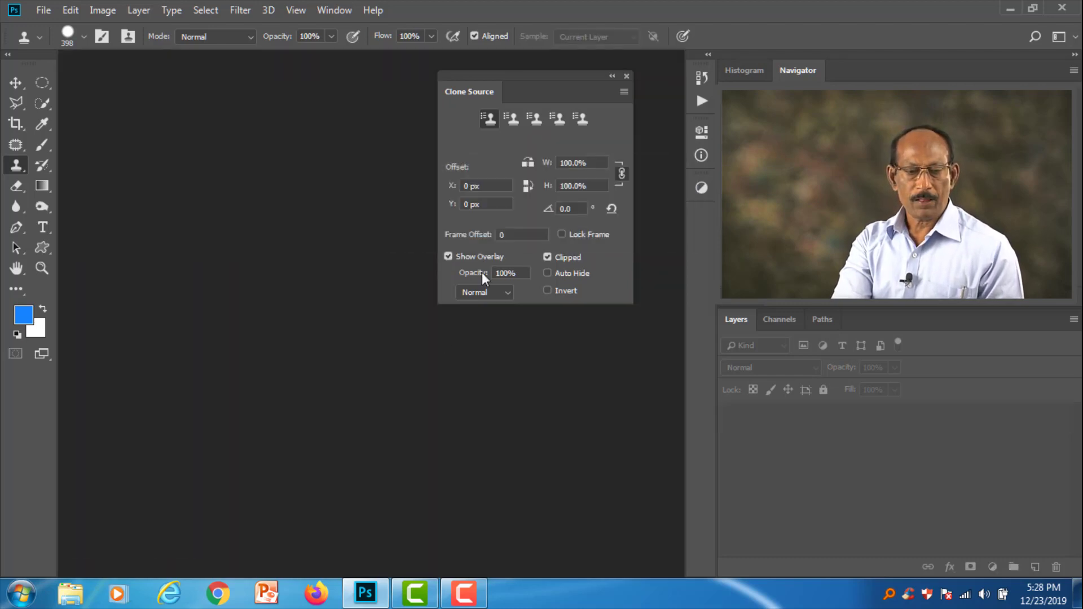
left_click(49, 11)
left_click(57, 41)
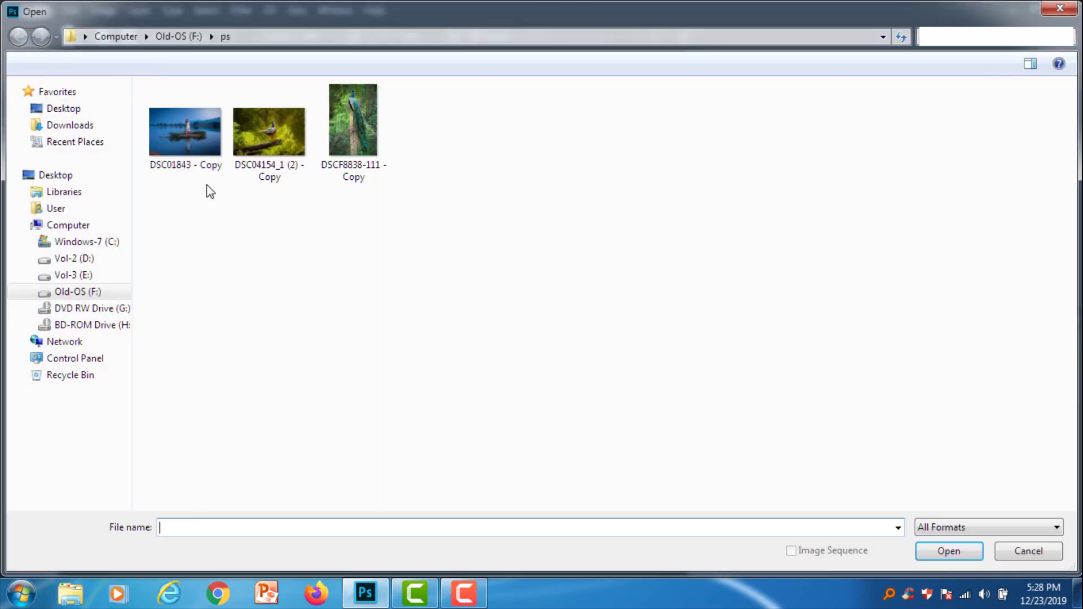
left_click(188, 131)
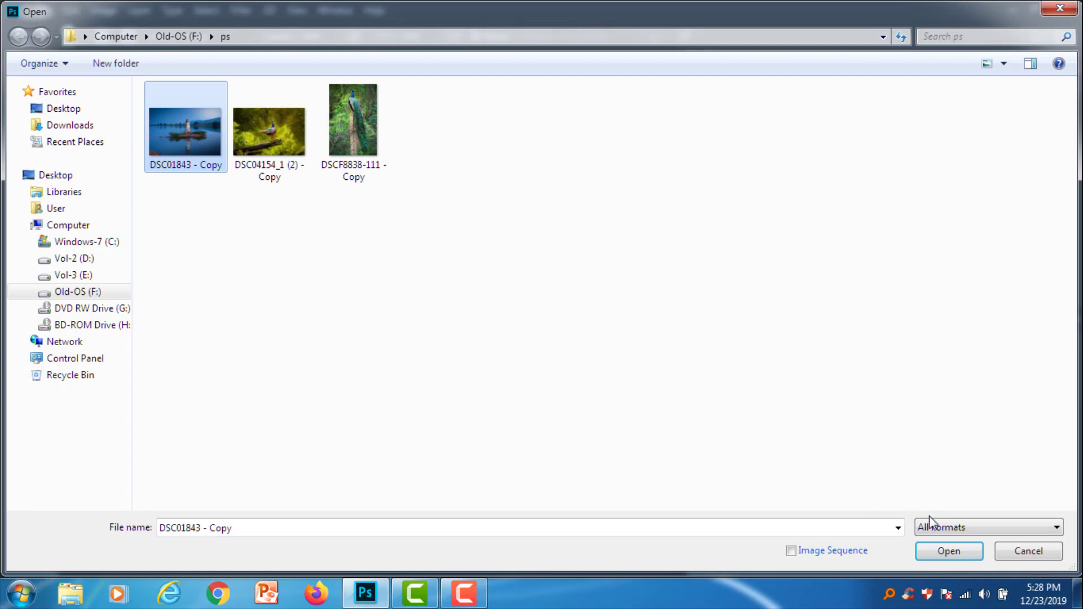
left_click(949, 550)
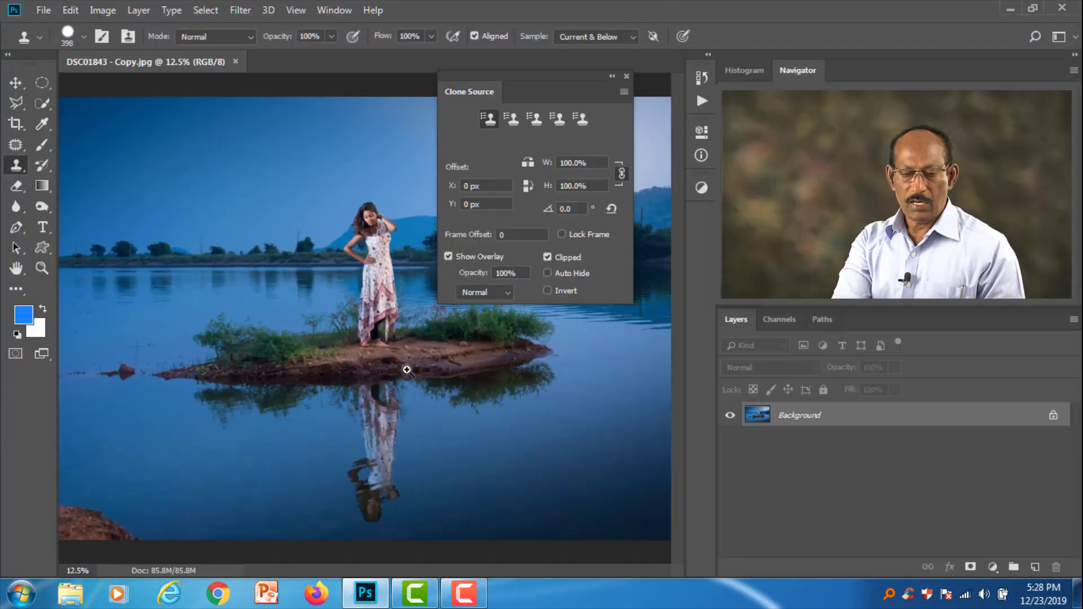
left_click(407, 370, "ctrl")
left_click_drag(401, 332, 369, 394)
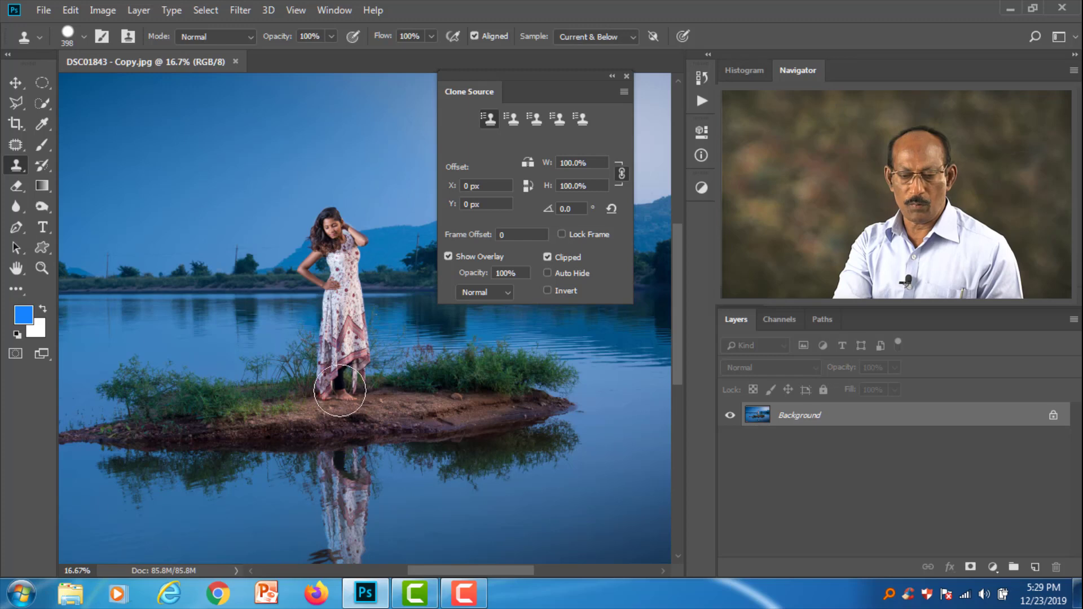
left_click(344, 399, "alt")
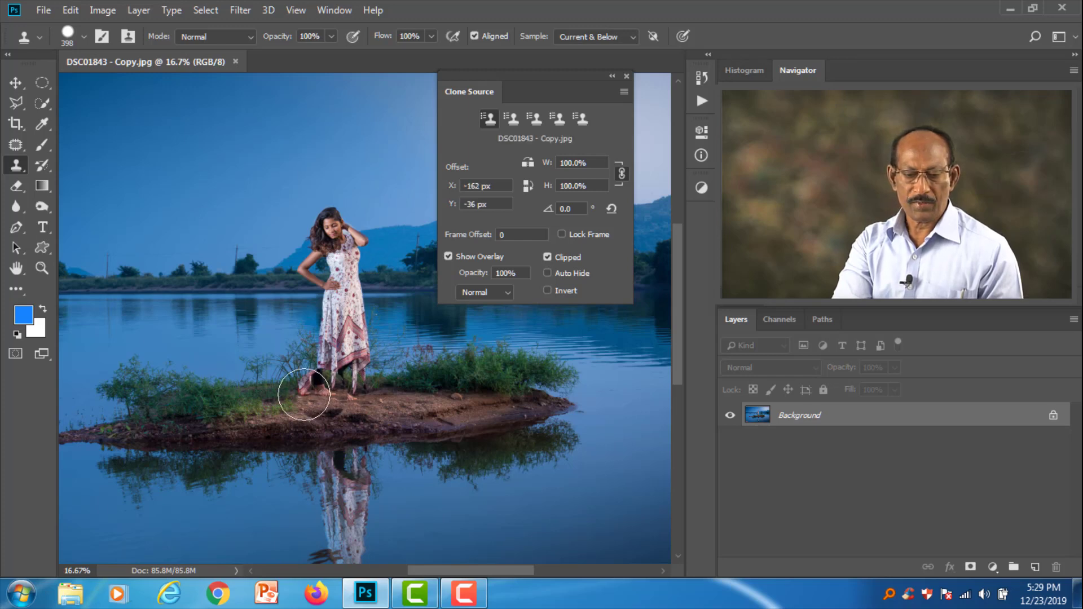
mouse_move(243, 397)
left_mouse_down()
mouse_move(232, 216)
mouse_move(240, 234)
mouse_move(226, 222)
mouse_move(219, 264)
mouse_move(246, 240)
mouse_move(247, 356)
left_mouse_up()
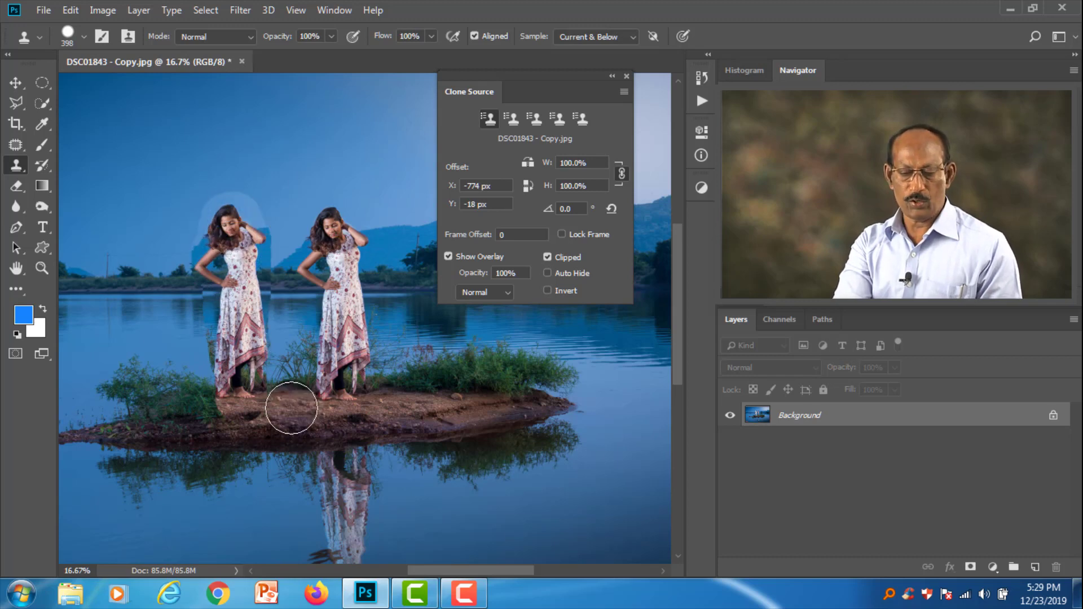
key("ctrl+z")
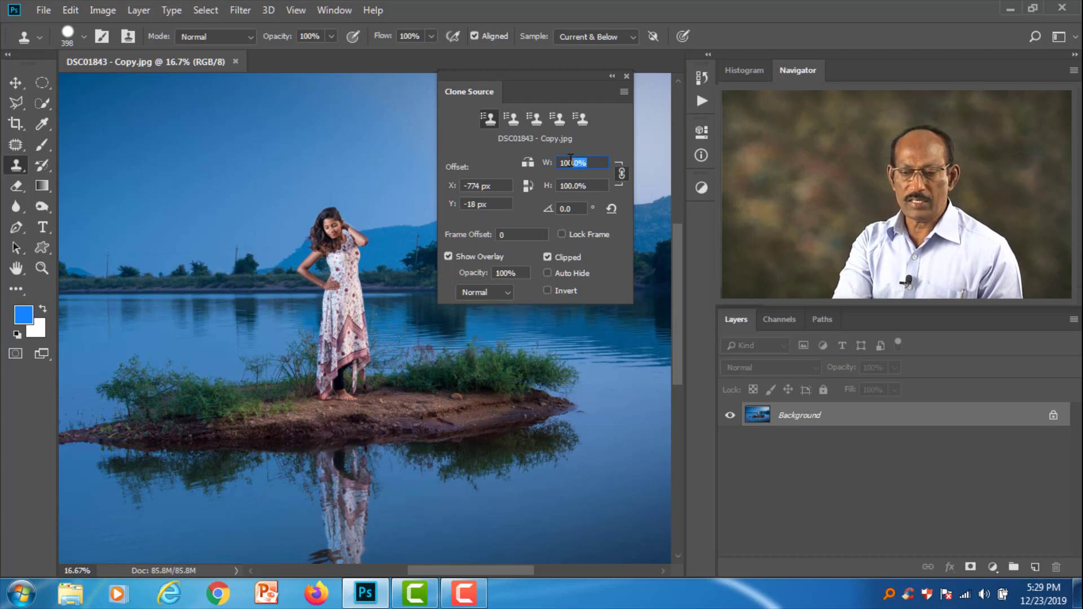
Set the clone source scale, trying 104% and 74% before settling on 66%
type("4")
key("Return")
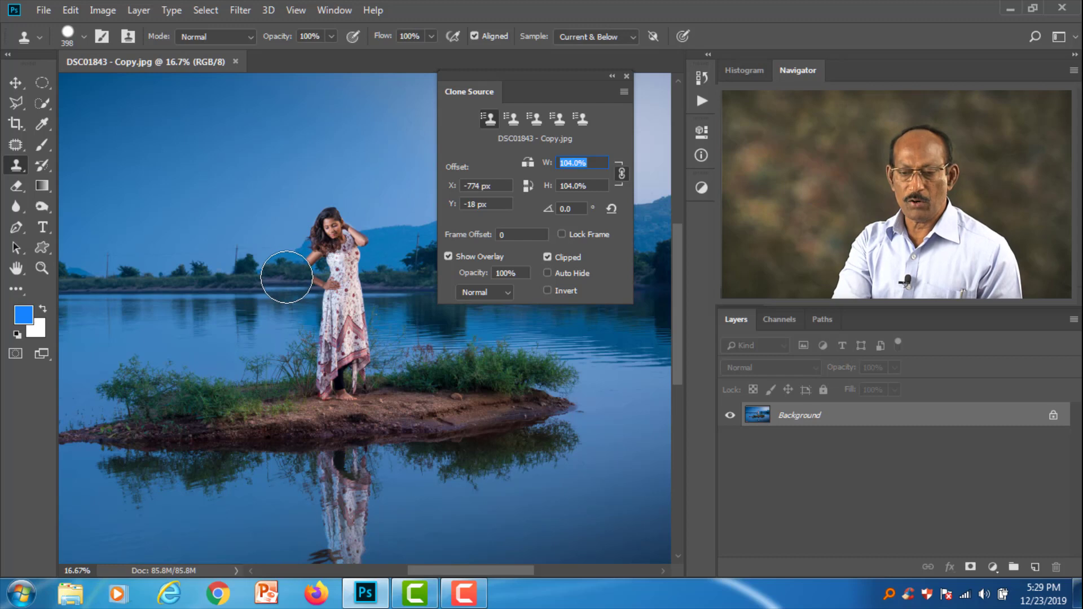
scroll(271, 259, "down", 20)
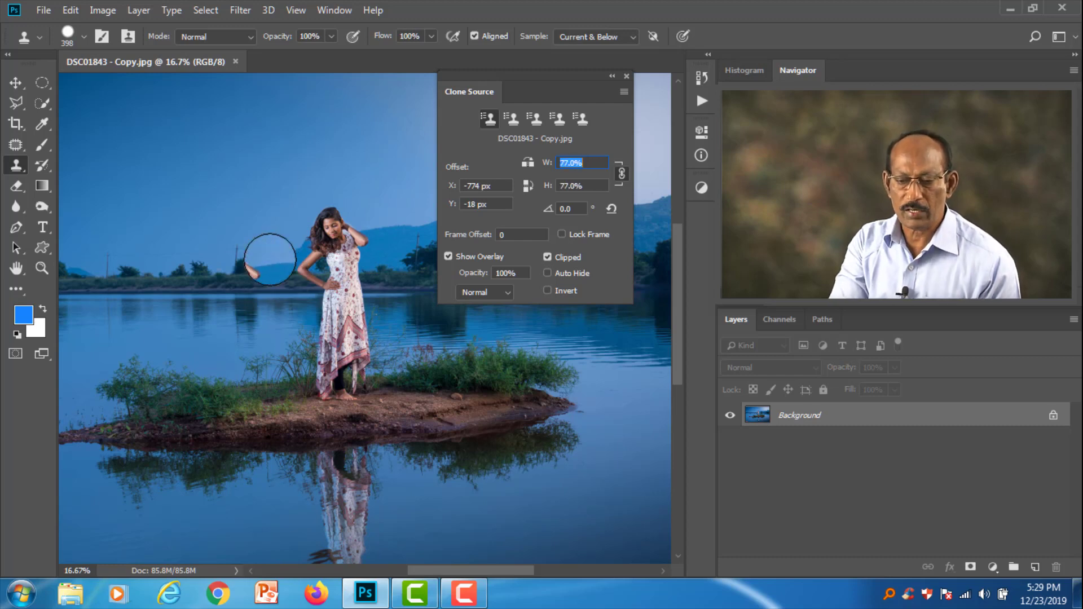
type("74")
key("Return")
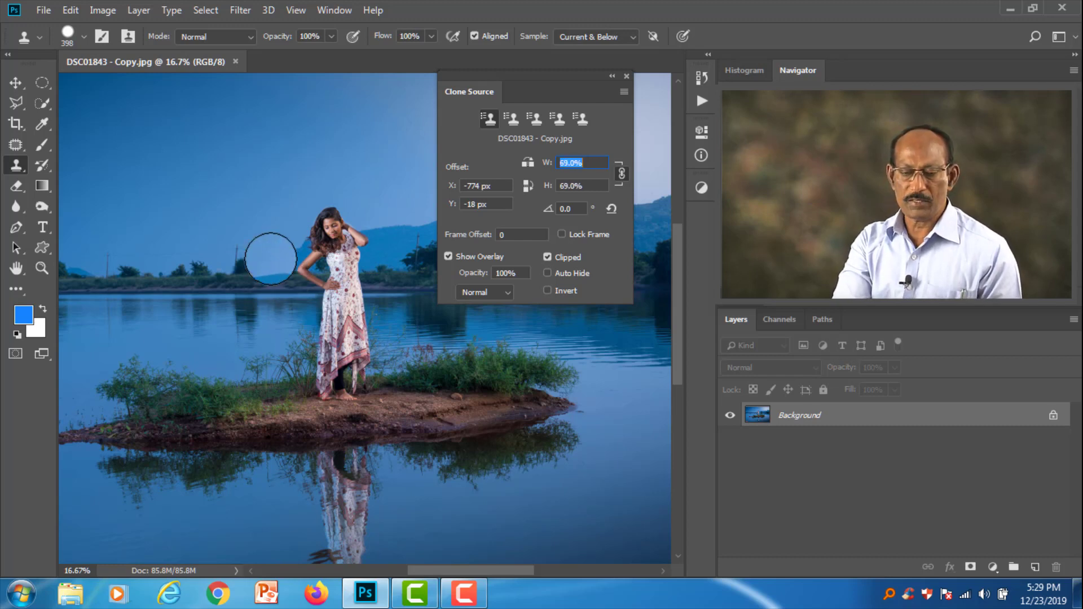
type("66")
key("Return")
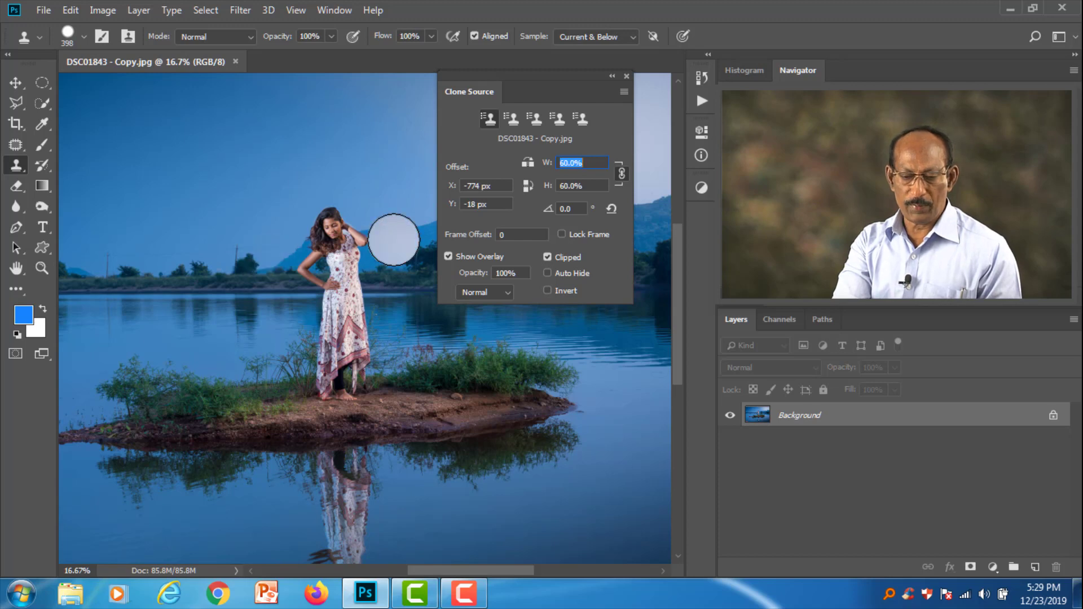
Sample the woman's feet and paint a smaller copy of her on the islet's left grass
left_click(346, 393, "alt")
mouse_move(273, 394)
left_mouse_down()
mouse_move(244, 393)
mouse_move(244, 292)
mouse_move(236, 389)
left_mouse_up()
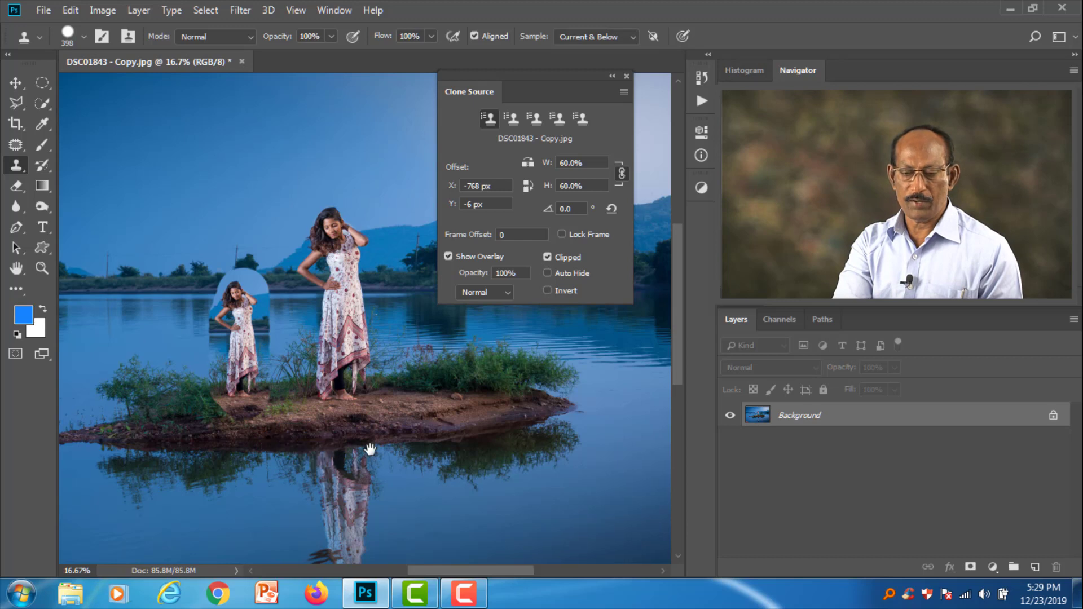
left_click_drag(370, 450, 287, 438)
left_click_drag(363, 421, 348, 431)
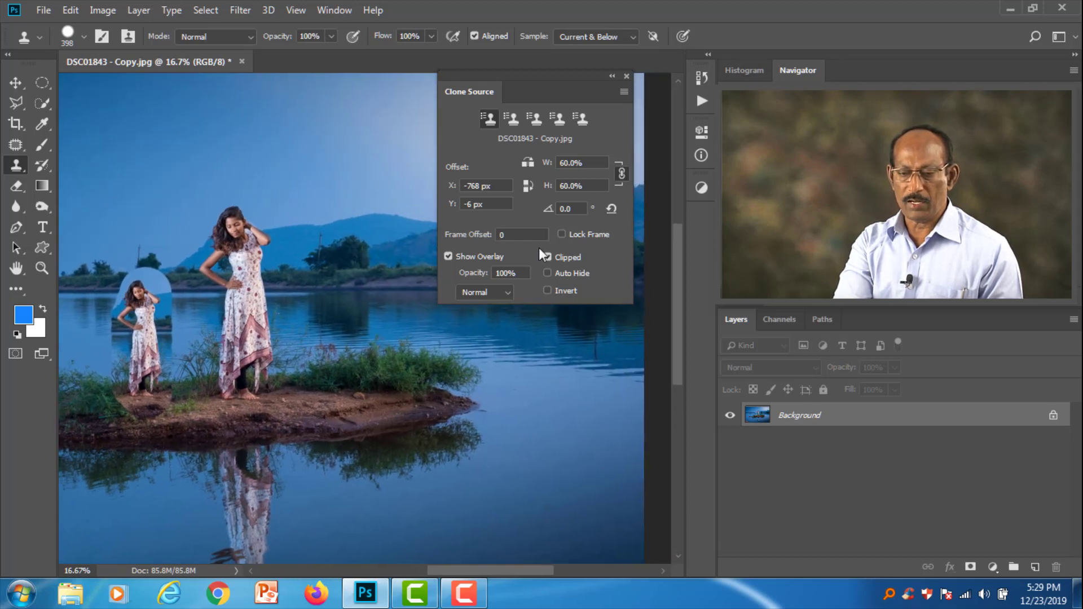
Reset the clone source transform and raise its scale to 146%
left_click(612, 209)
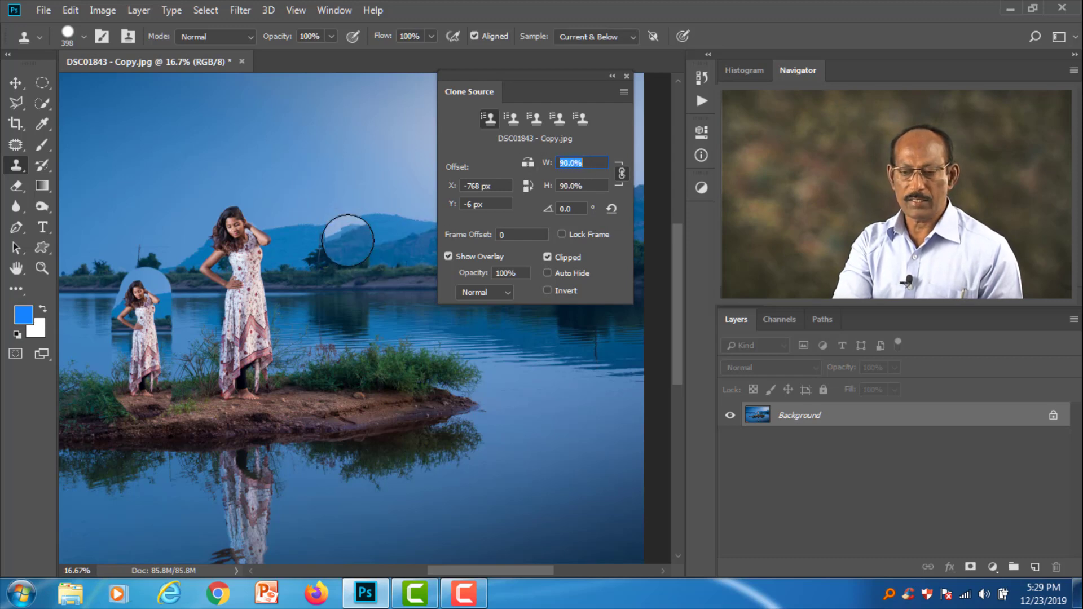
type("93")
key("Return")
key("Up")
key("Up")
key("Up")
key("Up")
key("Up")
key("Up")
key("Up")
key("Up")
key("Up")
key("Up")
key("Up")
key("Up")
key("Up")
key("Up")
key("Up")
key("Up")
key("Up")
key("Up")
key("Up")
key("Up")
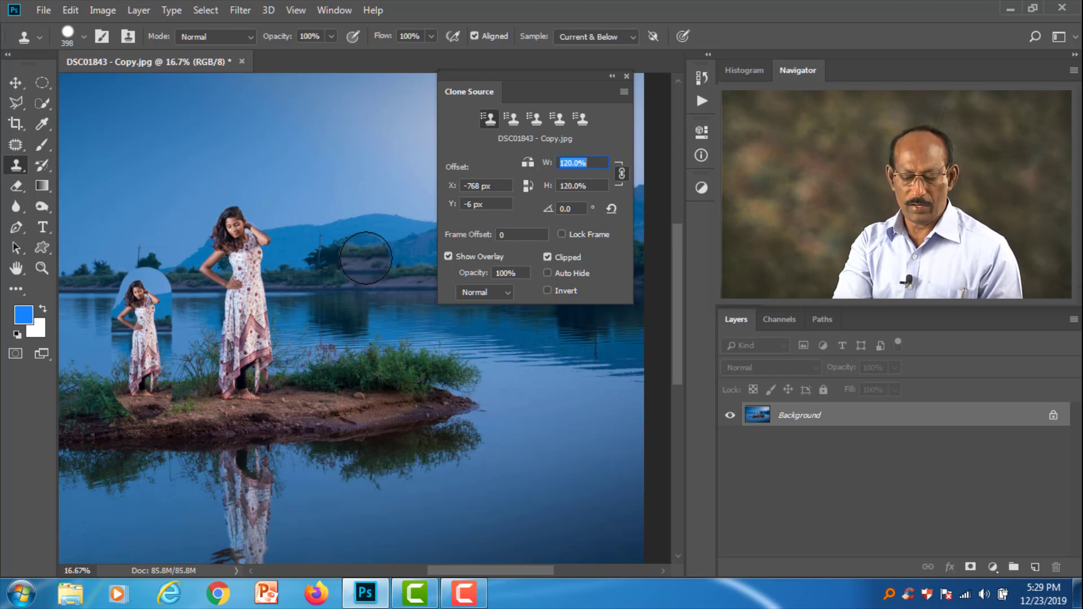
type("146")
key("Return")
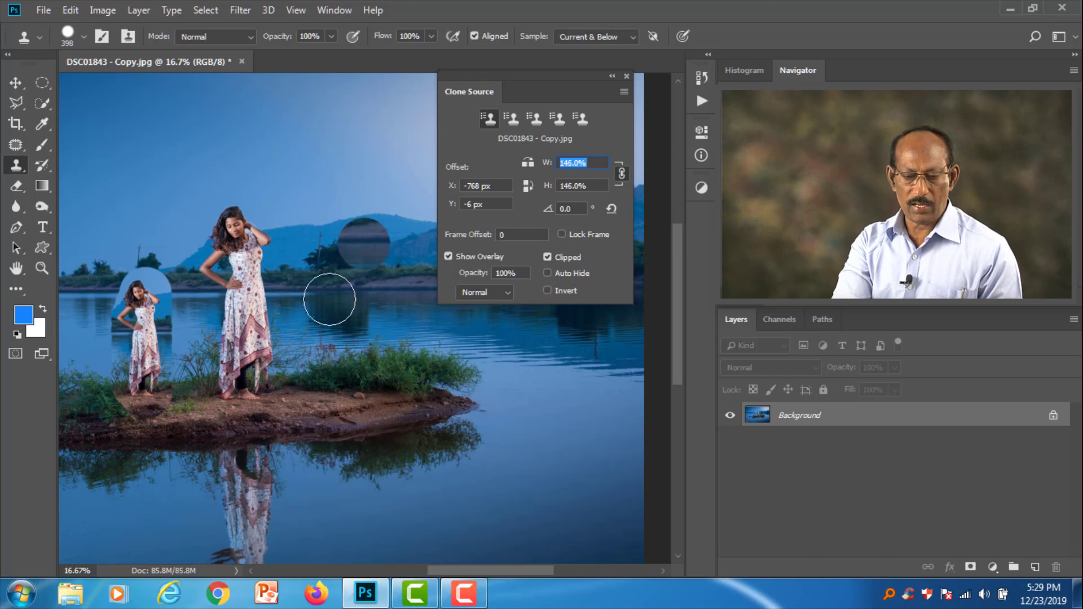
Sample the woman's feet and paint an enlarged copy to the right of the original
left_click(248, 395, "alt")
mouse_move(346, 373)
left_mouse_down()
mouse_move(349, 325)
mouse_move(331, 195)
mouse_move(339, 170)
mouse_move(325, 128)
mouse_move(357, 154)
mouse_move(375, 368)
mouse_move(337, 362)
mouse_move(318, 306)
mouse_move(298, 136)
left_mouse_up()
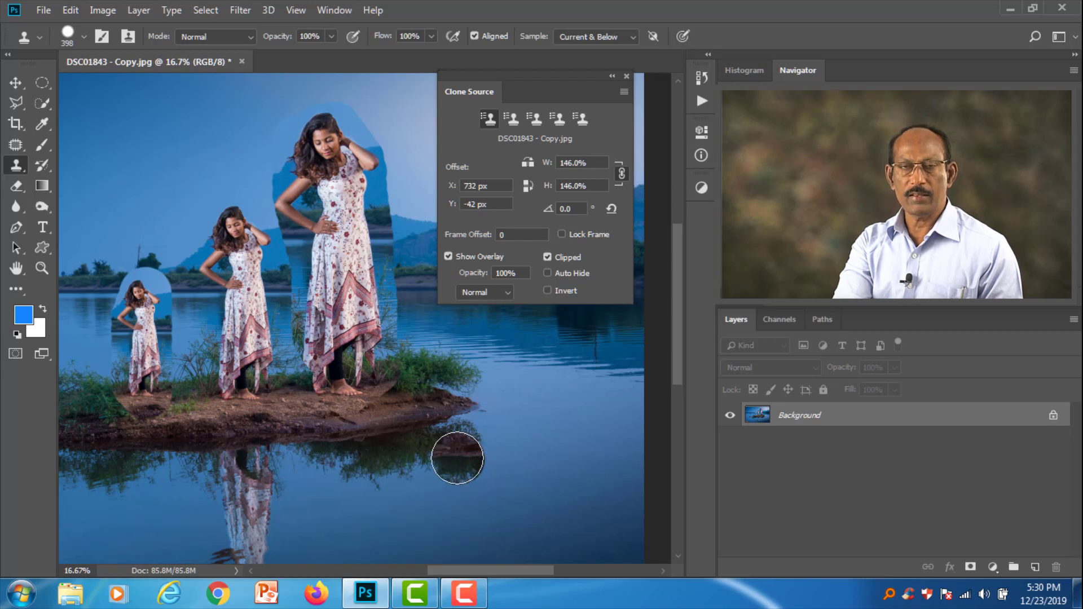
left_click_drag(343, 451, 381, 439)
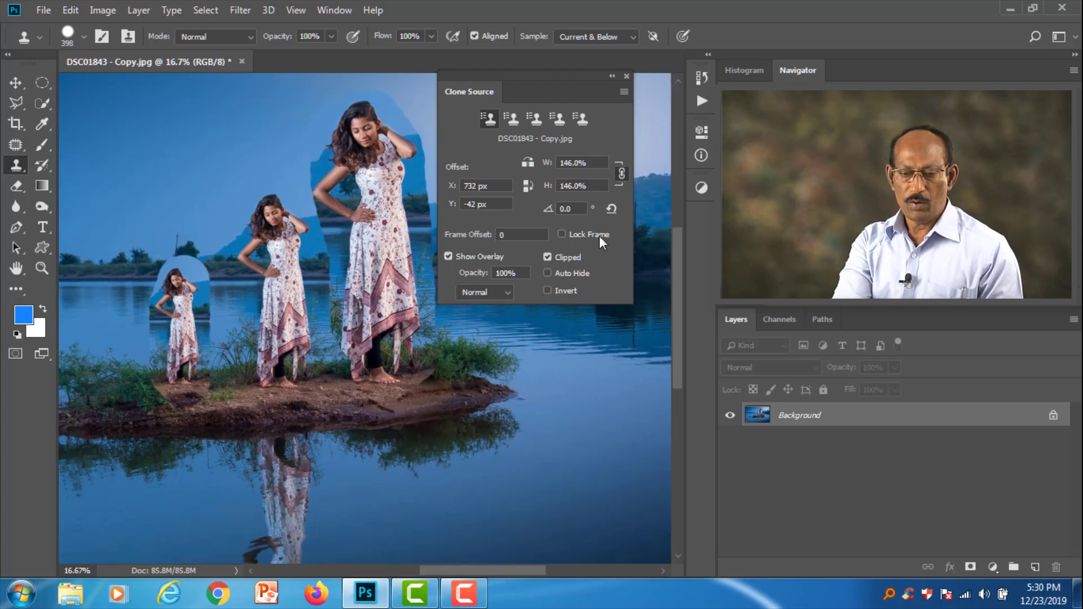
Reset the clone source scale to 100% and undo the large and small copies of the woman
left_click(611, 209)
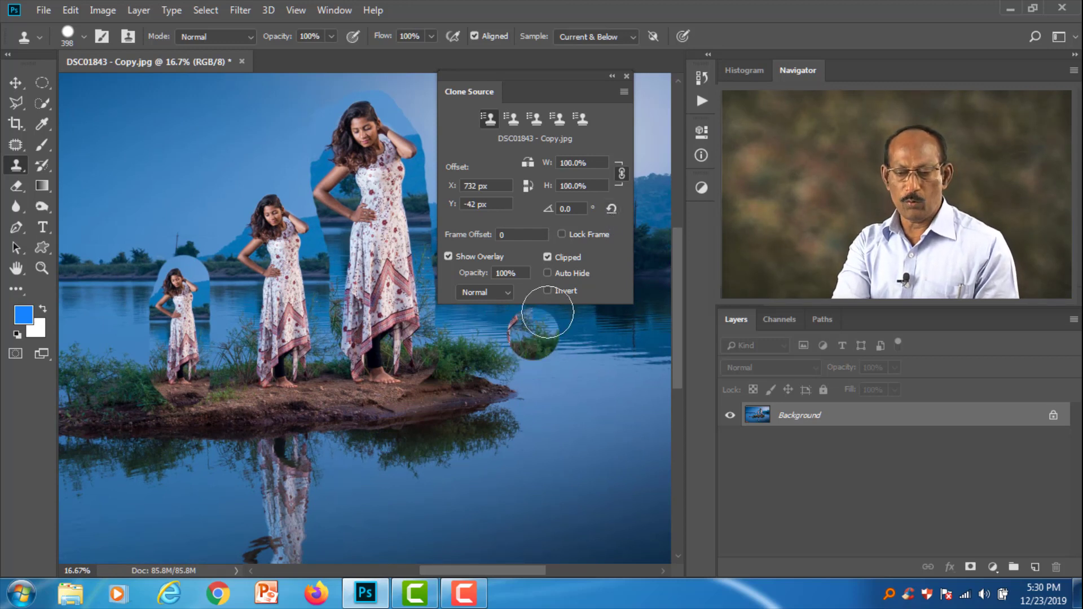
key("ctrl+z")
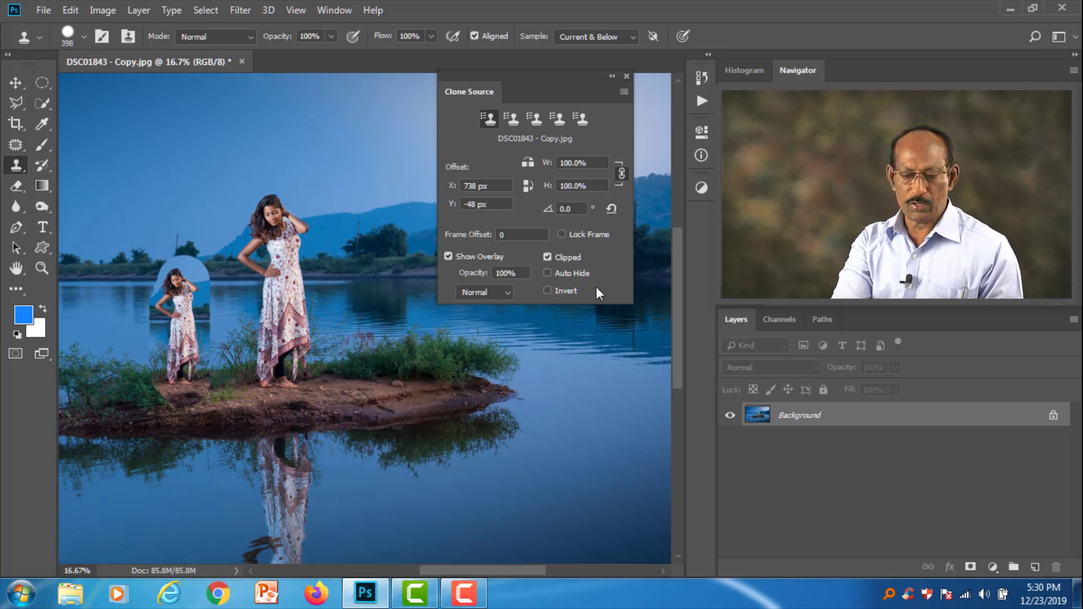
key("ctrl+z")
scroll(559, 390, "up", 1)
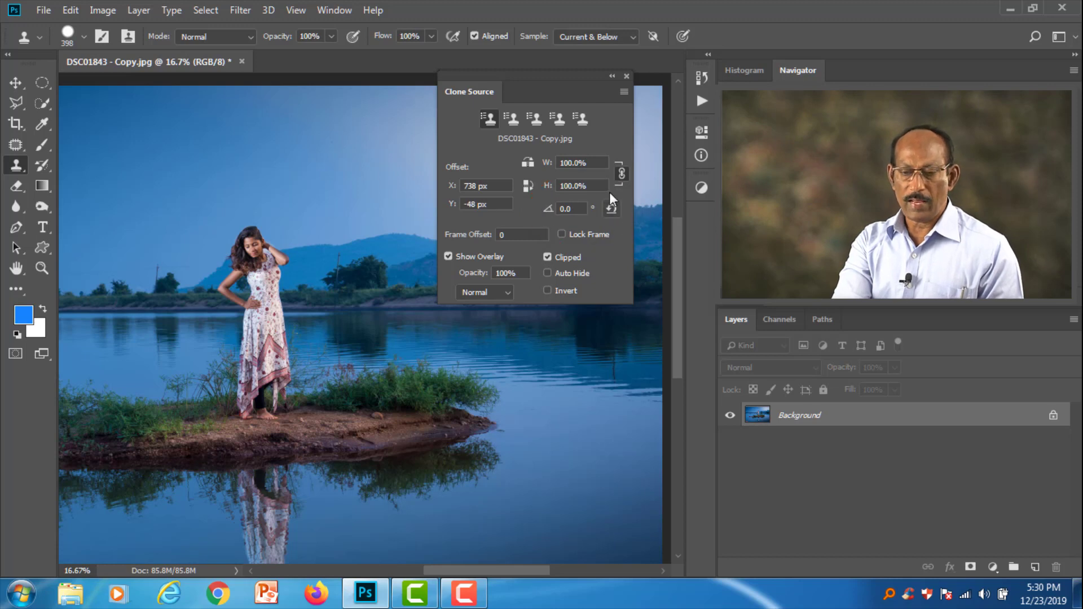
Rotate the clone source to about -7.8° and paint a tilted full-size copy left of the woman
left_click(578, 209)
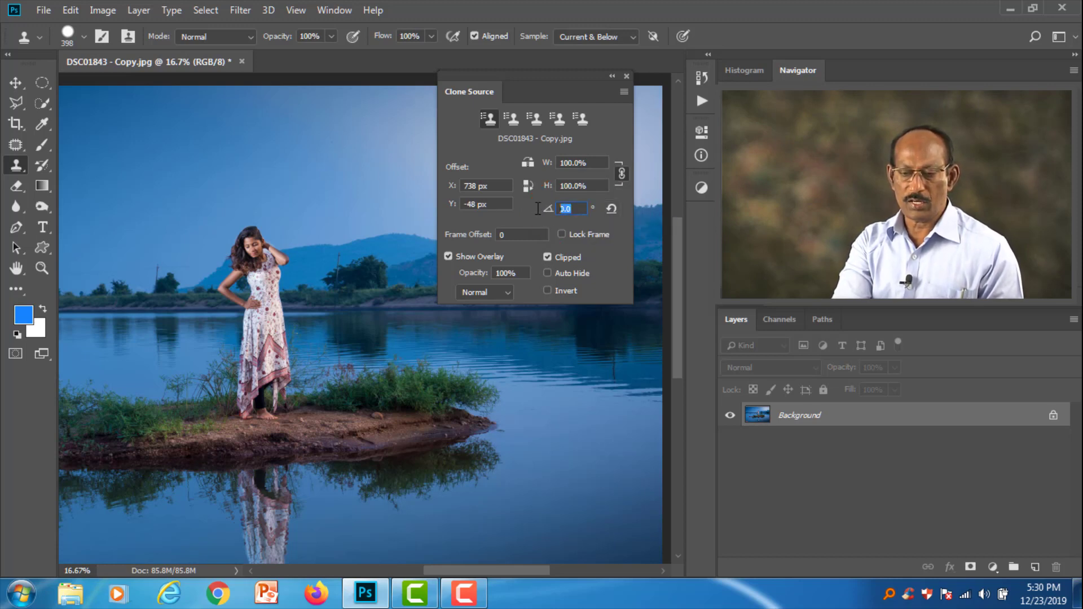
type("-2.3")
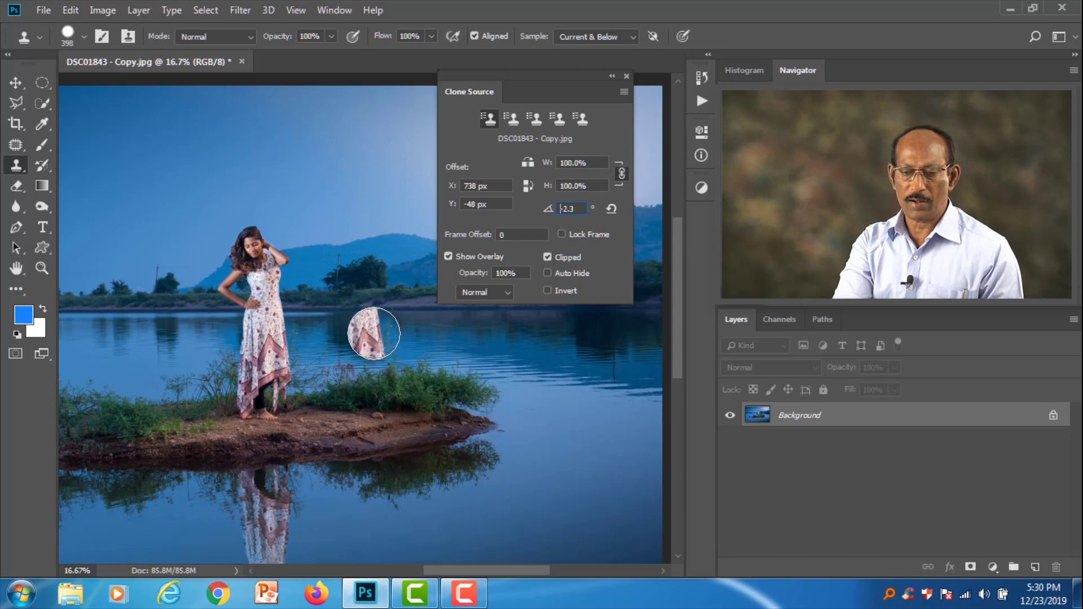
key("Down")
key("Down")
key("Down")
key("Down")
key("Down")
key("Down")
key("Down")
key("Down")
key("Down")
key("Down")
key("Down")
key("Down")
key("Down")
key("Down")
key("Down")
key("Down")
key("Down")
key("Down")
key("Down")
key("Down")
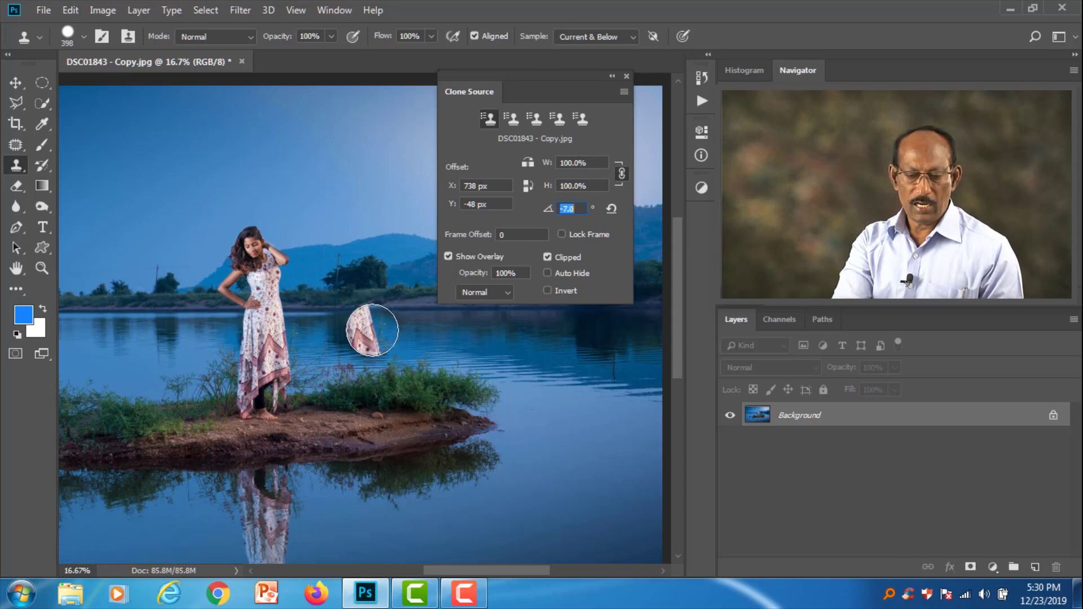
left_click(254, 415, "alt")
left_click_drag(239, 430, 356, 417)
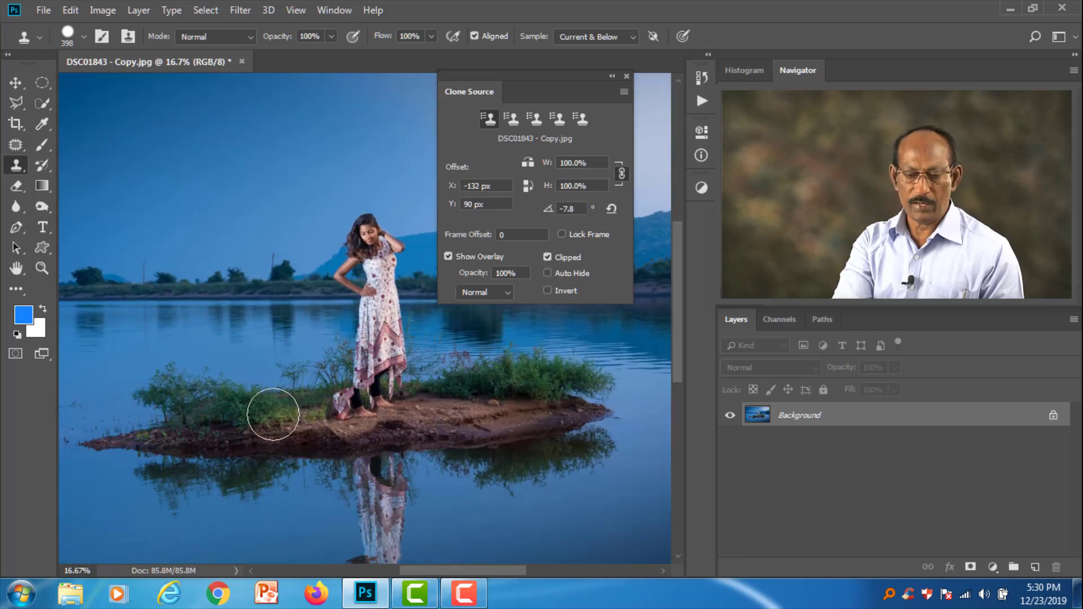
mouse_move(213, 278)
left_mouse_down()
mouse_move(242, 358)
mouse_move(249, 237)
mouse_move(278, 310)
mouse_move(263, 233)
mouse_move(285, 355)
mouse_move(288, 305)
mouse_move(297, 387)
mouse_move(261, 232)
mouse_move(264, 265)
mouse_move(242, 237)
left_mouse_up()
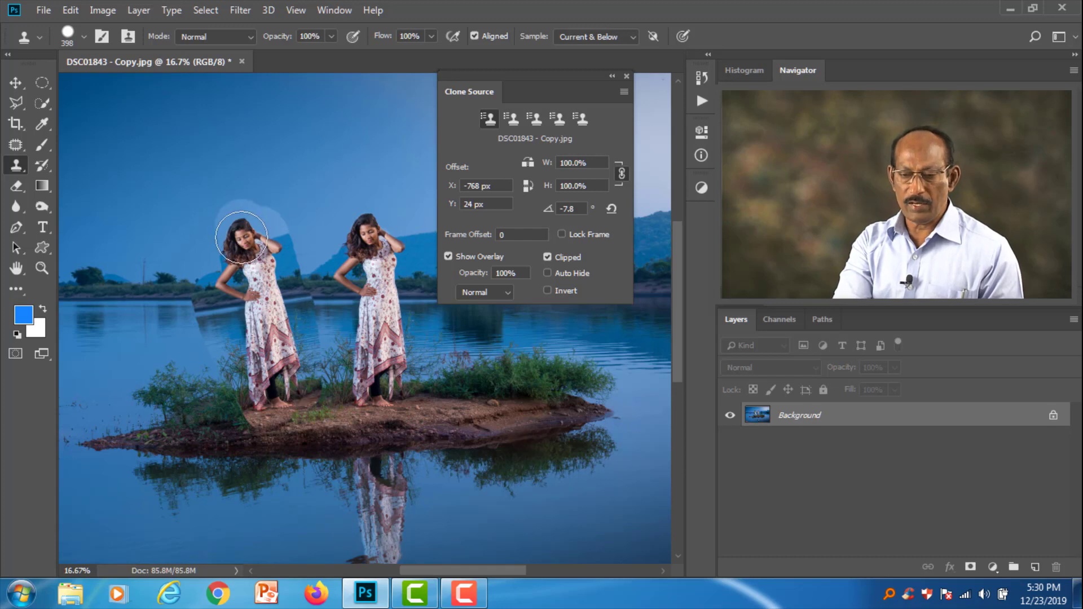
Reset the clone source rotation and tilt it to 11.8°
left_click(613, 209)
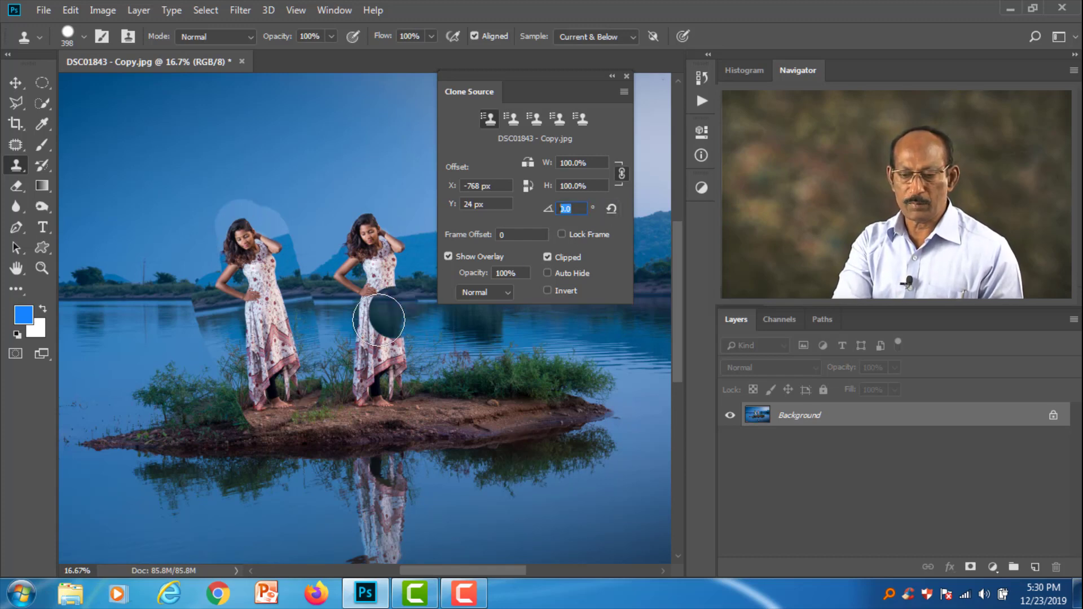
key("Down")
key("Down")
key("Down")
key("Down")
key("Down")
key("Down")
key("Down")
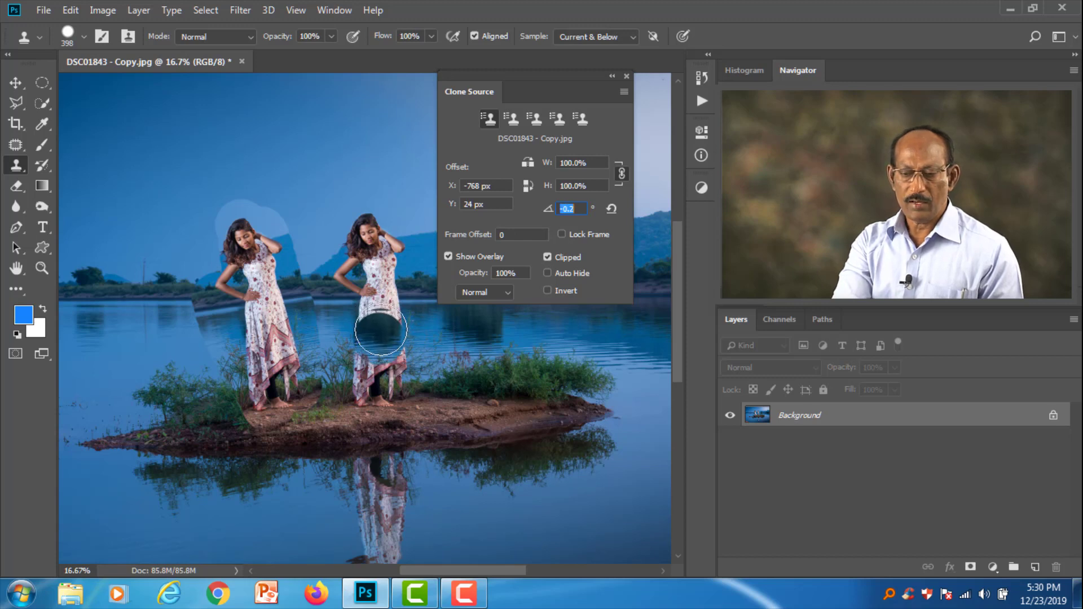
key("alt+shift+period")
key("alt+shift+period")
key("alt+shift+period")
key("alt+shift+period")
key("alt+shift+period")
key("alt+shift+period")
key("alt+shift+period")
key("alt+shift+period")
key("alt+shift+period")
key("alt+shift+period")
key("alt+shift+period")
key("alt+shift+period")
key("alt+shift+period")
key("alt+shift+period")
key("alt+shift+period")
key("alt+shift+period")
key("alt+shift+period")
key("alt+shift+period")
key("alt+shift+period")
key("alt+shift+period")
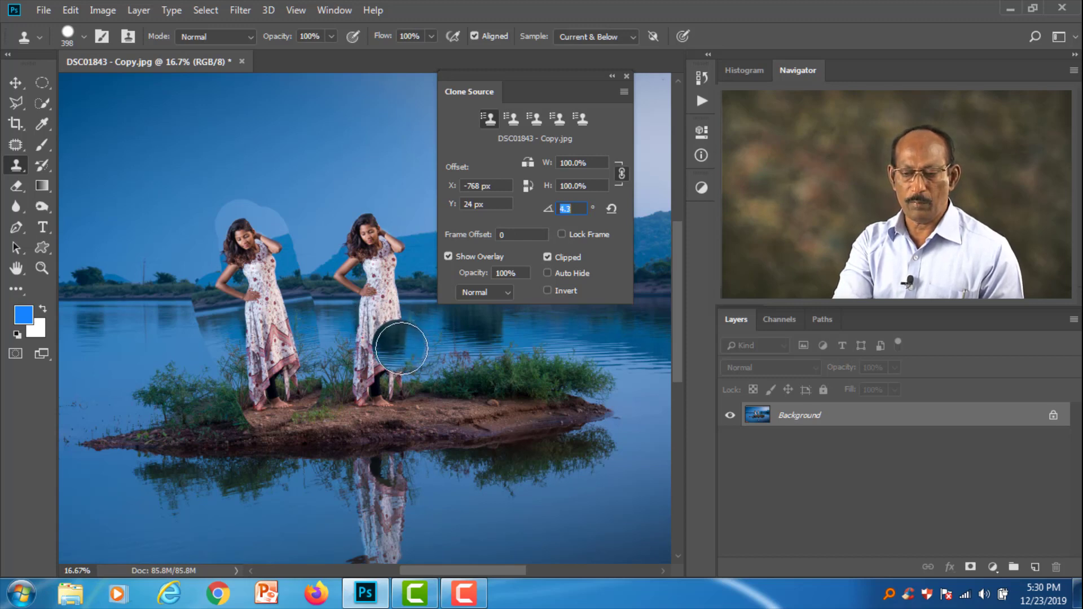
key("alt+shift+period")
key("alt+shift+period")
key("alt+shift+period")
key("alt+shift+period")
key("alt+shift+period")
key("alt+shift+period")
key("alt+shift+period")
key("alt+shift+period")
key("alt+shift+period")
key("alt+shift+period")
key("alt+shift+period")
key("alt+shift+period")
key("alt+shift+period")
key("alt+shift+period")
key("alt+shift+period")
key("alt+shift+period")
key("alt+shift+period")
key("alt+shift+period")
key("alt+shift+period")
key("alt+shift+period")
key("alt+shift+period")
key("alt+shift+period")
key("alt+shift+period")
key("alt+shift+period")
key("alt+shift+period")
key("alt+shift+period")
key("alt+shift+period")
key("alt+shift+period")
key("alt+shift+period")
key("alt+shift+period")
key("alt+shift+period")
key("alt+shift+period")
key("alt+shift+period")
key("alt+shift+period")
key("alt+shift+period")
key("alt+shift+period")
key("alt+shift+period")
key("alt+shift+period")
key("alt+shift+period")
key("alt+shift+period")
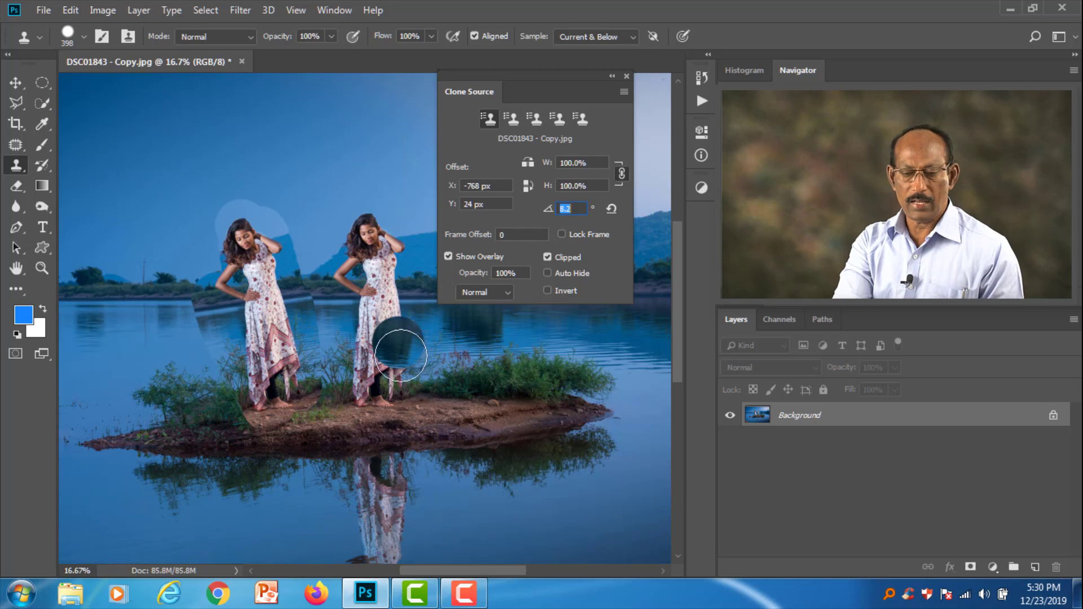
key("alt+shift+period")
key("alt+shift+period")
key("alt+shift+period")
key("alt+shift+period")
key("alt+shift+period")
key("alt+shift+period")
key("alt+shift+period")
key("alt+shift+period")
key("alt+shift+period")
key("alt+shift+period")
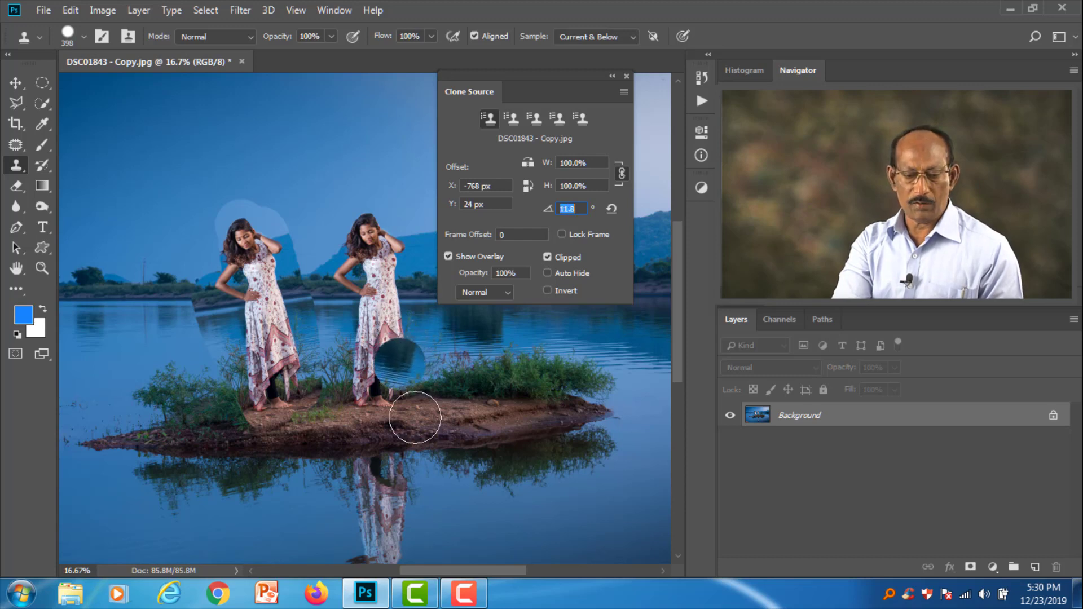
Sample the girl and paint a tilted copy of her on the right of the island
left_click_drag(459, 431, 227, 395)
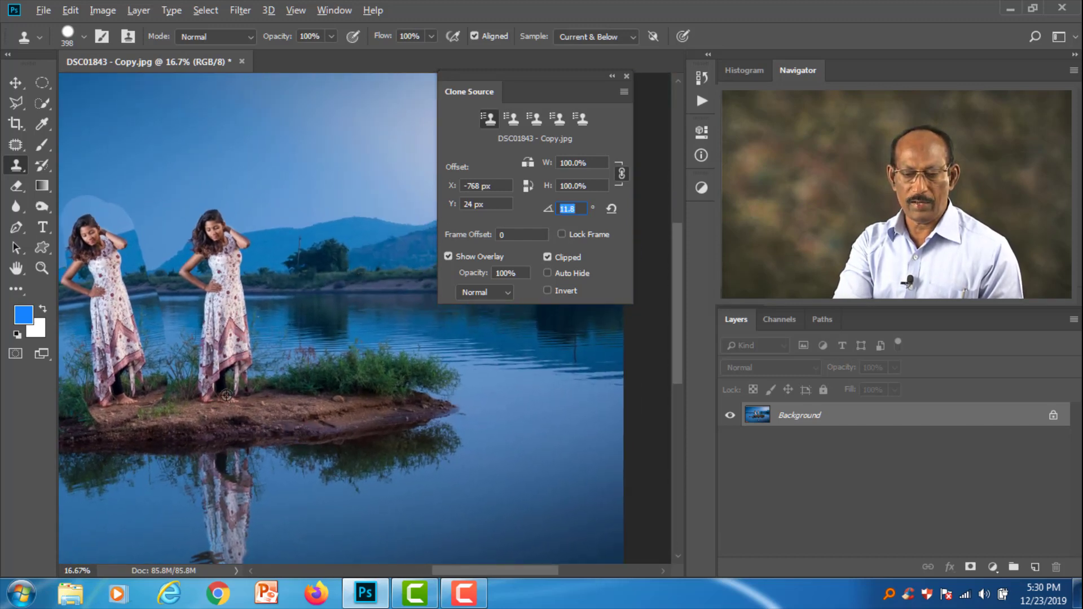
left_click(226, 395, "alt")
mouse_move(327, 377)
left_mouse_down()
mouse_move(351, 265)
mouse_move(342, 248)
mouse_move(366, 240)
mouse_move(338, 214)
left_mouse_up()
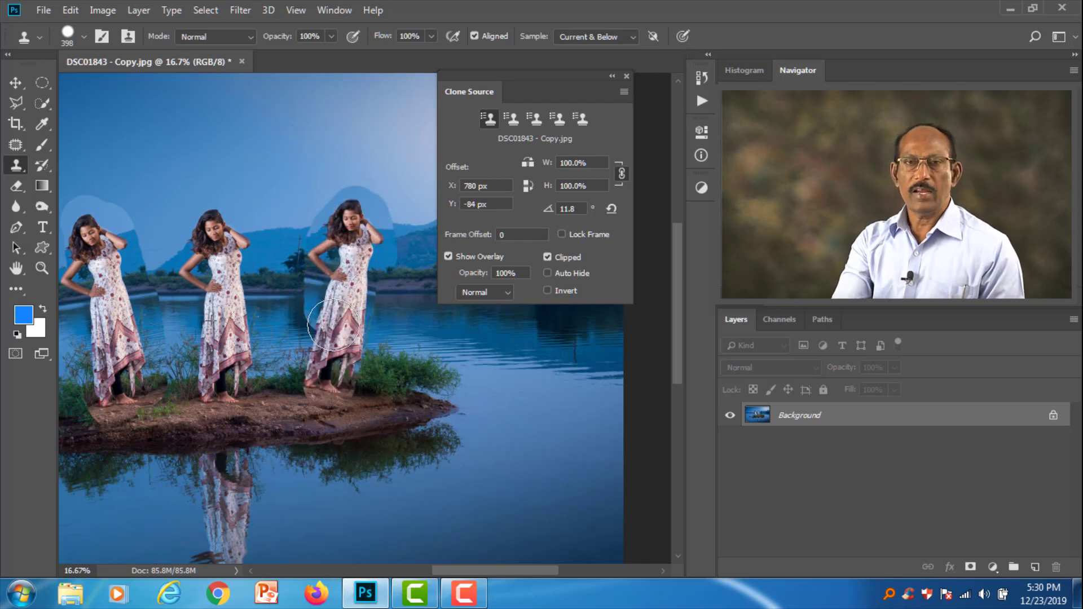
left_click_drag(387, 431, 416, 455)
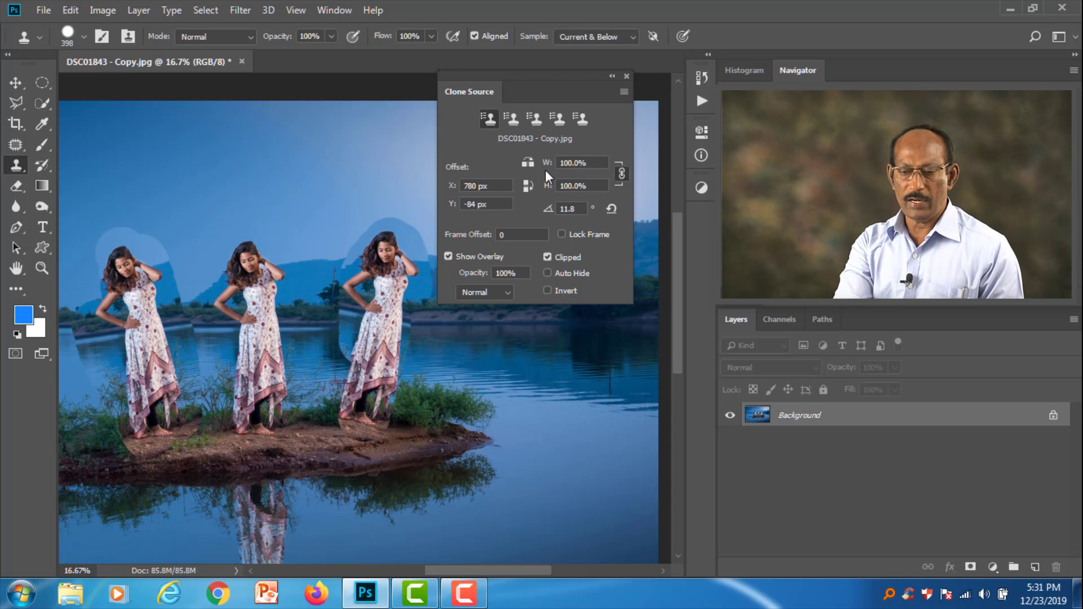
Reset the clone source rotation to 0°, then close and reopen the Clone Source panel from the Window menu
left_click(612, 209)
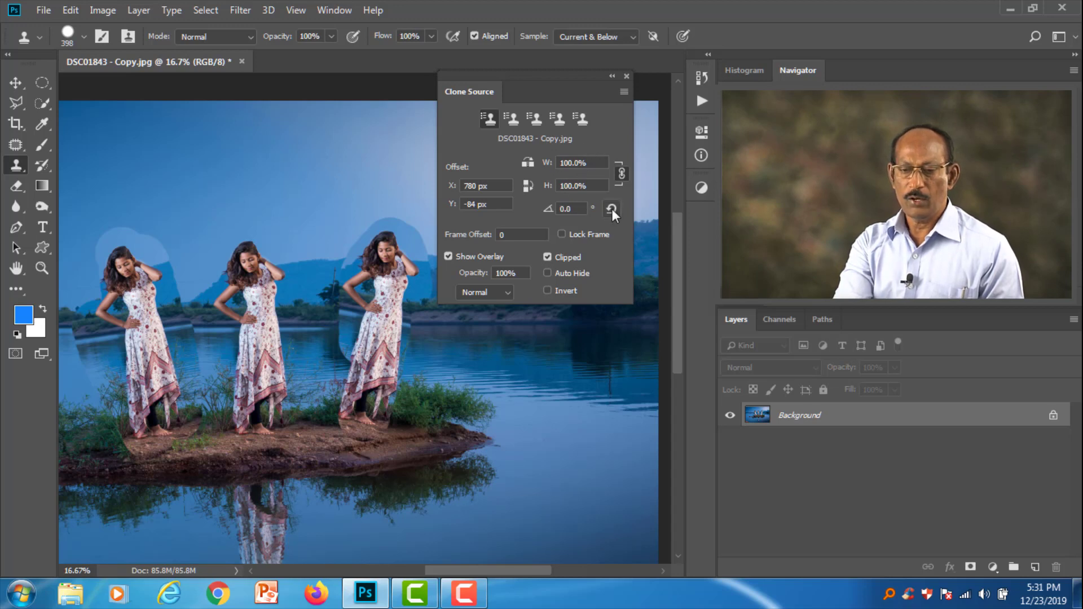
left_click(626, 76)
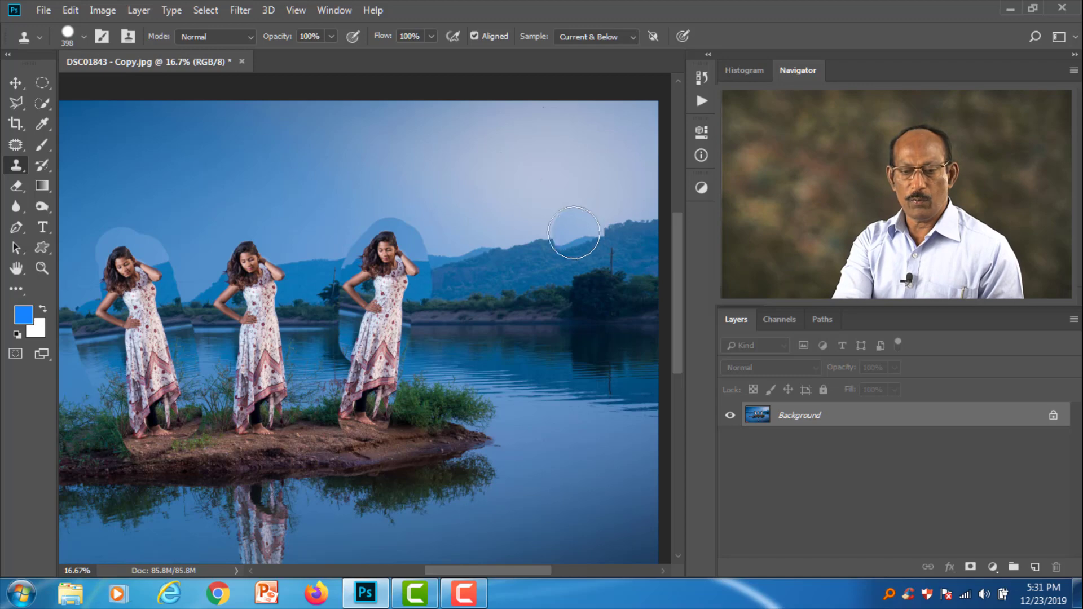
left_click(348, 12)
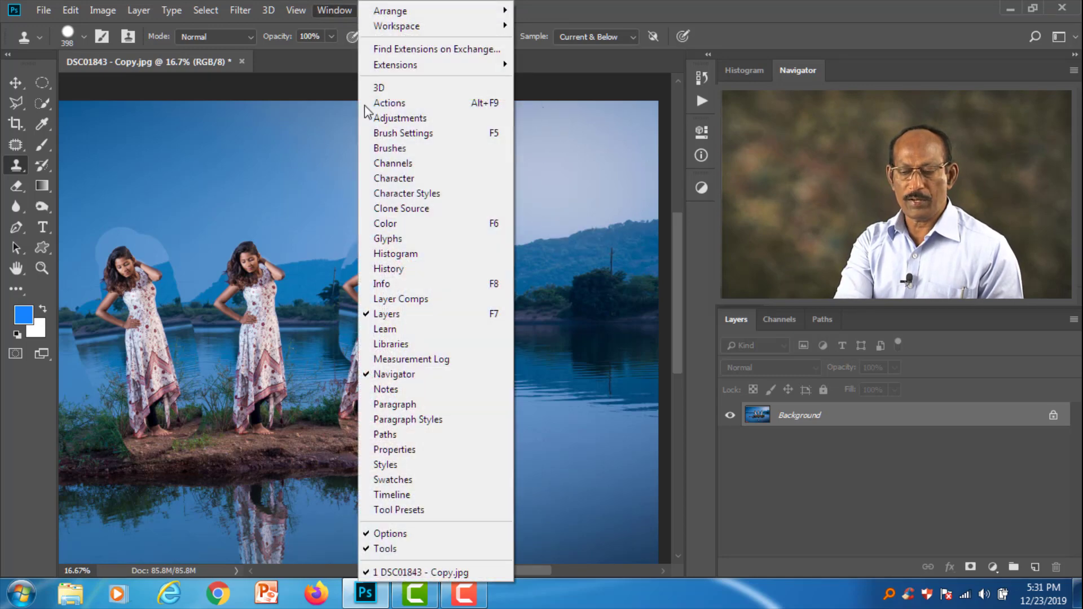
left_click(426, 211)
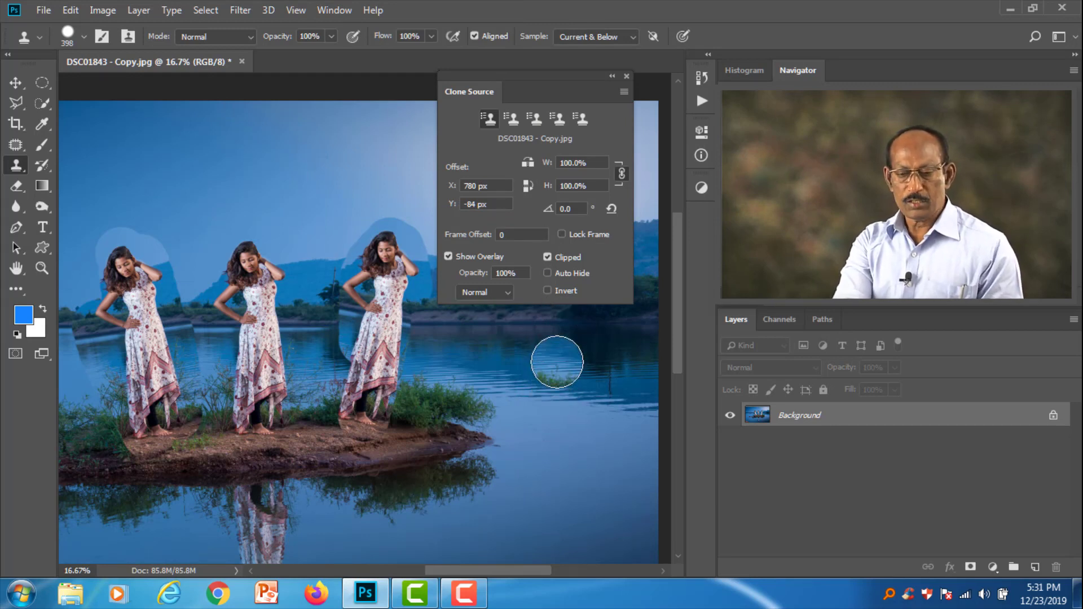
Close the girl photo without saving and select DSCF8838-111 - Copy in the Open dialog
key("ctrl+w")
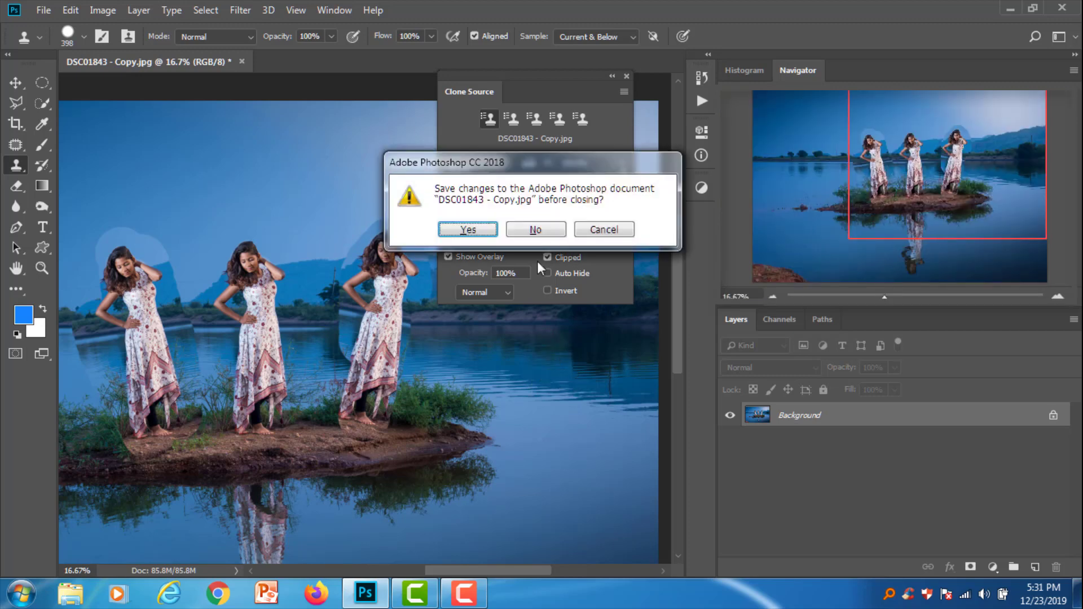
left_click(535, 229)
left_click(43, 10)
left_click(56, 42)
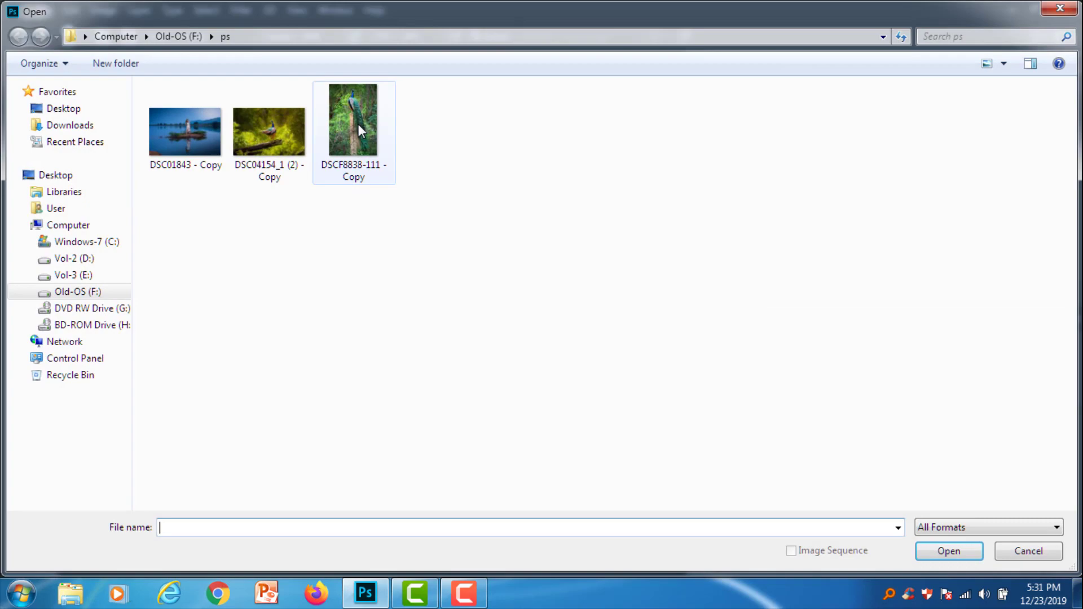
left_click(358, 123)
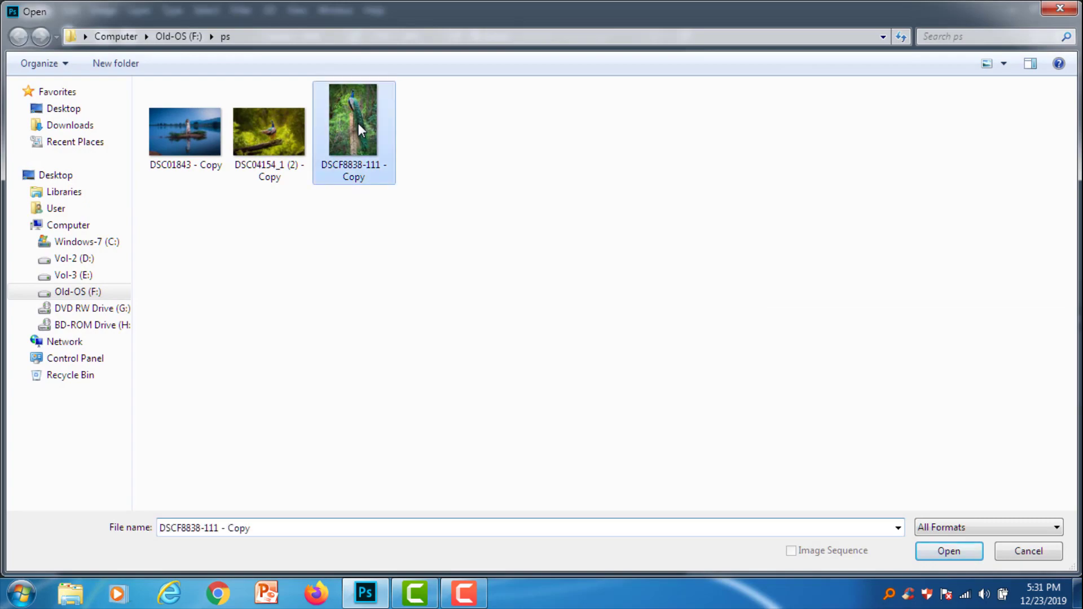
Open DSCF8838-111 - Copy.jpg and zoom in on the peacock's back
key("Return")
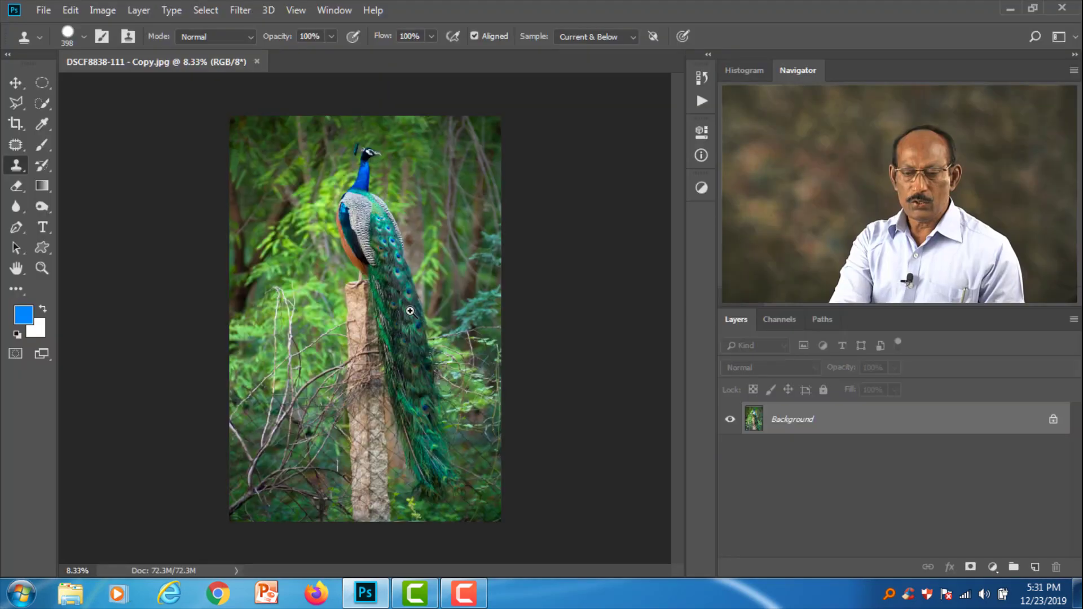
scroll(410, 311, "up", 5)
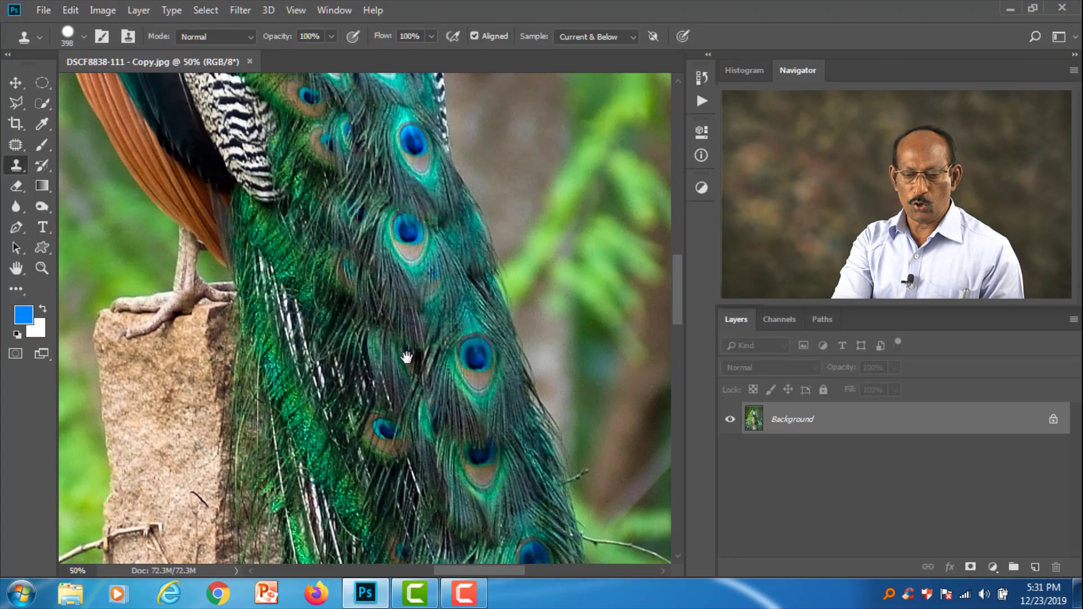
left_click_drag(404, 336, 463, 418)
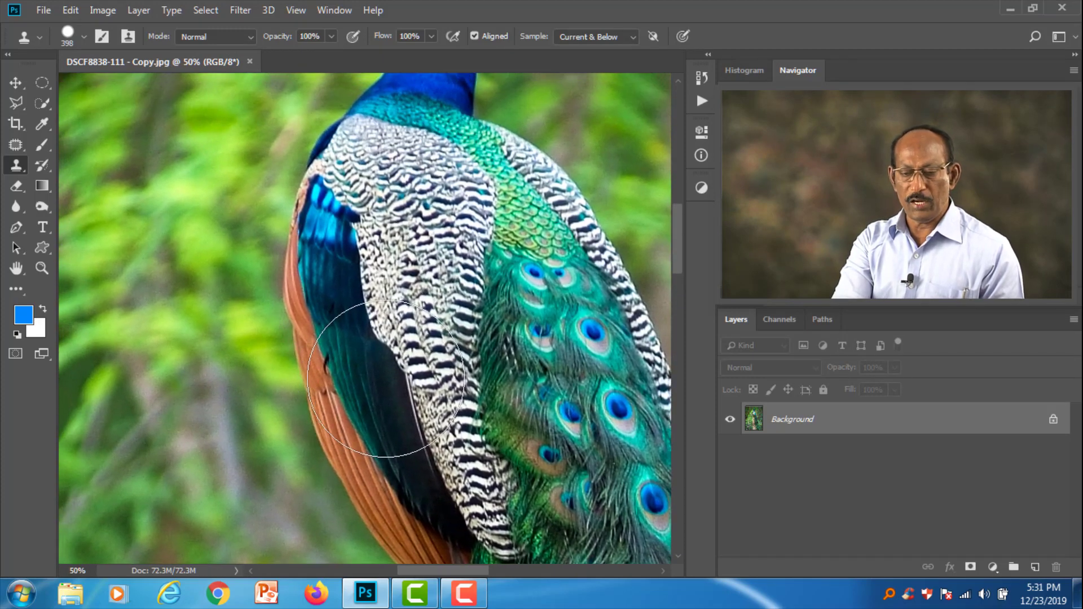
scroll(387, 375, "up", 1)
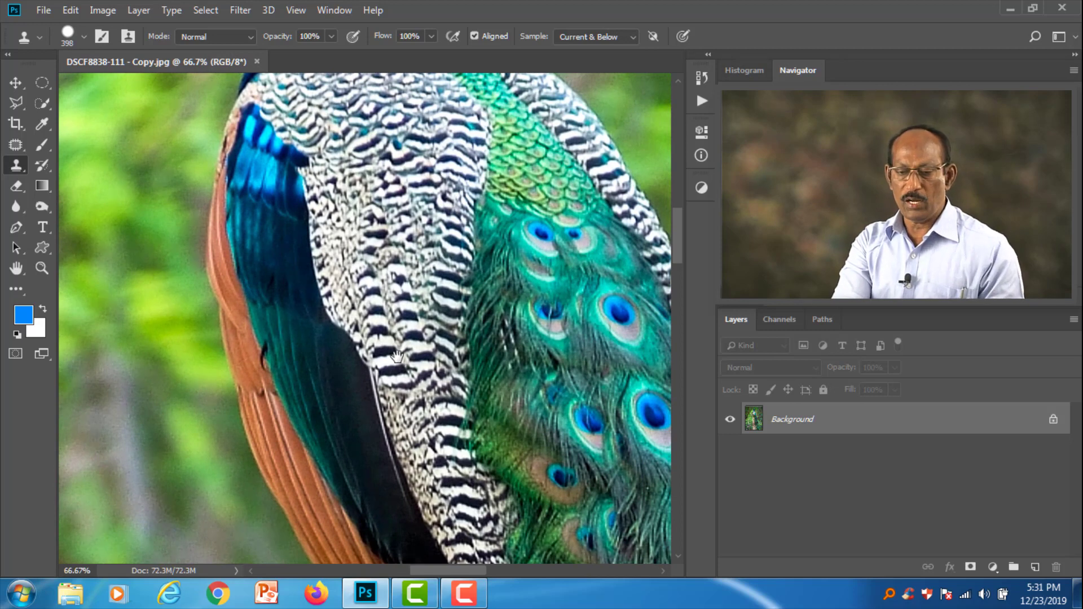
Sample nearby feathers and clone them down the dark edge, then fit the image to the window
left_click(367, 310)
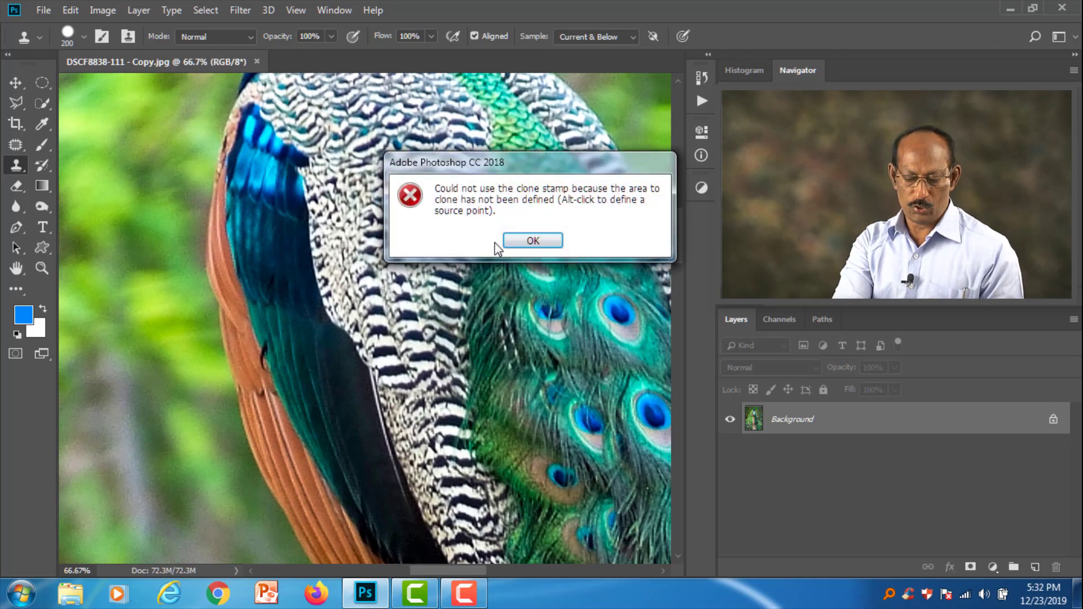
left_click(512, 242)
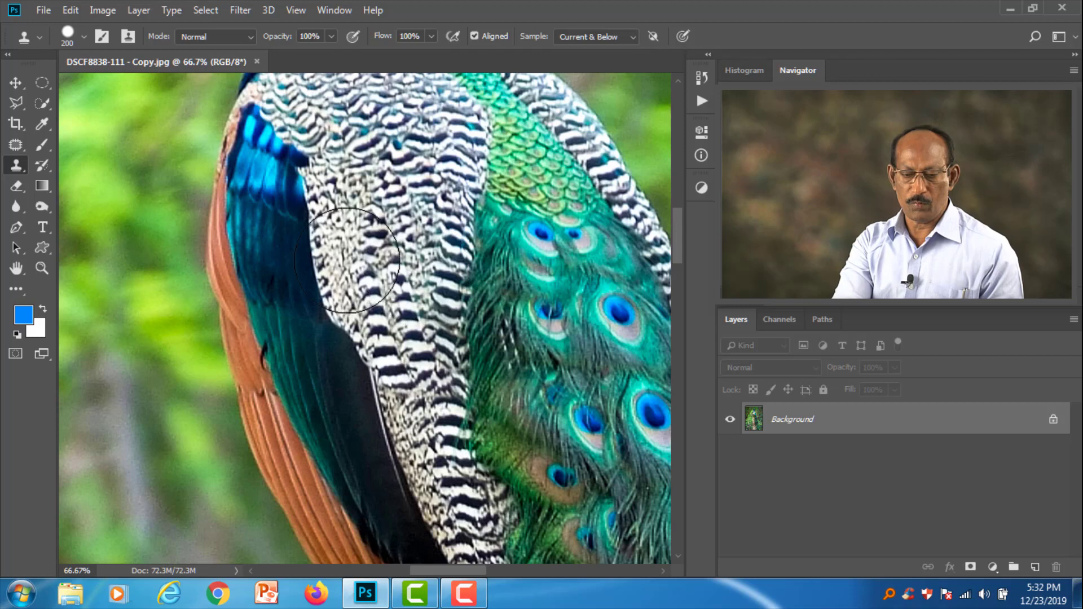
left_click(315, 276, "alt")
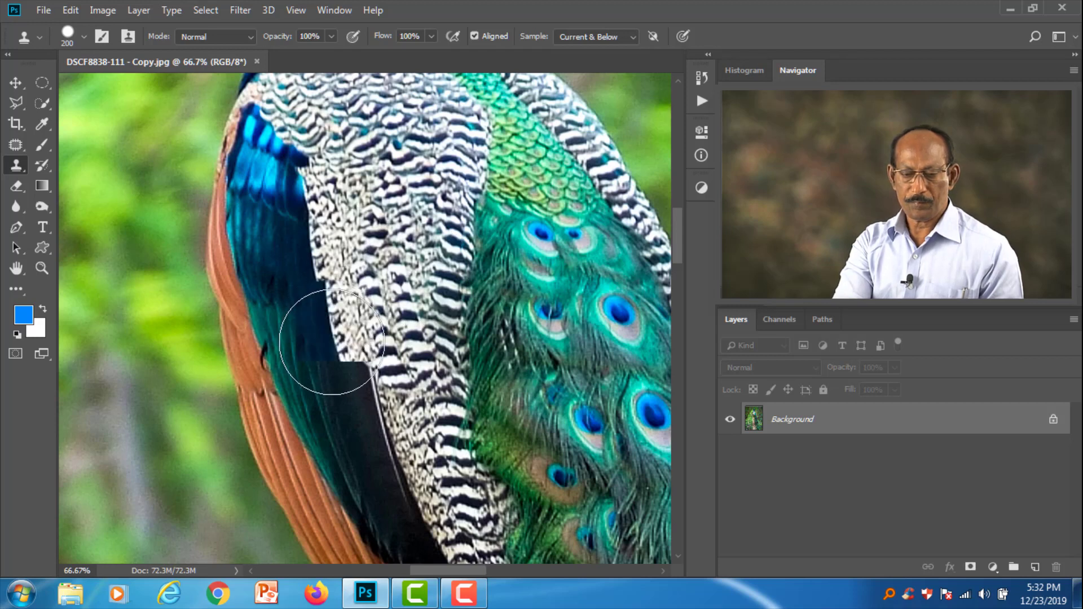
mouse_move(327, 336)
left_mouse_down()
mouse_move(339, 399)
mouse_move(366, 444)
left_mouse_up()
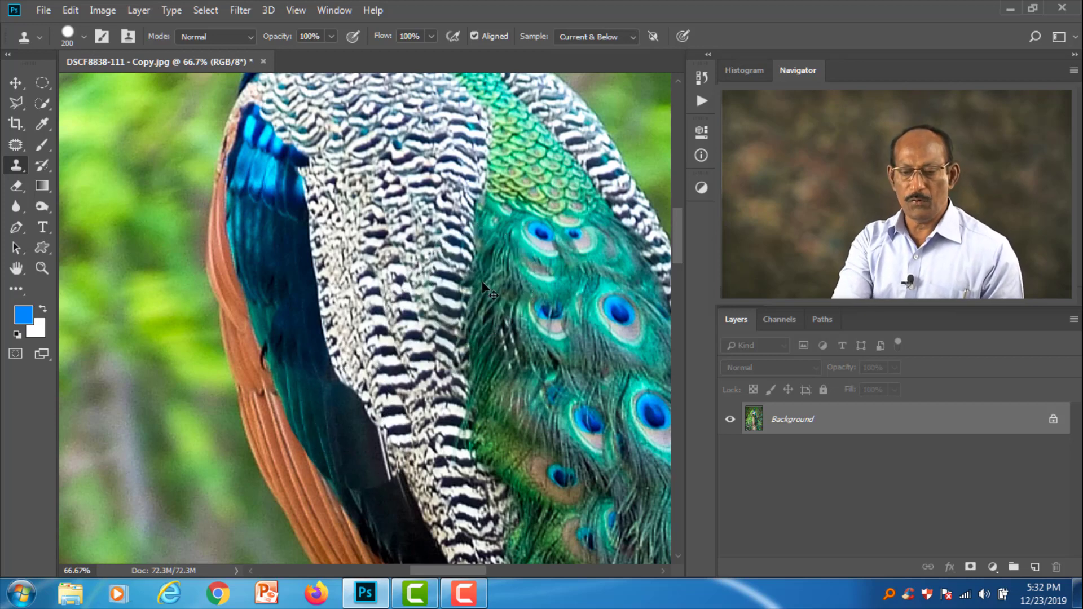
key("ctrl+0")
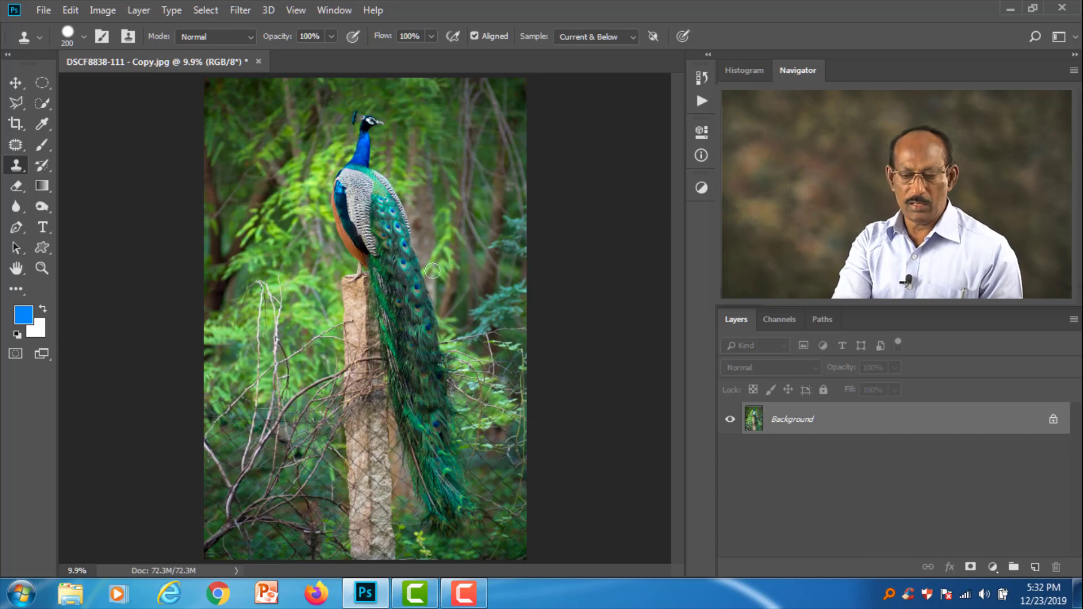
scroll(300, 355, "up", 4)
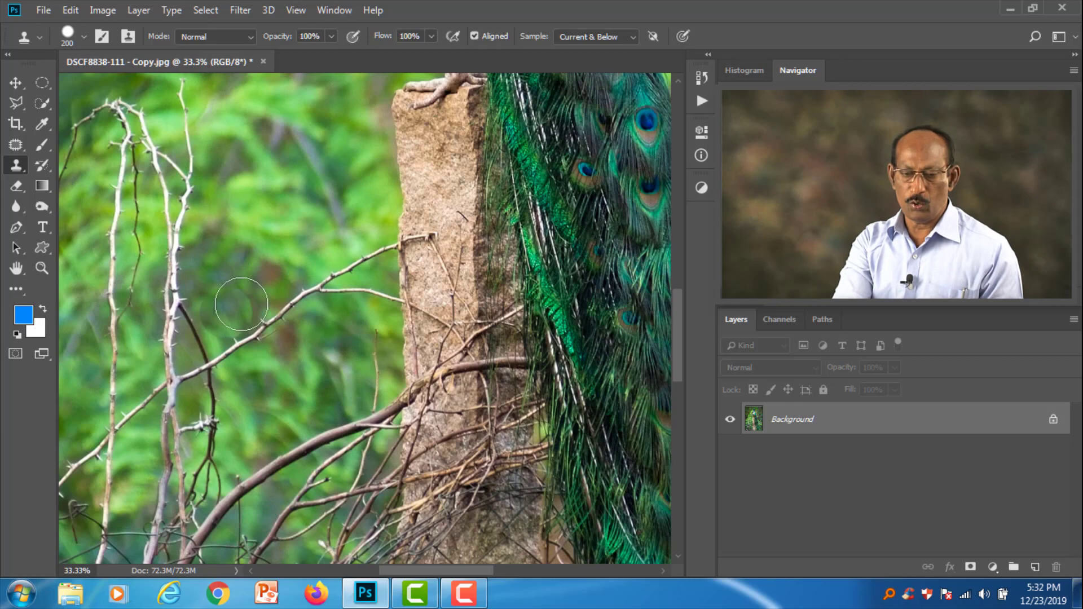
left_click(345, 212, "alt")
mouse_move(367, 254)
left_mouse_down()
mouse_move(321, 295)
mouse_move(239, 339)
mouse_move(354, 295)
mouse_move(358, 256)
mouse_move(265, 271)
mouse_move(228, 295)
mouse_move(300, 331)
mouse_move(355, 307)
mouse_move(361, 321)
mouse_move(286, 356)
mouse_move(266, 350)
mouse_move(283, 367)
left_mouse_up()
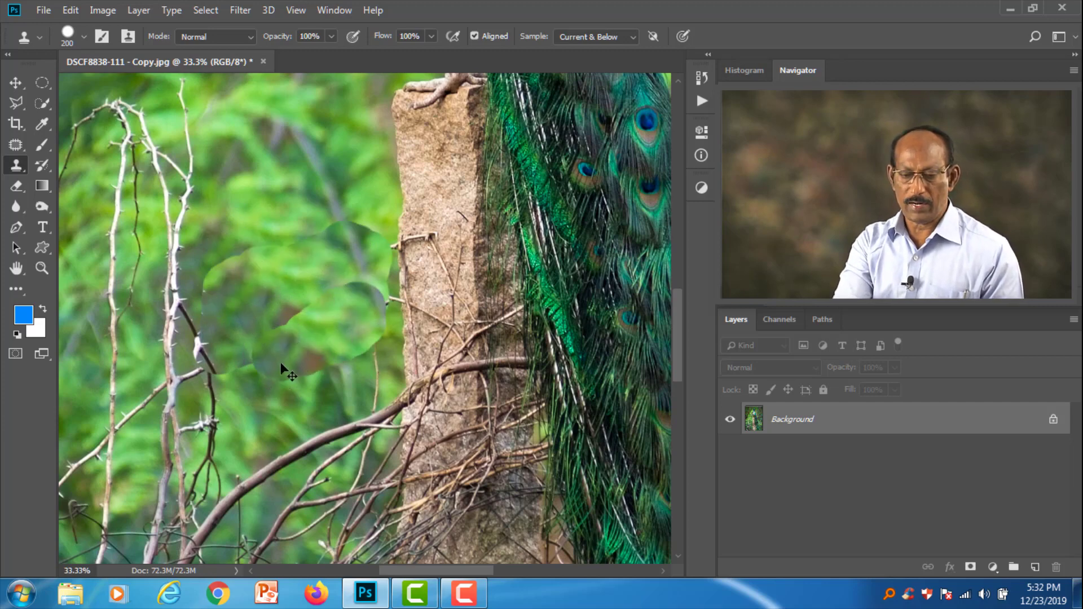
key("ctrl+0")
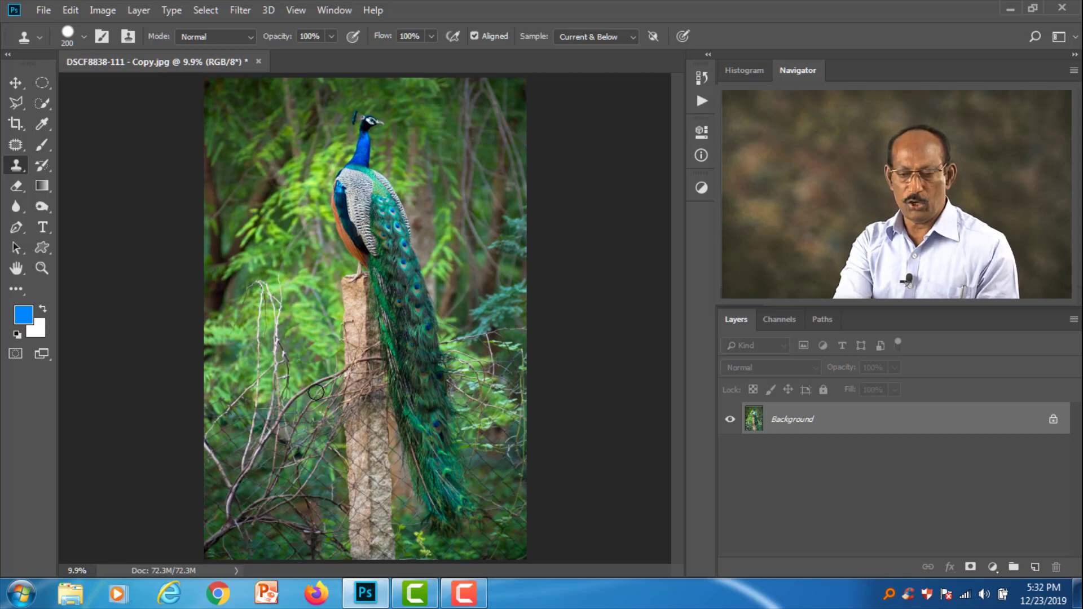
key("ctrl+z")
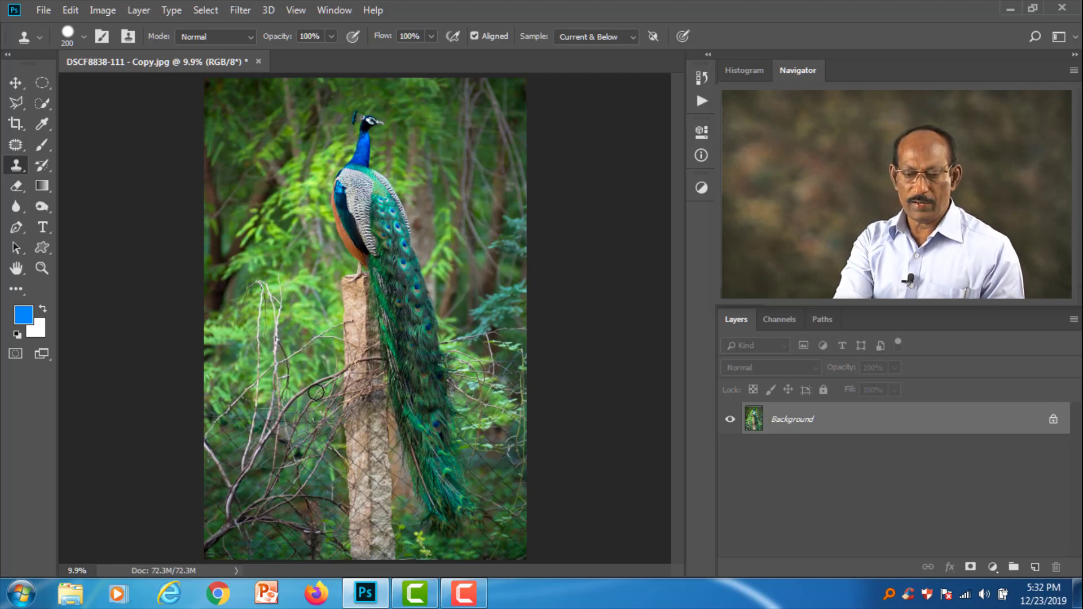
left_click(363, 320, "ctrl")
left_click_drag(282, 415, 432, 365)
left_click(343, 387, "ctrl")
left_click(315, 389, "ctrl")
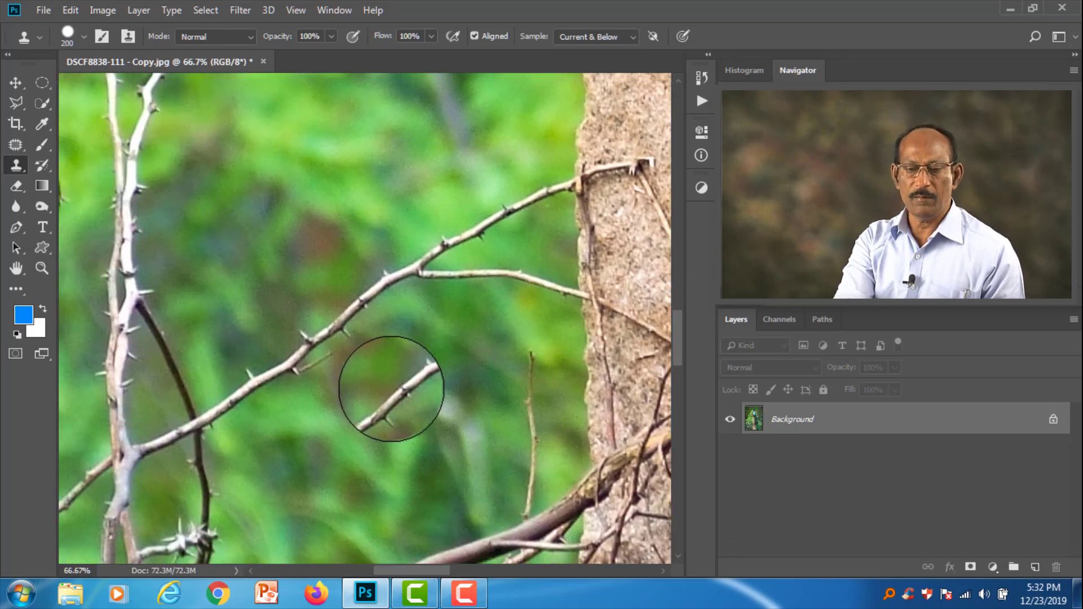
left_click_drag(417, 260, 398, 208)
Undo the stamped branch patches and open a second window of the peacock photo
key("ctrl+z")
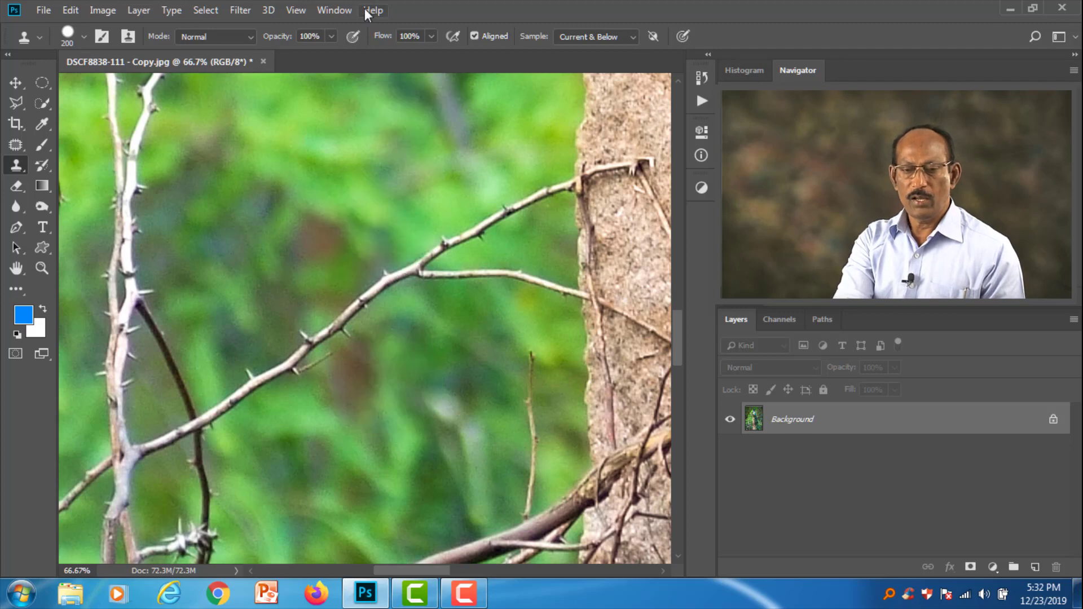
left_click(334, 12)
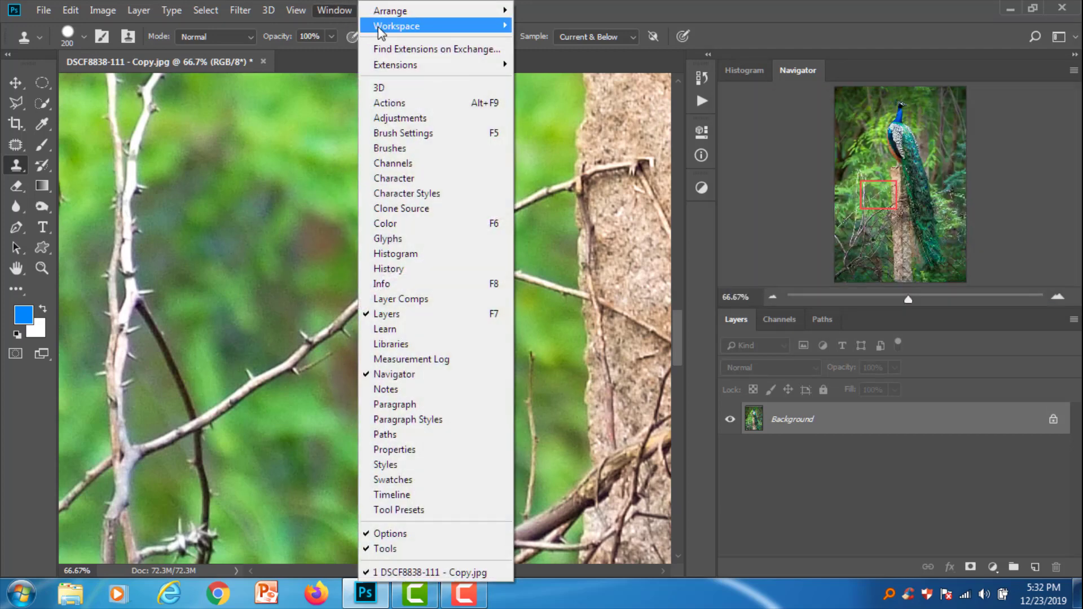
mouse_move(396, 14)
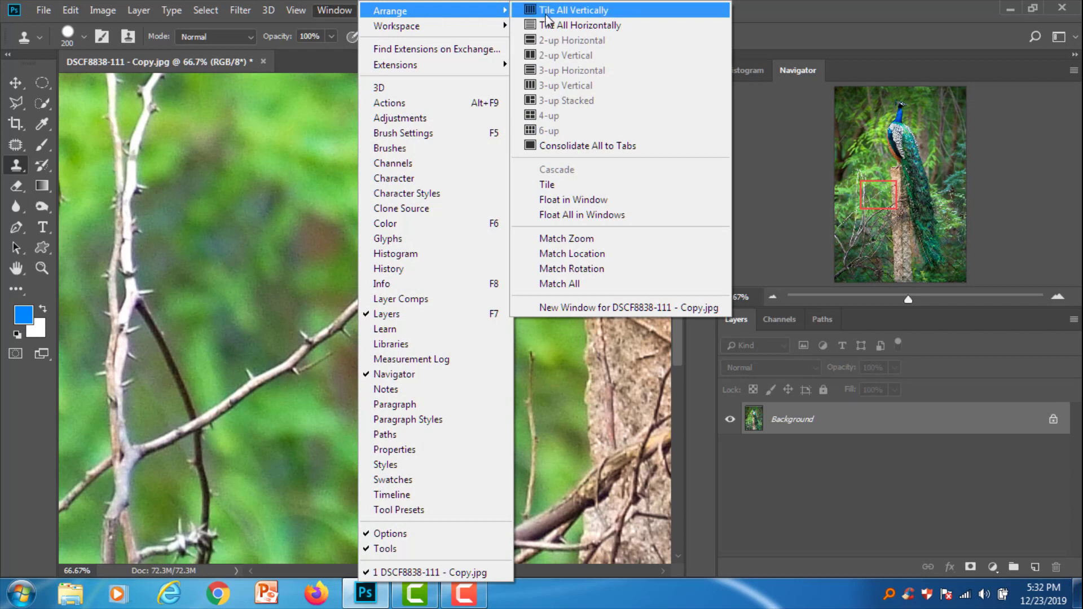
left_click(625, 307)
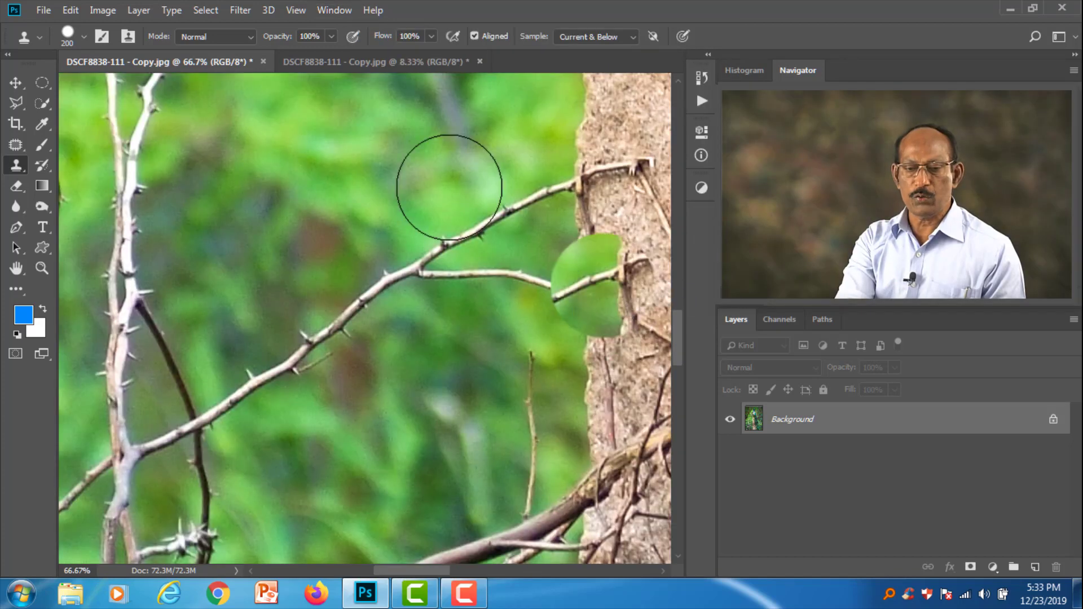
key("ctrl+z")
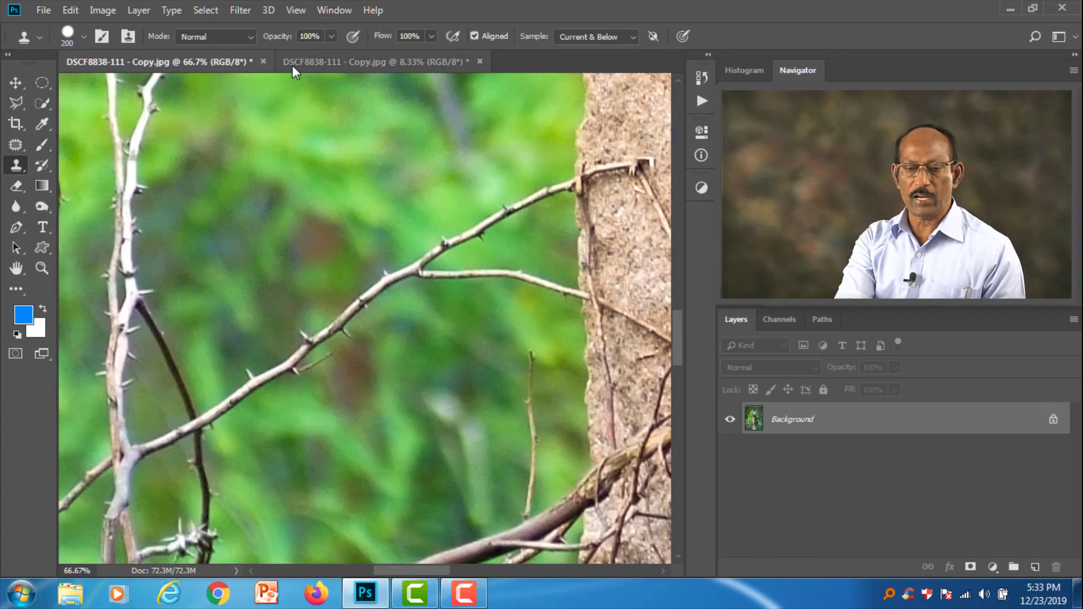
left_click(321, 63)
left_click(223, 62)
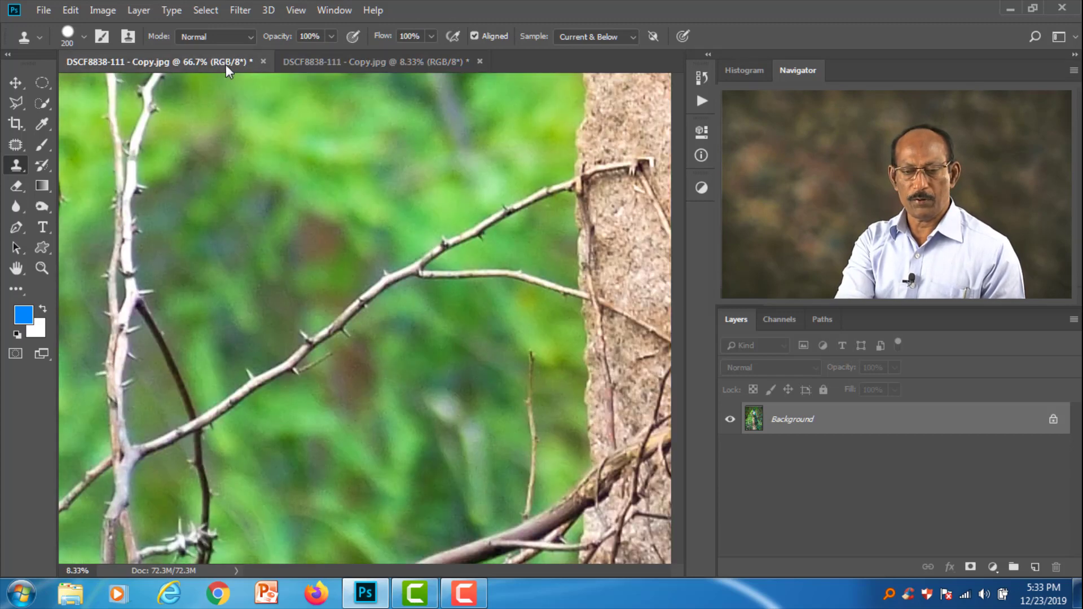
Arrange the windows 2-up Vertical, branch close-up beside the whole image
left_click(333, 11)
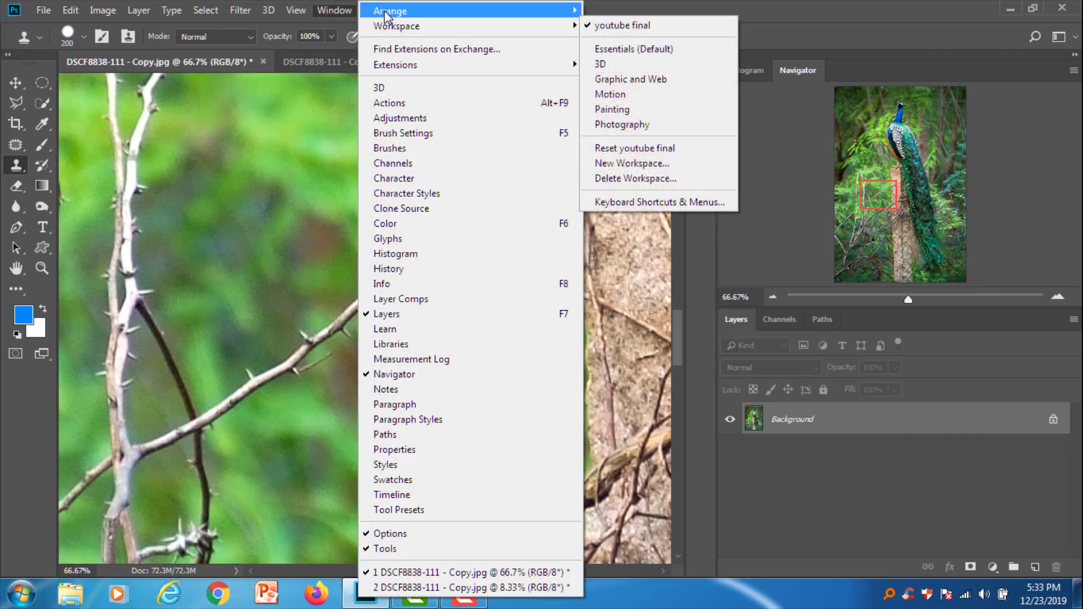
mouse_move(423, 15)
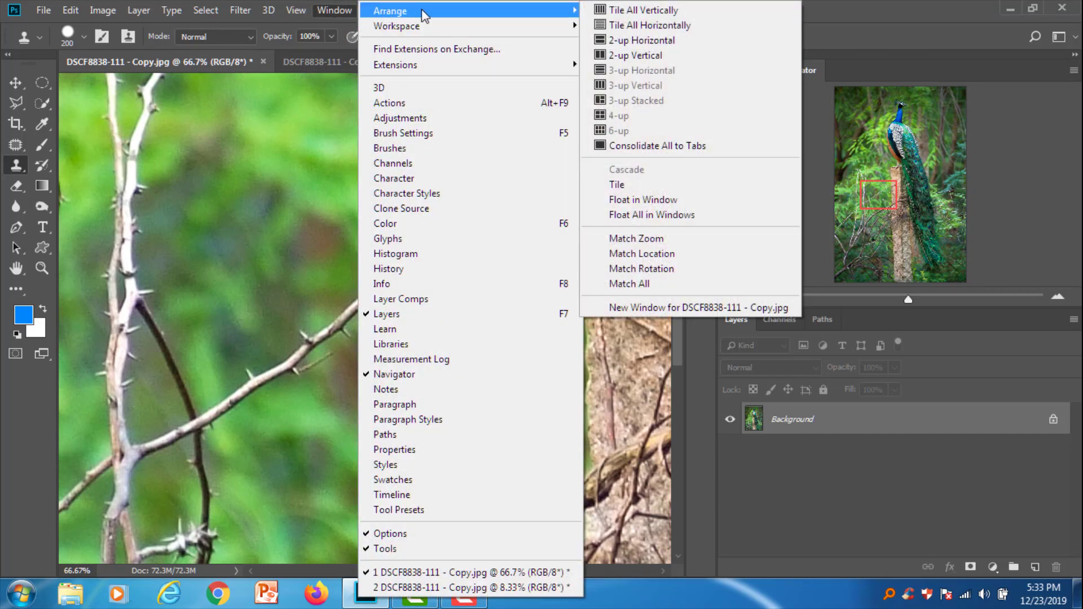
left_click(623, 57)
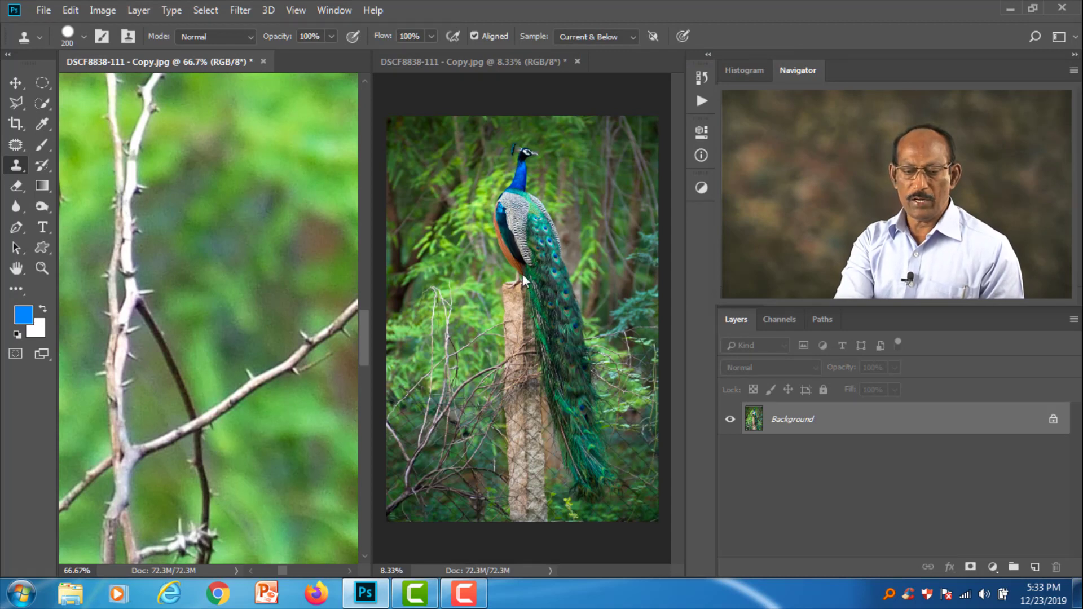
Frame the stone post at 33.3% in the left view and enlarge the clone brush to 260 px
left_click_drag(224, 346, 189, 324)
left_click_drag(324, 311, 195, 337)
left_click_drag(316, 313, 203, 353)
left_click_drag(266, 271, 220, 333)
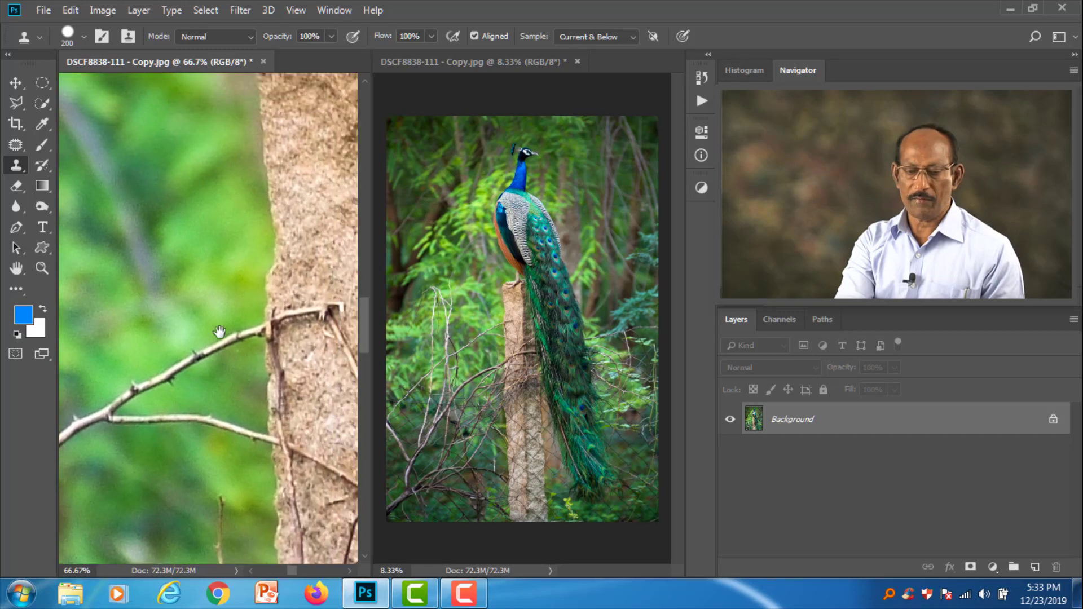
left_click_drag(274, 355, 273, 276)
key("ctrl+minus")
key("ctrl+minus")
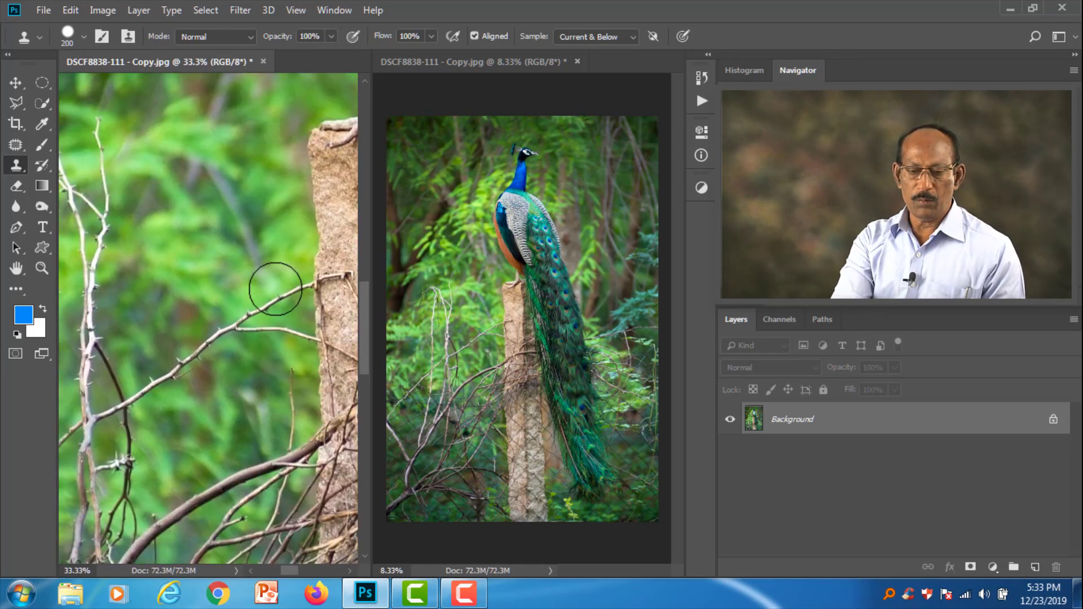
left_click_drag(292, 281, 289, 261)
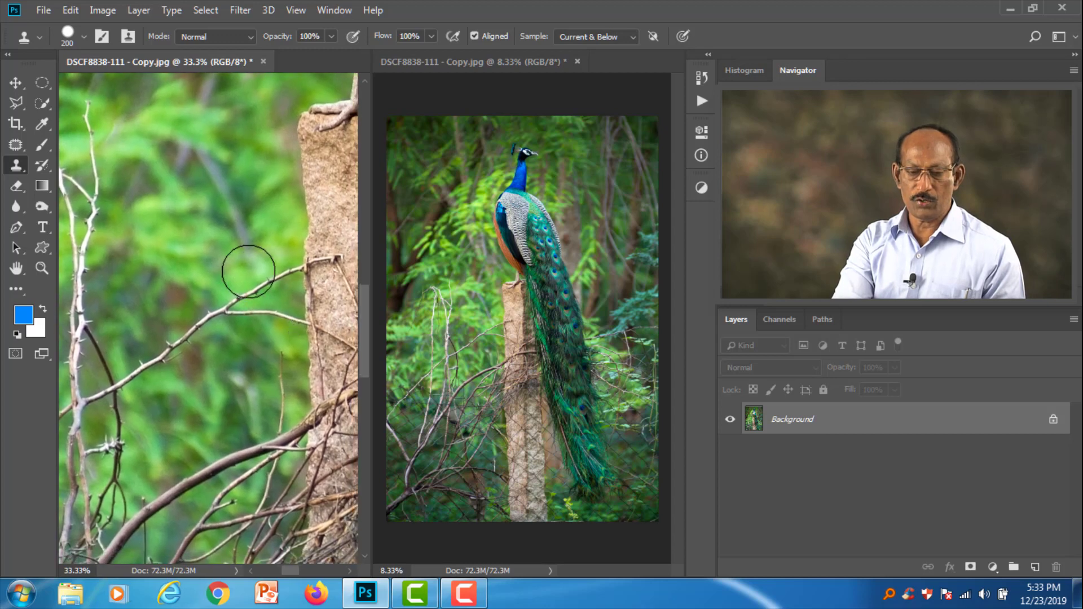
right_click(246, 221, "alt")
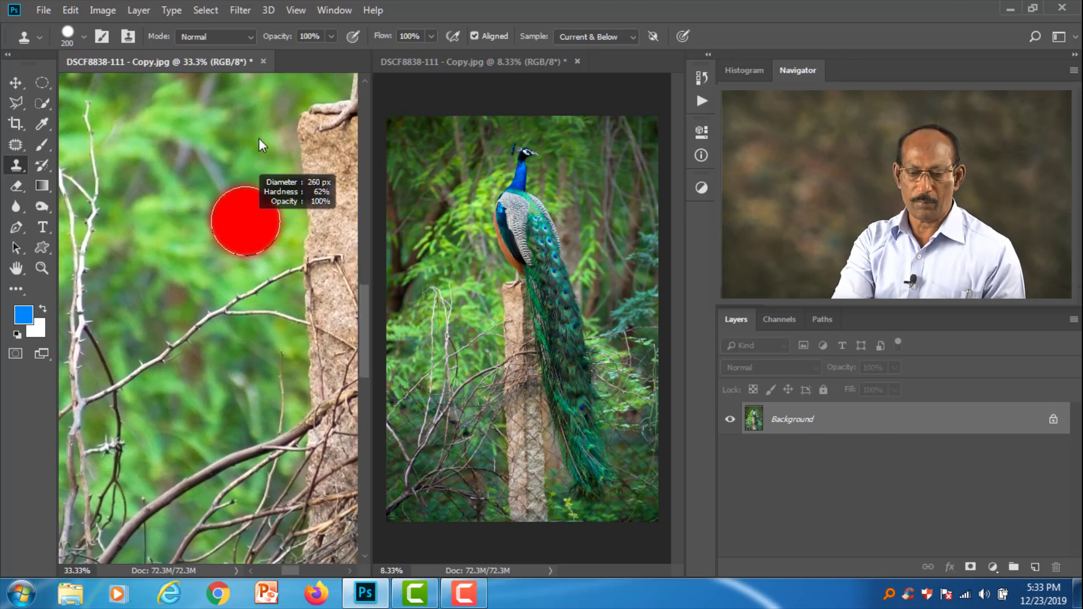
left_click_drag(259, 138, 259, 136)
right_click(254, 296, "alt")
right_click(252, 298, "alt")
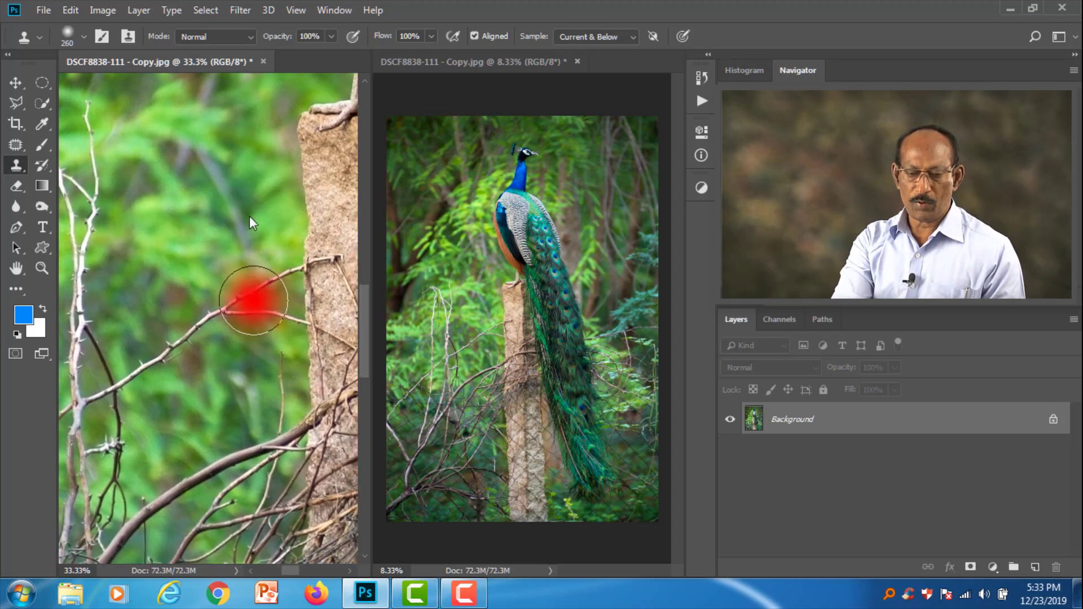
Clone green background over the branch near the trunk and post
left_click(246, 305)
left_click(256, 313, "ctrl")
left_click(256, 313, "ctrl")
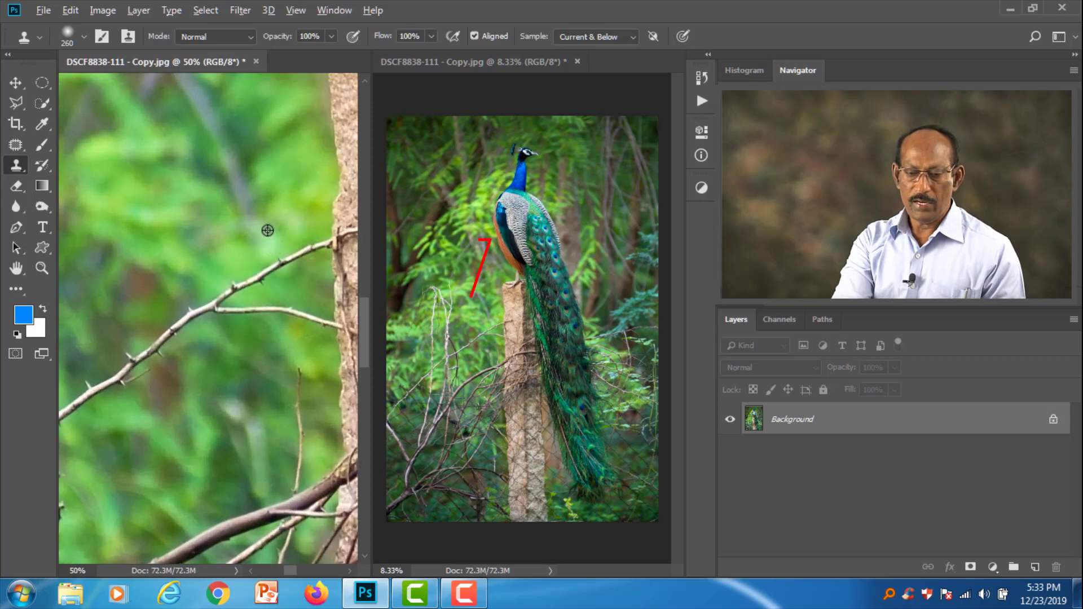
mouse_move(262, 230)
left_mouse_down()
mouse_move(285, 268)
mouse_move(197, 307)
mouse_move(237, 287)
mouse_move(248, 312)
mouse_move(278, 307)
mouse_move(289, 332)
mouse_move(301, 309)
mouse_move(273, 325)
left_mouse_up()
left_click_drag(175, 343, 166, 346)
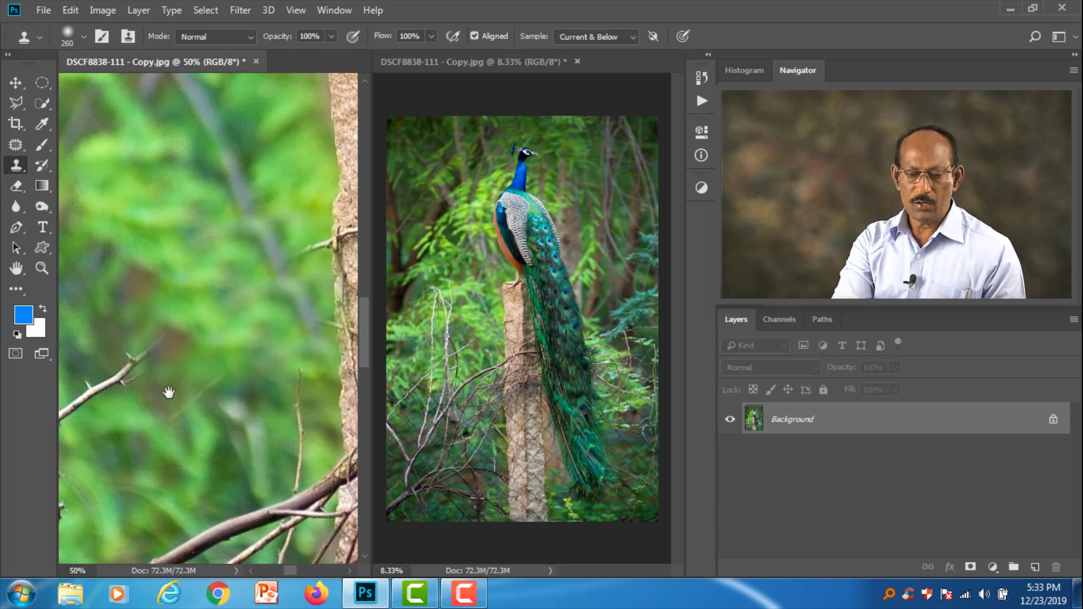
Paint out the thorny branch tips, the upward branch and the hanging branches on the left
left_click_drag(168, 392, 229, 290)
left_click_drag(155, 341, 179, 333)
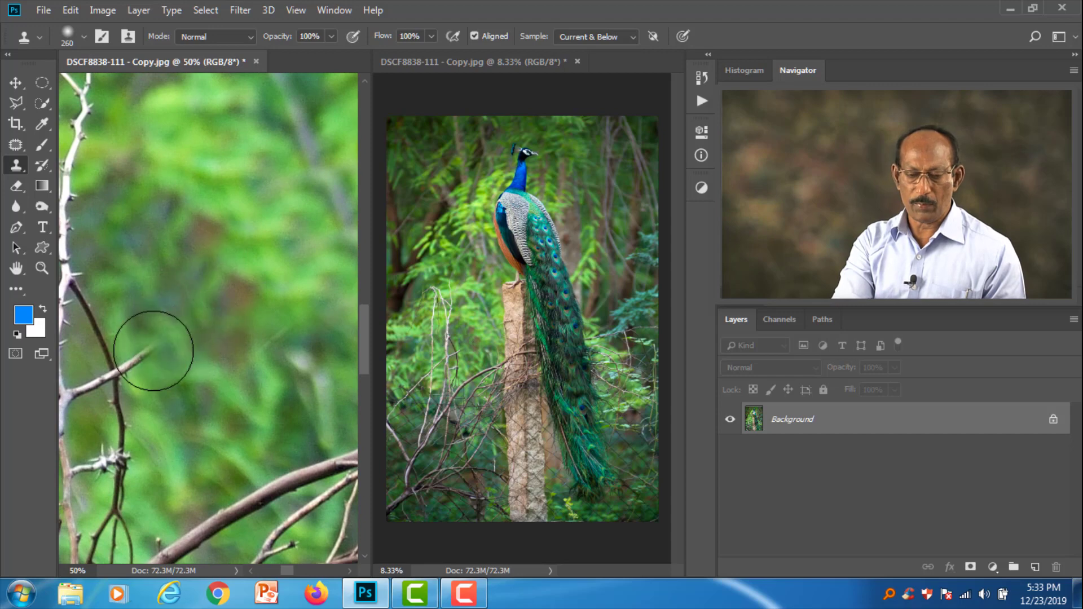
left_click_drag(204, 367, 257, 333)
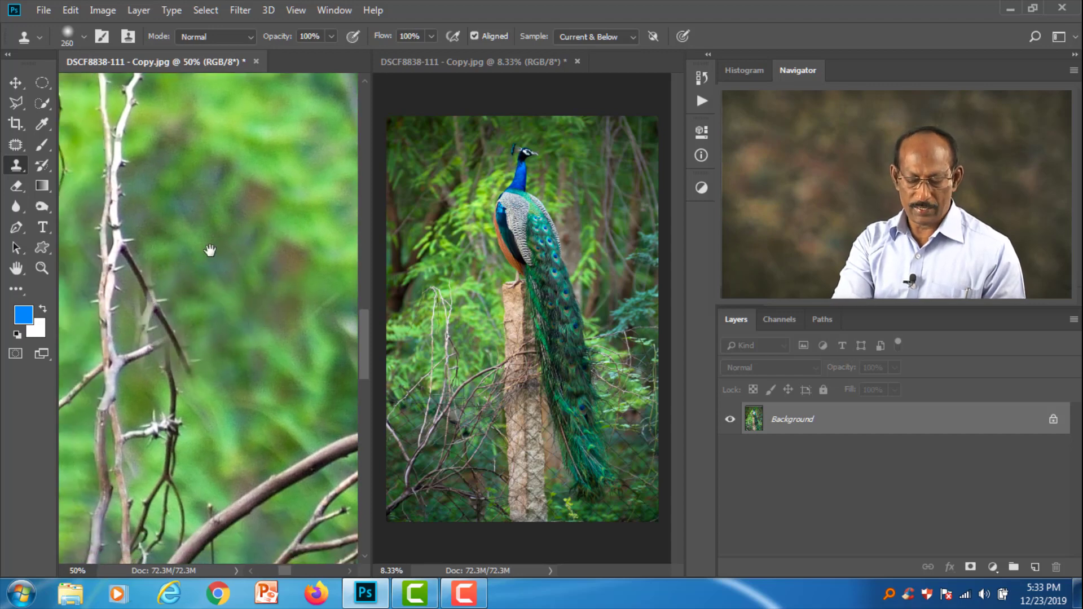
left_click_drag(210, 251, 218, 281)
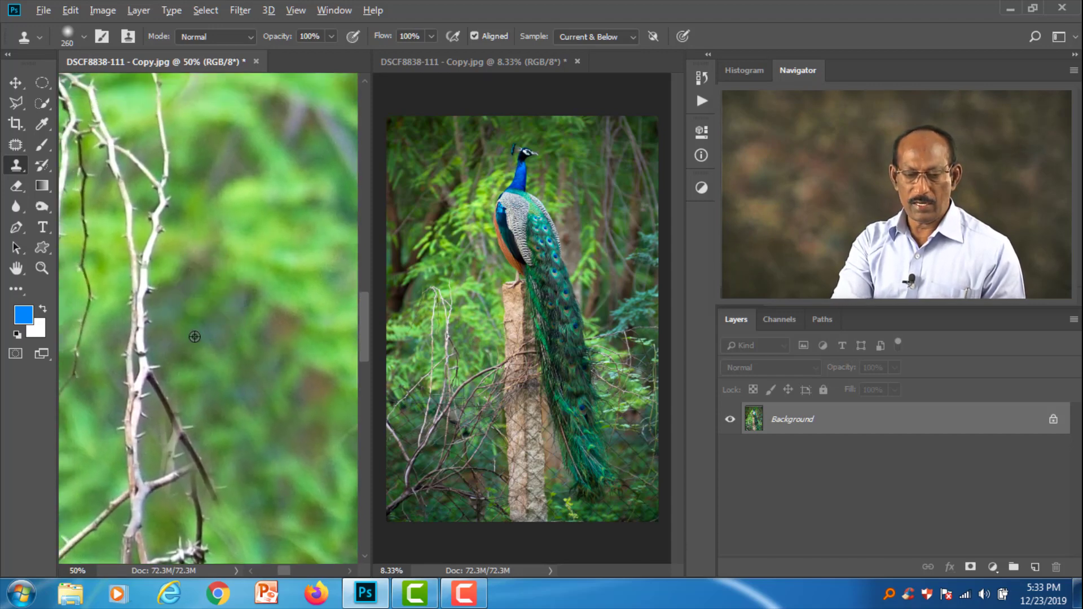
mouse_move(171, 348)
left_mouse_down()
mouse_move(146, 333)
mouse_move(142, 225)
left_mouse_up()
left_click_drag(191, 285, 218, 384)
mouse_move(167, 307)
left_mouse_down()
mouse_move(156, 246)
mouse_move(188, 251)
left_mouse_up()
left_click_drag(163, 192, 180, 229)
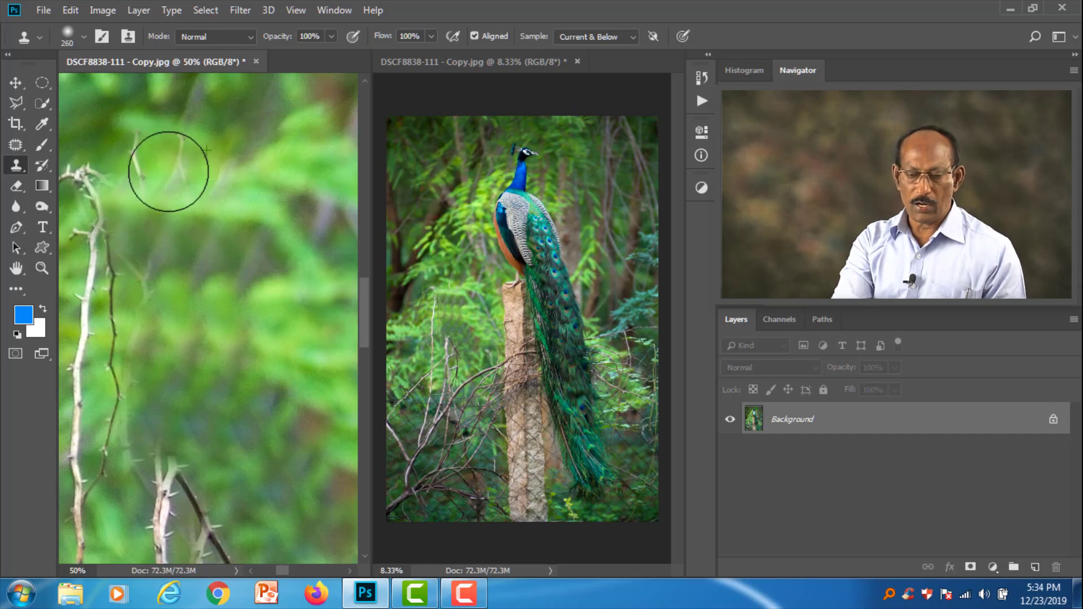
left_click_drag(192, 184, 269, 310)
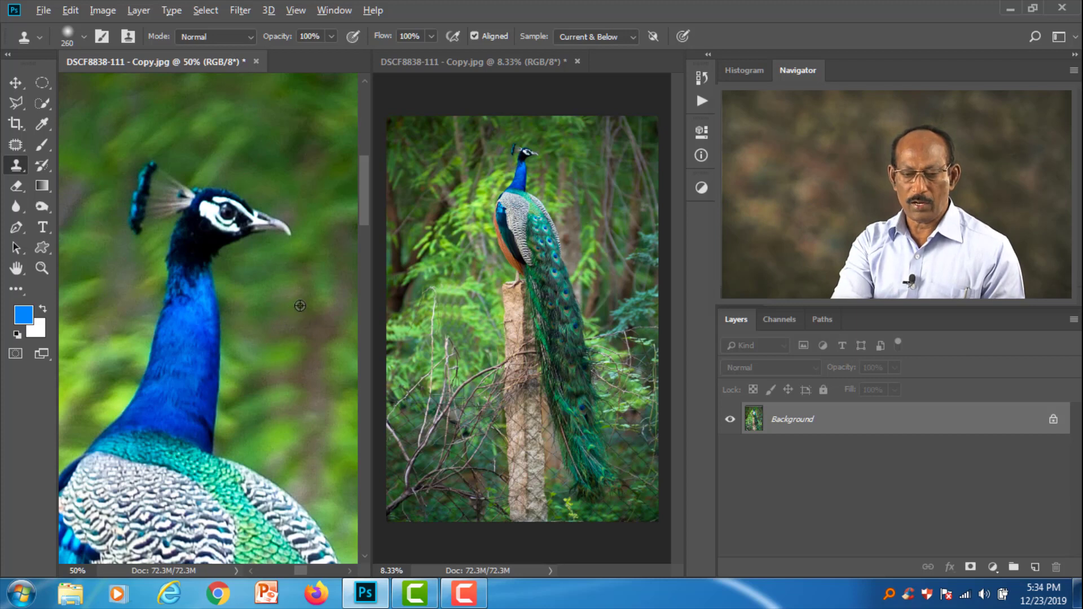
Paint cloned foliage over the peacock's head and dark crest
mouse_move(289, 246)
left_mouse_down()
mouse_move(274, 213)
mouse_move(240, 205)
mouse_move(240, 217)
mouse_move(242, 208)
mouse_move(213, 193)
mouse_move(230, 217)
mouse_move(212, 186)
mouse_move(163, 192)
mouse_move(187, 196)
mouse_move(162, 184)
mouse_move(228, 206)
mouse_move(154, 205)
mouse_move(164, 179)
mouse_move(144, 231)
mouse_move(227, 196)
left_mouse_up()
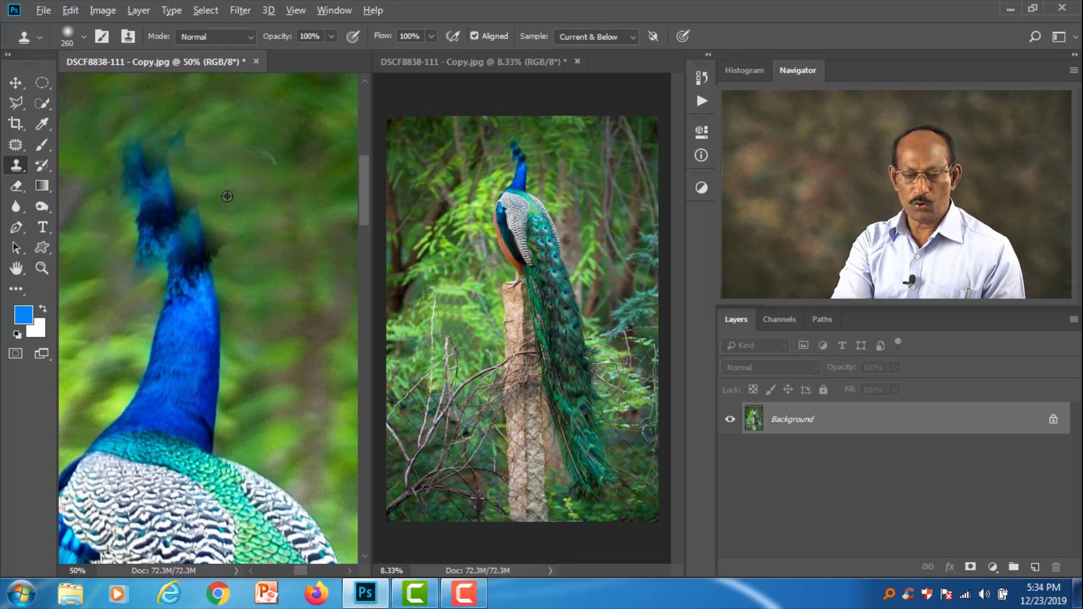
mouse_move(158, 178)
left_mouse_down()
mouse_move(154, 220)
mouse_move(199, 246)
left_mouse_up()
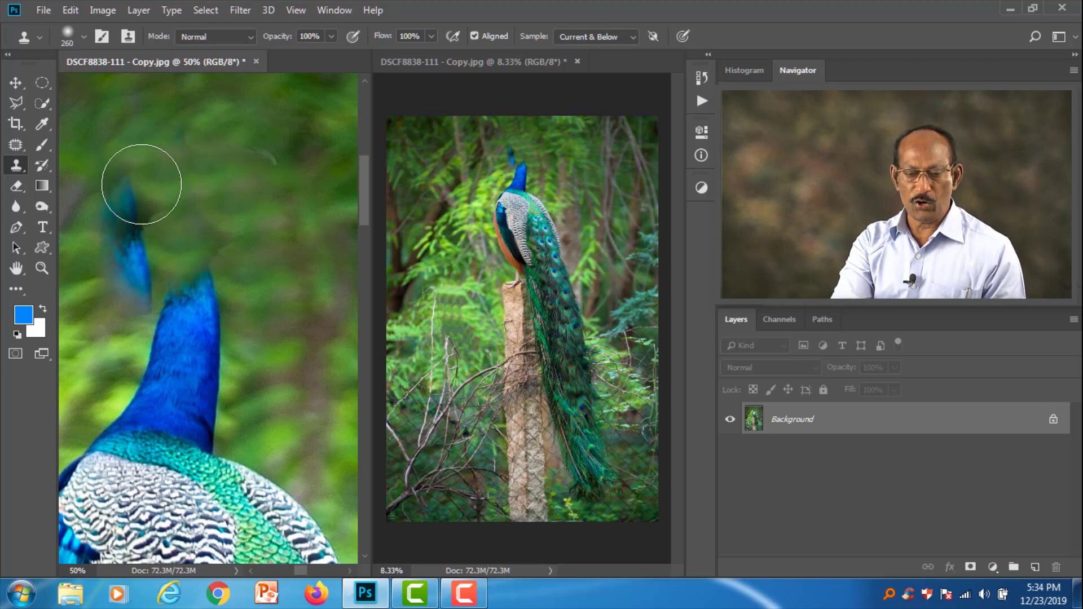
left_click_drag(141, 184, 116, 207)
mouse_move(148, 268)
left_mouse_down()
mouse_move(205, 303)
mouse_move(177, 245)
left_mouse_up()
Resample green background and paint the top of the neck down
left_click(168, 283, "alt")
mouse_move(154, 323)
left_mouse_down()
mouse_move(152, 354)
mouse_move(197, 373)
mouse_move(219, 314)
left_mouse_up()
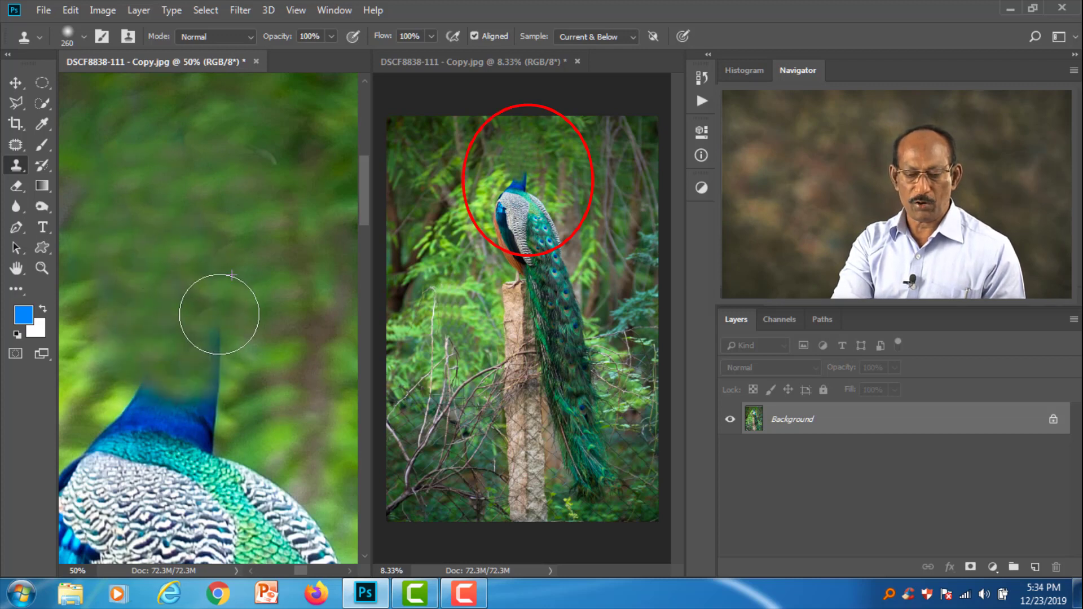
mouse_move(214, 372)
left_mouse_down()
mouse_move(174, 364)
mouse_move(205, 406)
left_mouse_up()
mouse_move(150, 369)
left_mouse_down()
mouse_move(176, 425)
mouse_move(195, 429)
mouse_move(223, 404)
mouse_move(224, 433)
mouse_move(190, 434)
mouse_move(200, 360)
mouse_move(239, 304)
mouse_move(205, 345)
left_mouse_up()
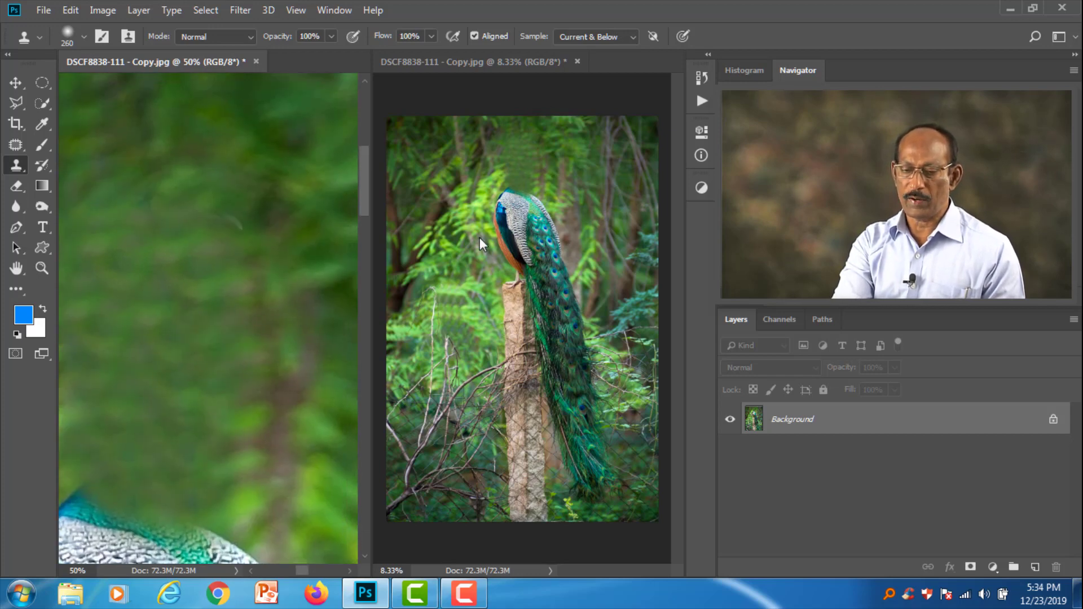
Zoom into the whole-image window to check the result, then fit it back
left_click(526, 249)
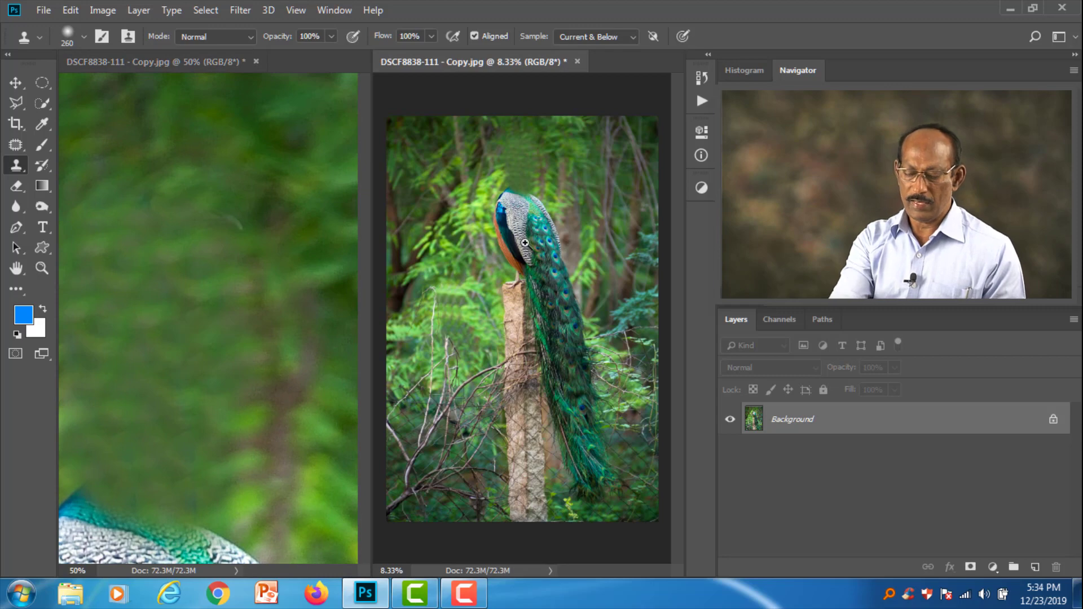
scroll(527, 249, "up", 2)
left_click_drag(533, 237, 575, 329)
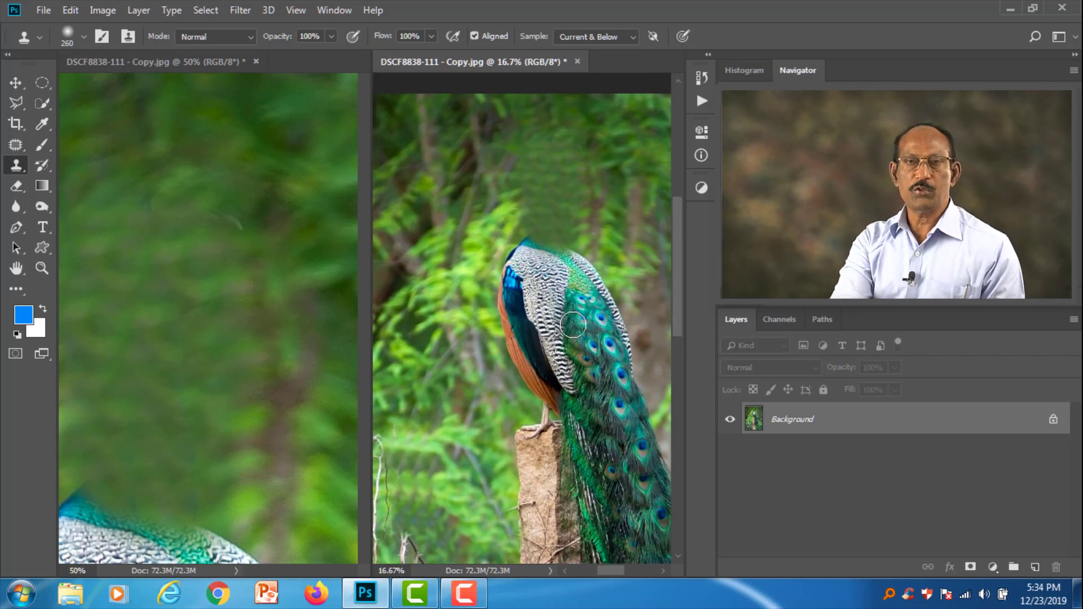
key("ctrl+0")
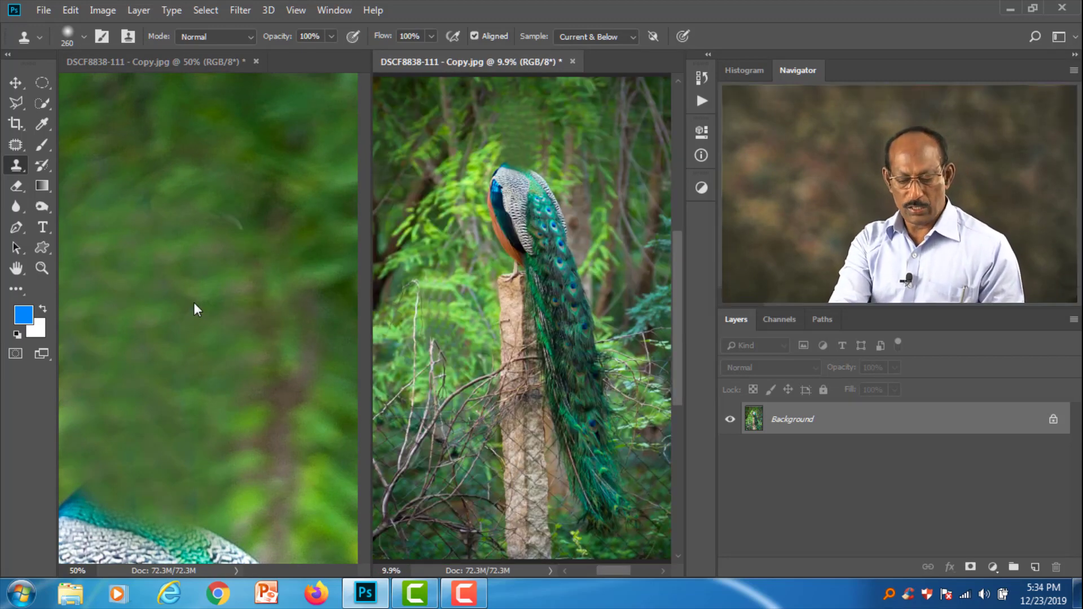